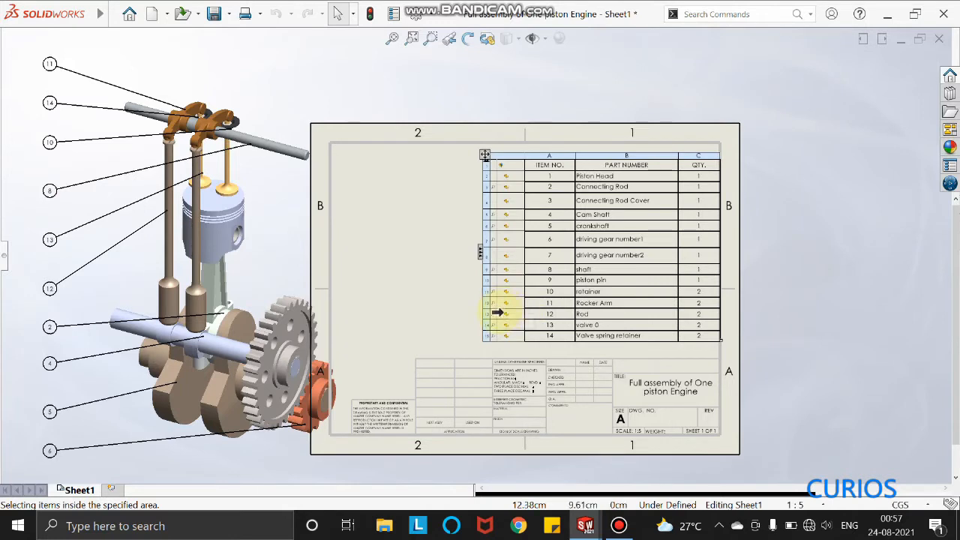
{"action": "mouse_move", "coordinate": [497, 312]}
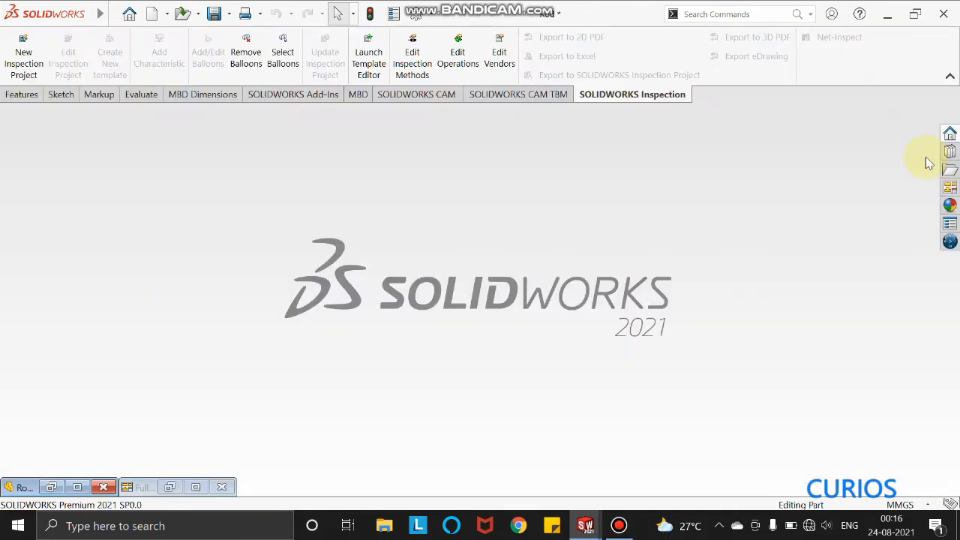
Create a new part document and keep its unit system at MMGS (millimeter, gram, second).
{"action": "mouse_move", "coordinate": [84, 27]}
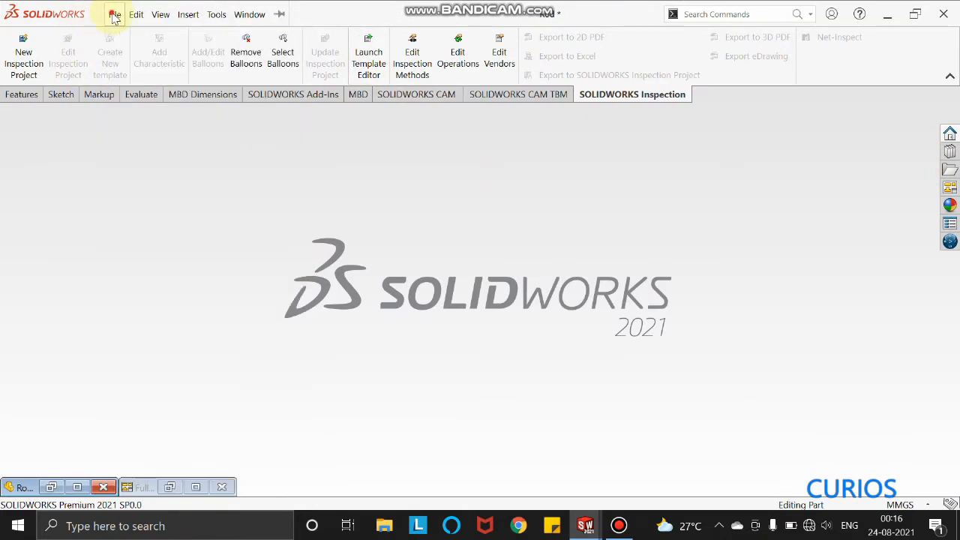
{"action": "left_click", "coordinate": [114, 16]}
{"action": "left_click", "coordinate": [133, 37]}
{"action": "left_click", "coordinate": [115, 18]}
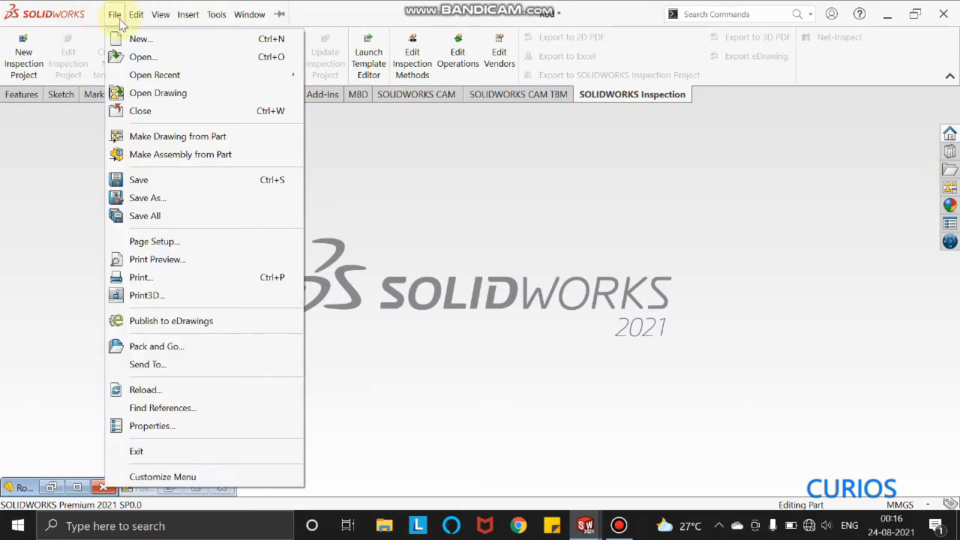
{"action": "left_click", "coordinate": [135, 36]}
{"action": "left_click", "coordinate": [113, 15]}
{"action": "left_click", "coordinate": [133, 36]}
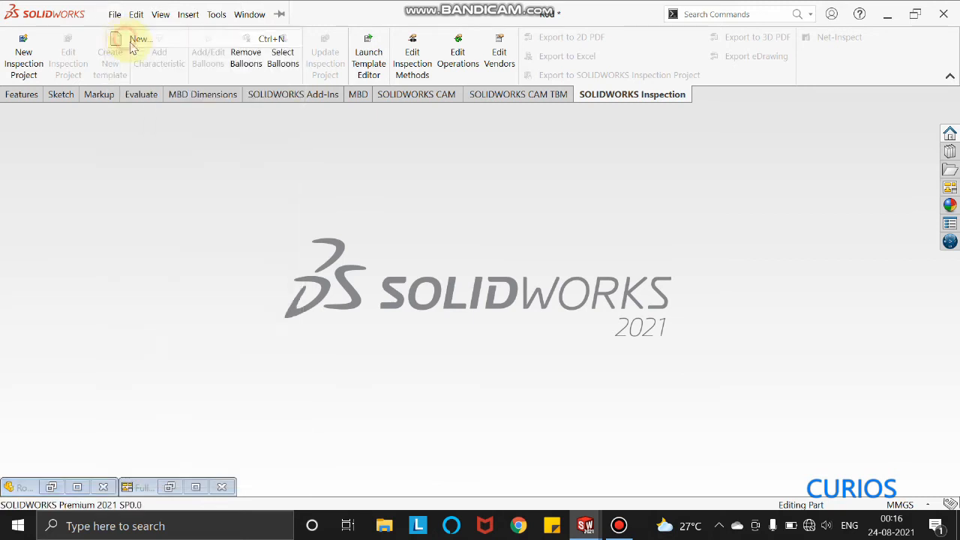
{"action": "left_click", "coordinate": [282, 282]}
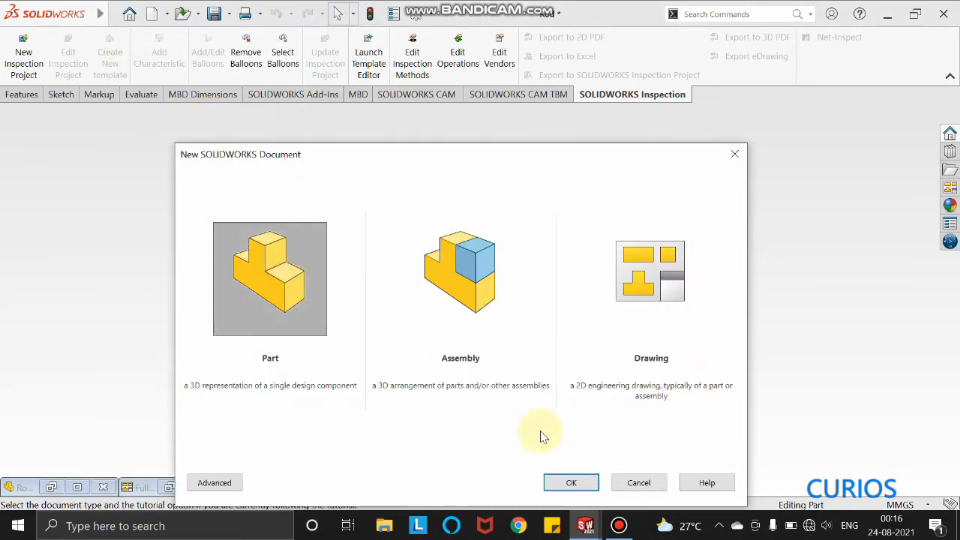
{"action": "left_click", "coordinate": [571, 482]}
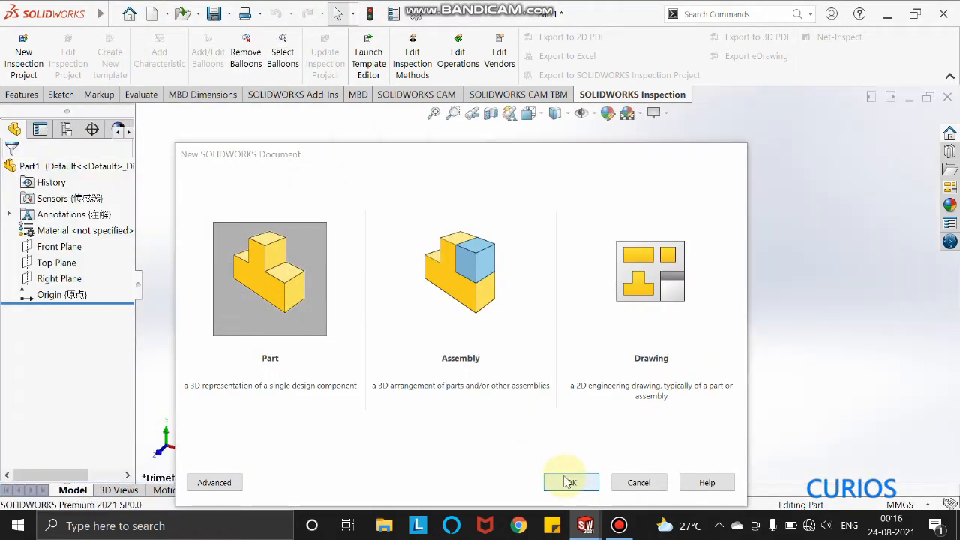
{"action": "left_click", "coordinate": [904, 505]}
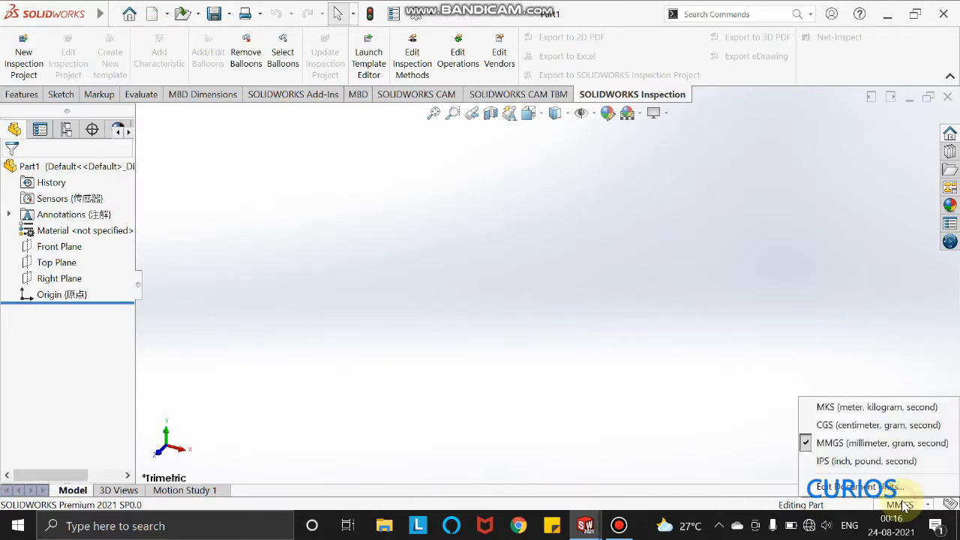
{"action": "left_click", "coordinate": [316, 360]}
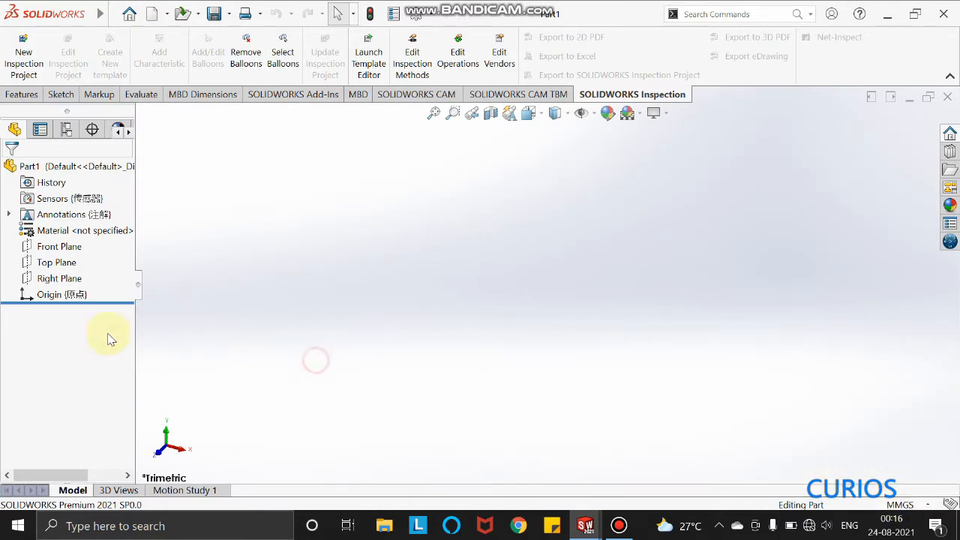
Start a sketch on the Top Plane and draw a circle about 83 mm in diameter centred on the origin.
{"action": "left_click", "coordinate": [45, 267]}
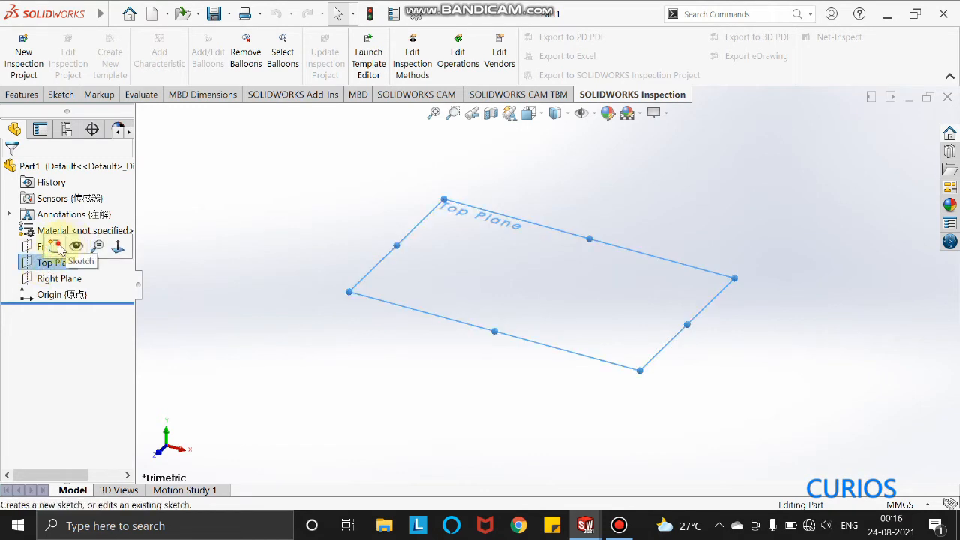
{"action": "left_click", "coordinate": [56, 248]}
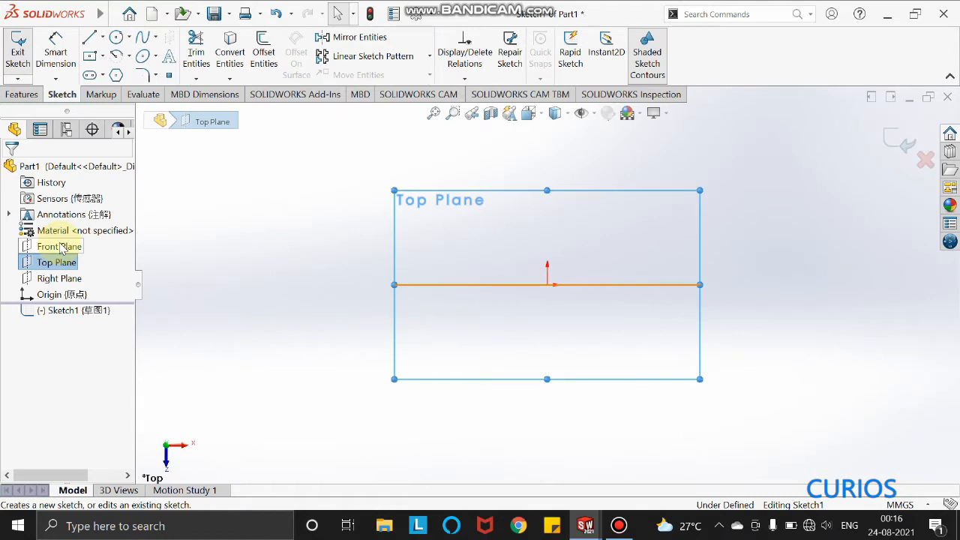
{"action": "scroll", "coordinate": [631, 251], "scroll_direction": "down", "scroll_amount": 1}
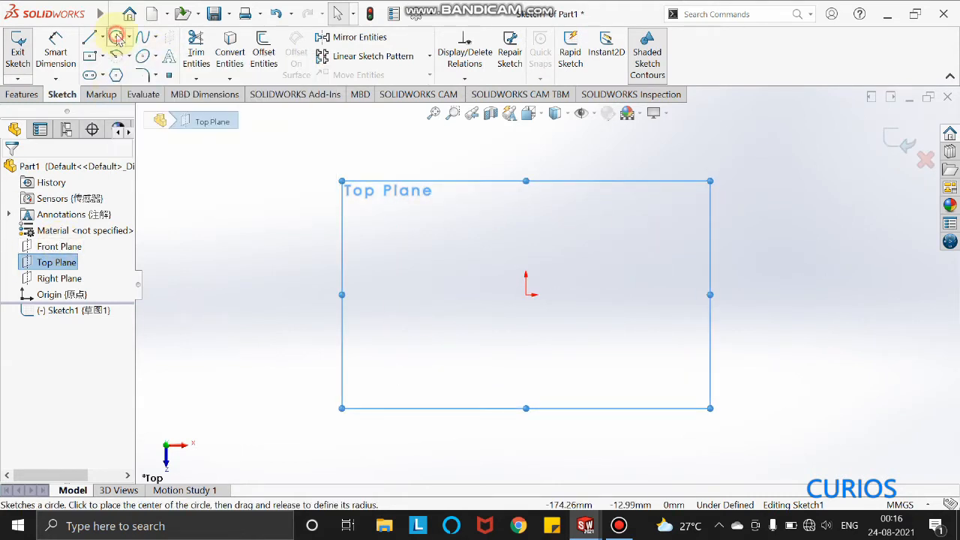
{"action": "left_click", "coordinate": [117, 37]}
{"action": "left_click", "coordinate": [526, 294]}
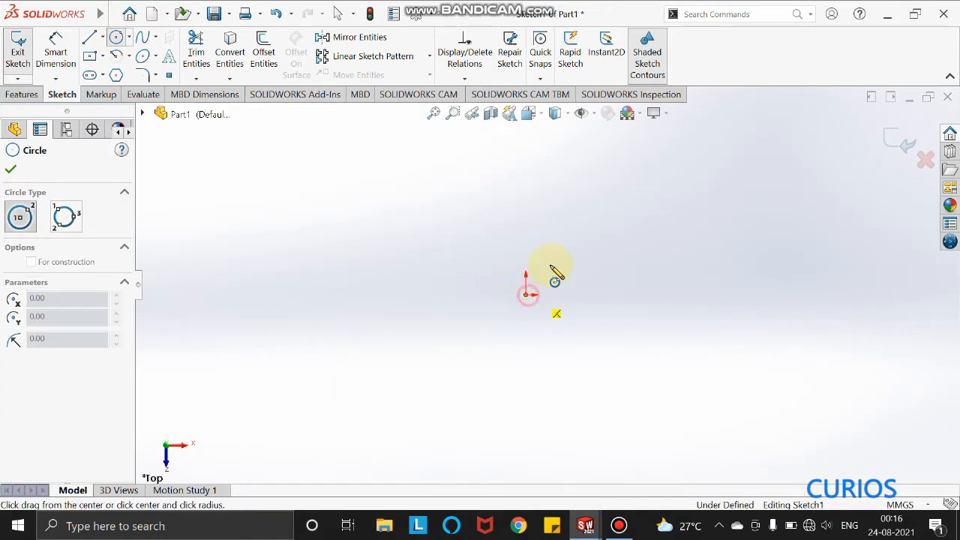
{"action": "left_click", "coordinate": [593, 241]}
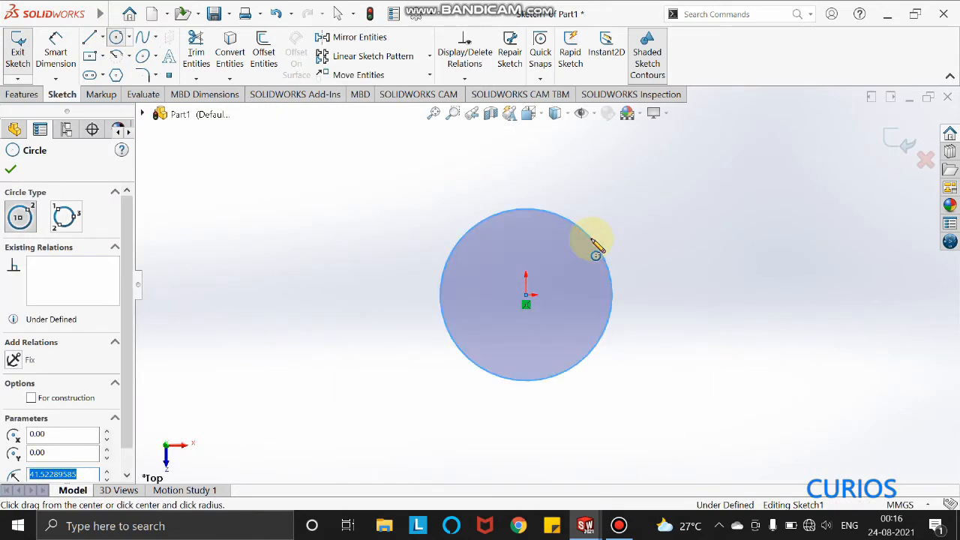
{"action": "key", "text": "Escape"}
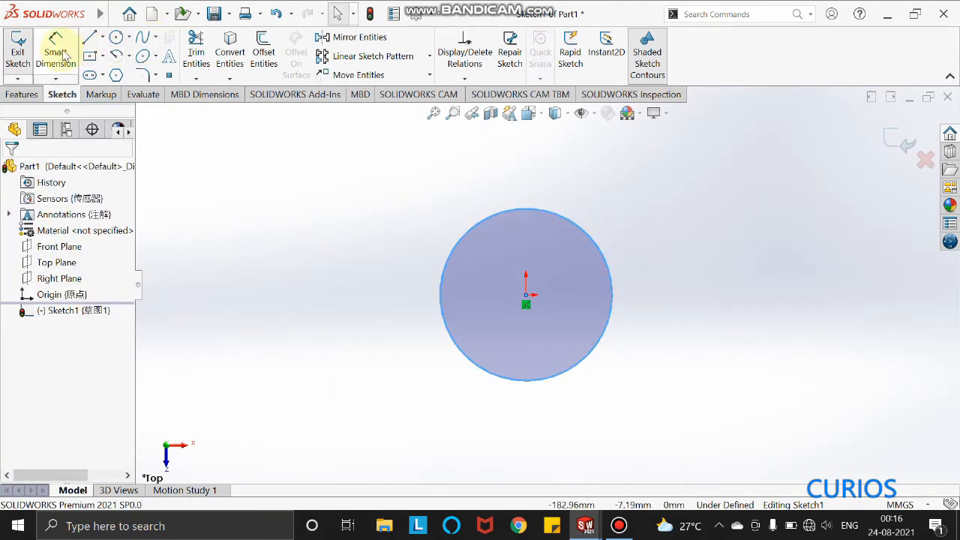
Dimension the circle's diameter as 20 mm.
{"action": "left_click", "coordinate": [60, 54]}
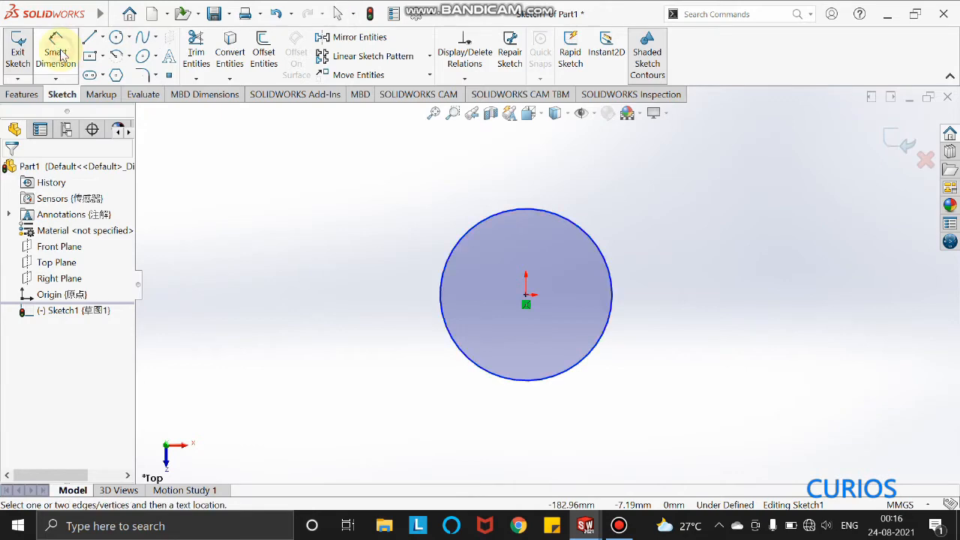
{"action": "left_click", "coordinate": [563, 218]}
{"action": "left_click", "coordinate": [675, 174]}
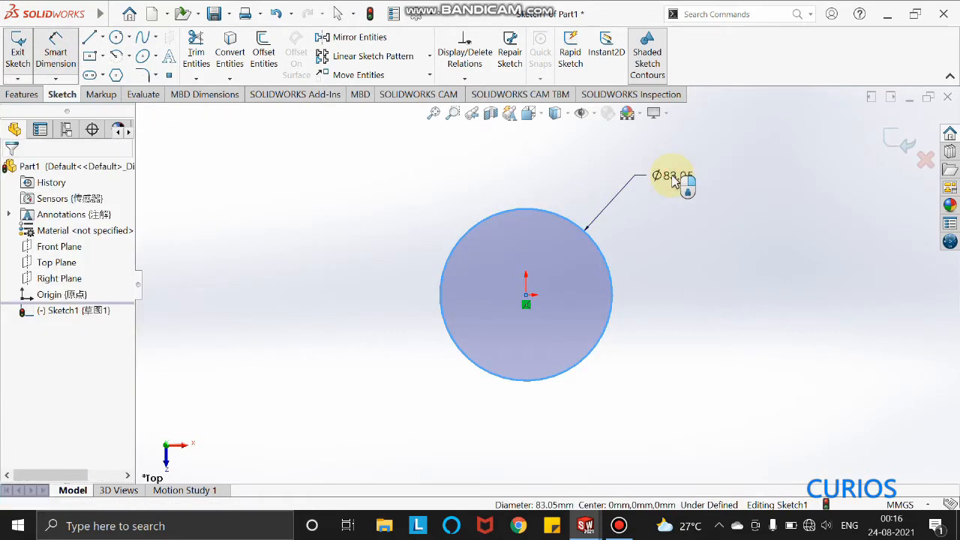
{"action": "type", "text": "20"}
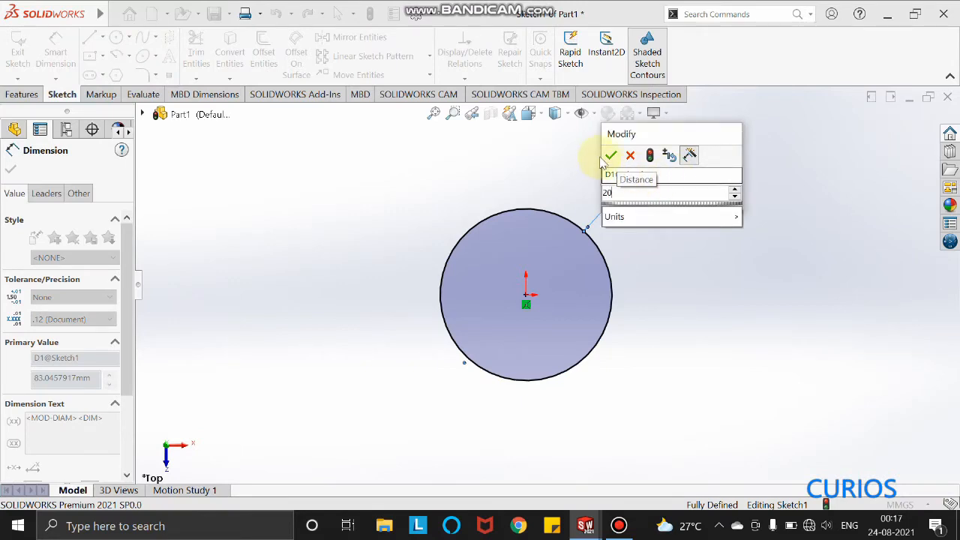
{"action": "left_click", "coordinate": [612, 154]}
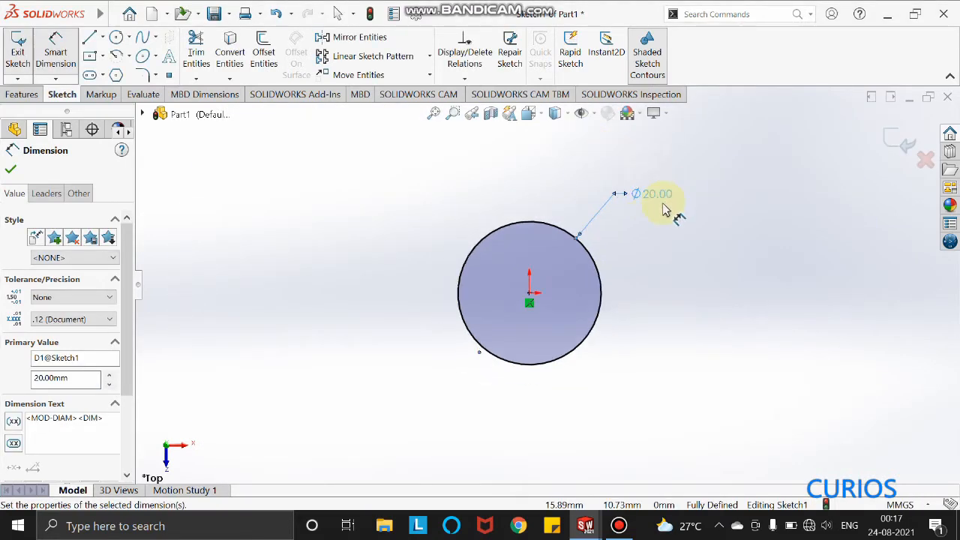
{"action": "left_click", "coordinate": [11, 171]}
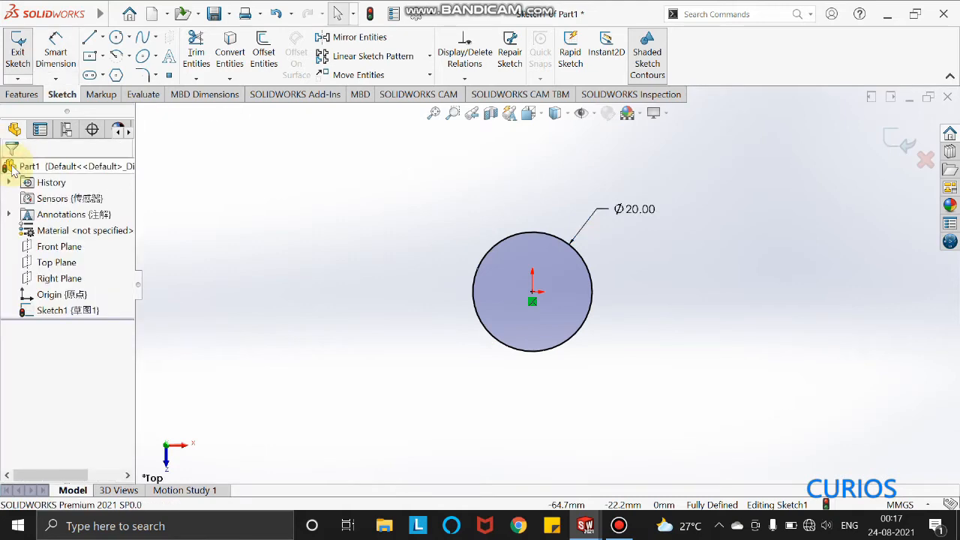
Extrude the circle as a blind boss 45 mm deep from the sketch plane.
{"action": "left_click", "coordinate": [22, 94]}
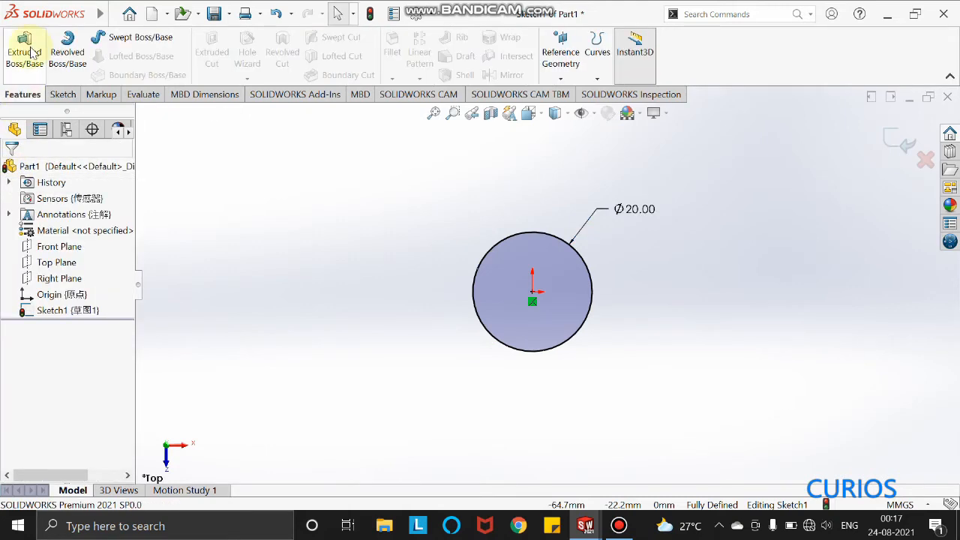
{"action": "left_click", "coordinate": [25, 51]}
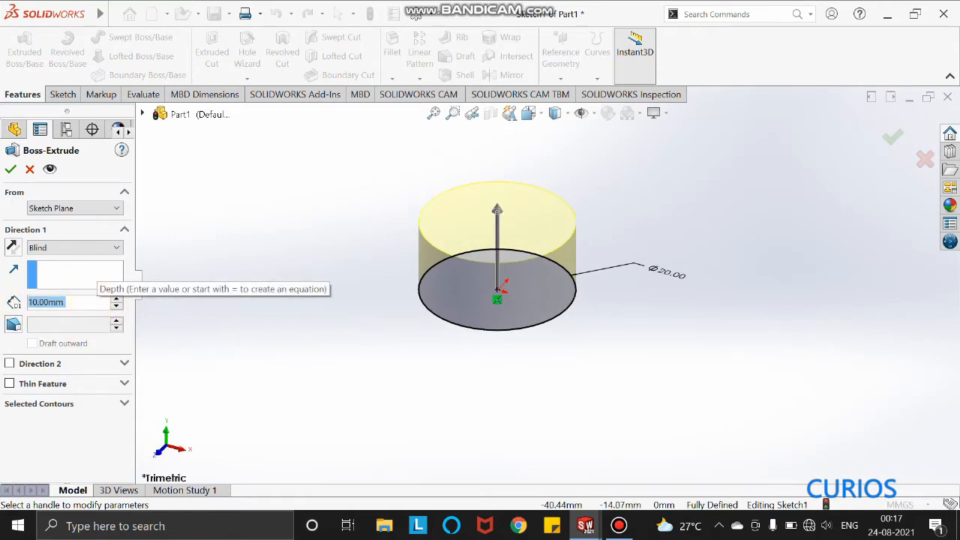
{"action": "right_click", "coordinate": [93, 303]}
{"action": "type", "text": "45"}
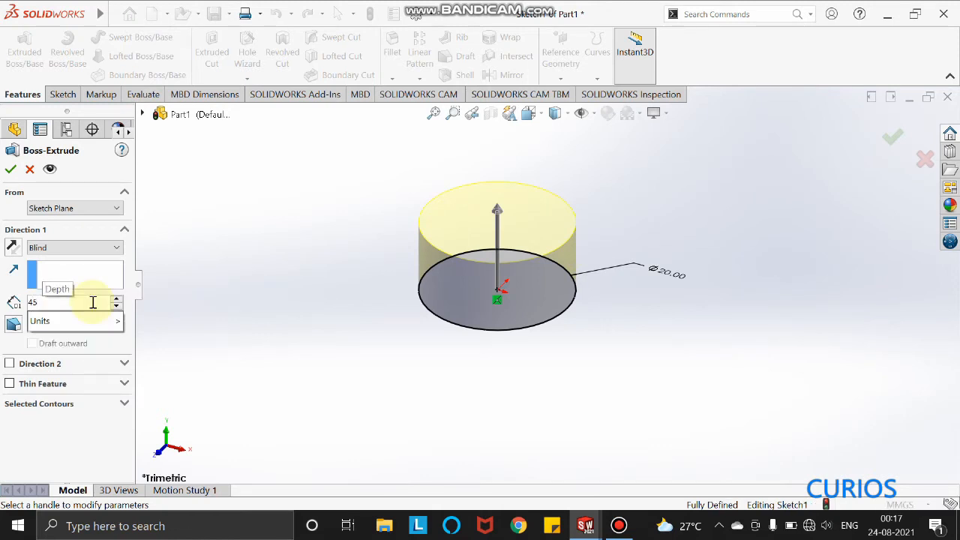
{"action": "key", "text": "Return"}
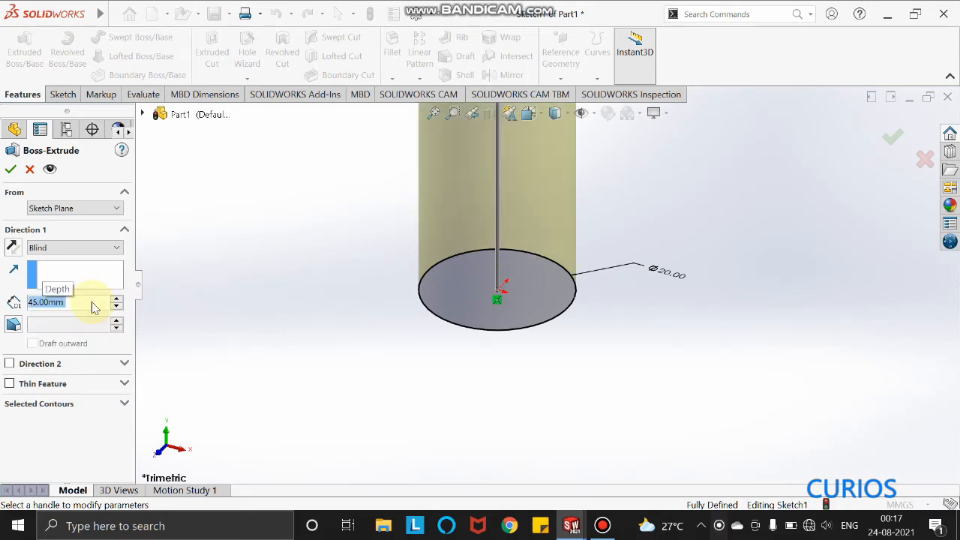
{"action": "scroll", "coordinate": [451, 232], "scroll_direction": "up", "scroll_amount": 5}
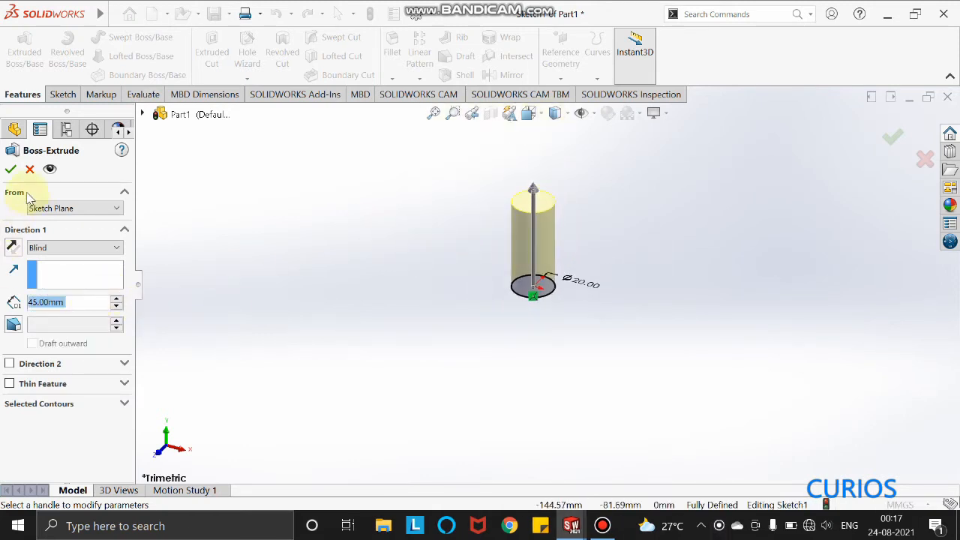
{"action": "left_click", "coordinate": [10, 169]}
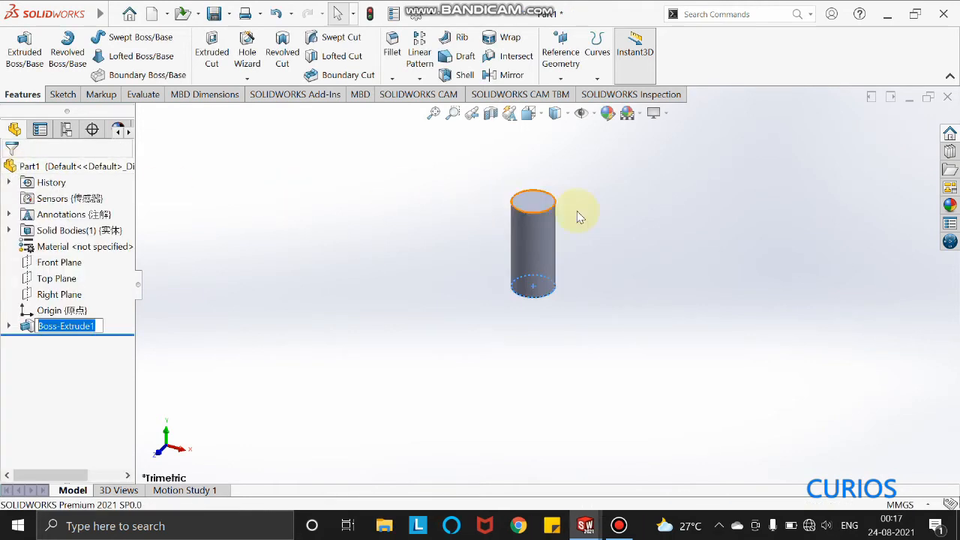
Start a sketch on the cylinder's top face and draw a circle about 9.9 mm in diameter centred on the origin.
{"action": "scroll", "coordinate": [584, 199], "scroll_direction": "down", "scroll_amount": 2}
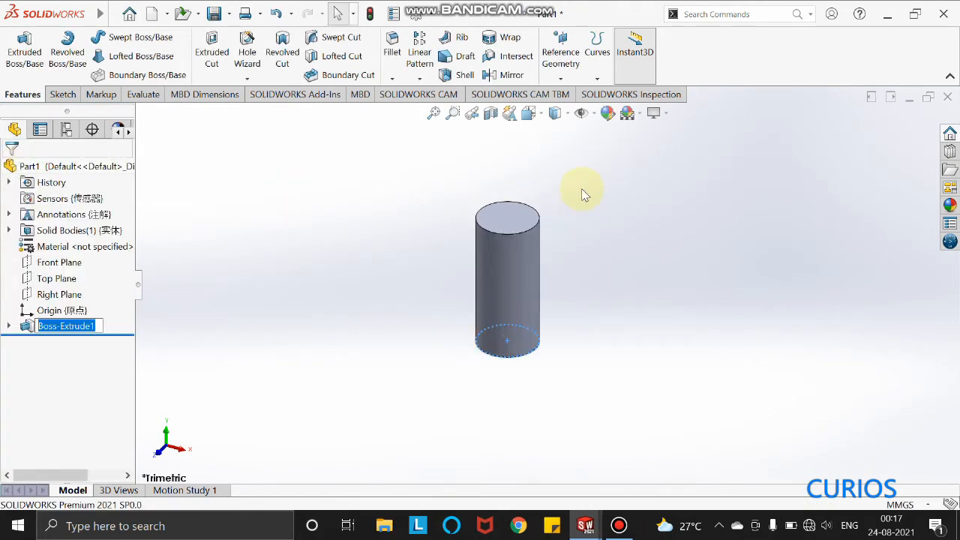
{"action": "left_click", "coordinate": [516, 216]}
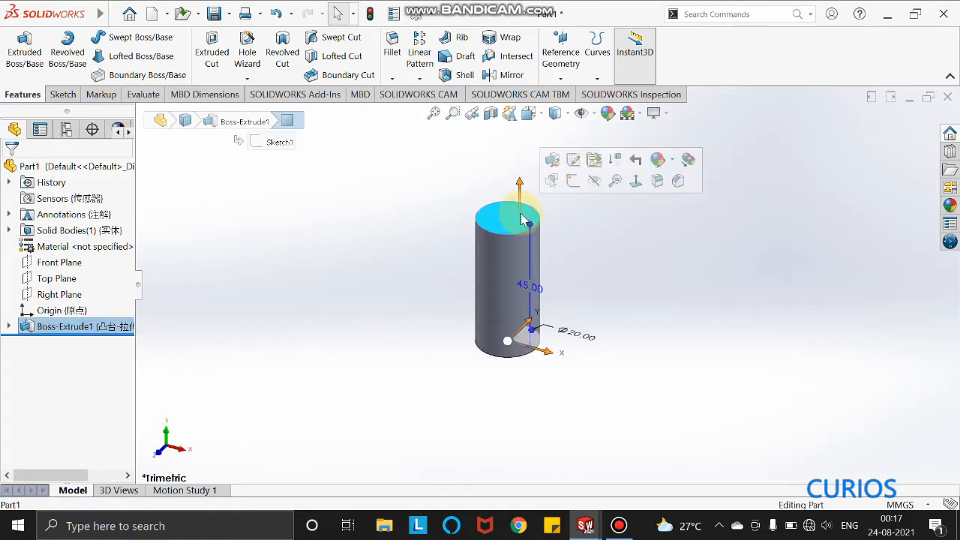
{"action": "left_click", "coordinate": [637, 182]}
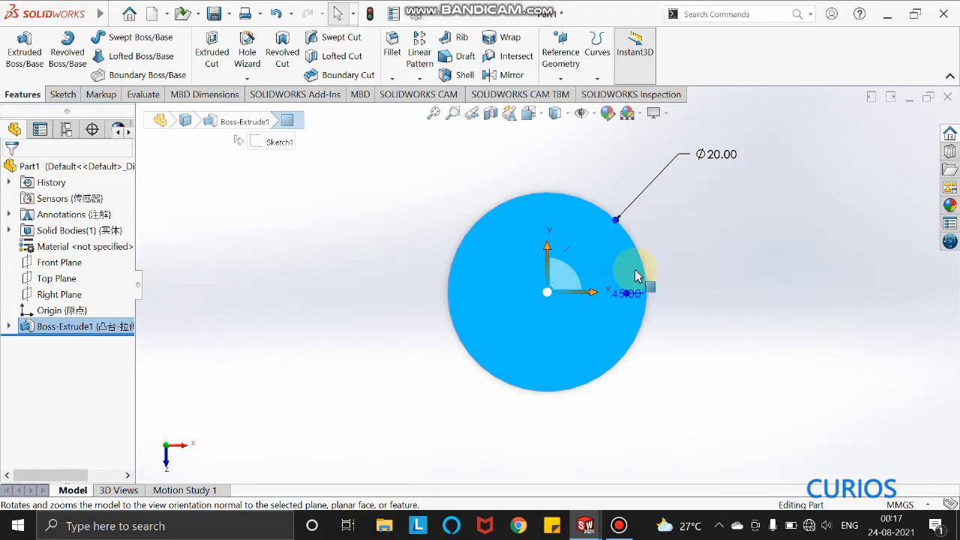
{"action": "left_click", "coordinate": [63, 95]}
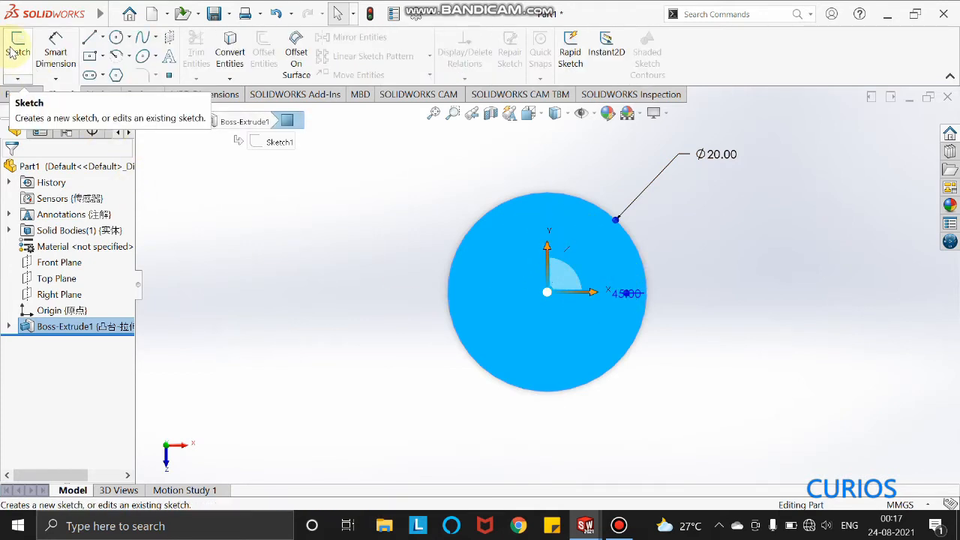
{"action": "left_click", "coordinate": [17, 46]}
{"action": "left_click", "coordinate": [116, 39]}
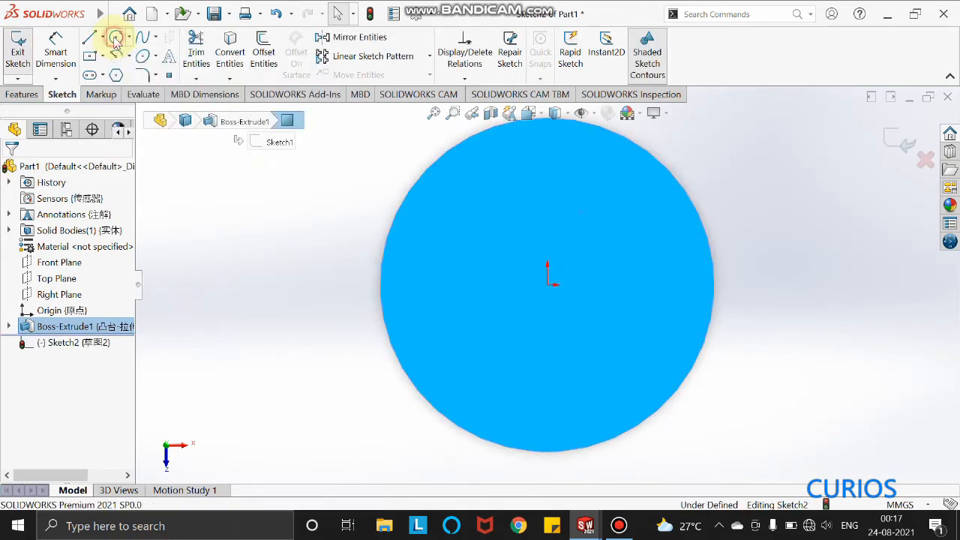
{"action": "left_click", "coordinate": [548, 284]}
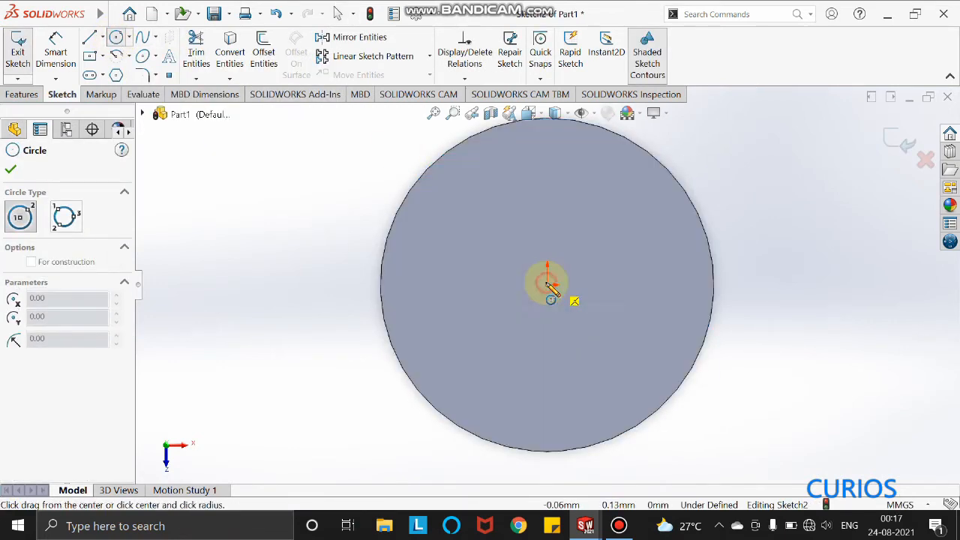
{"action": "left_click", "coordinate": [595, 218]}
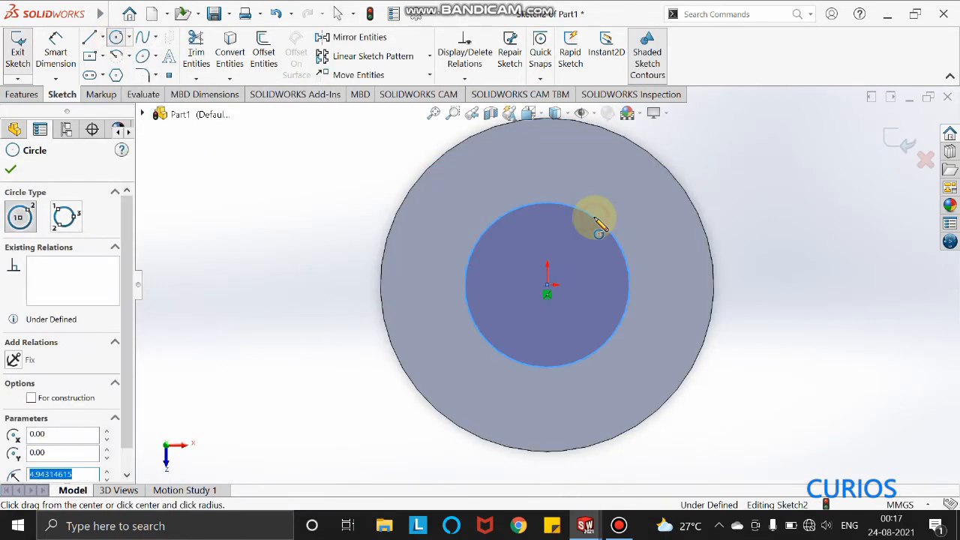
{"action": "key", "text": "Escape"}
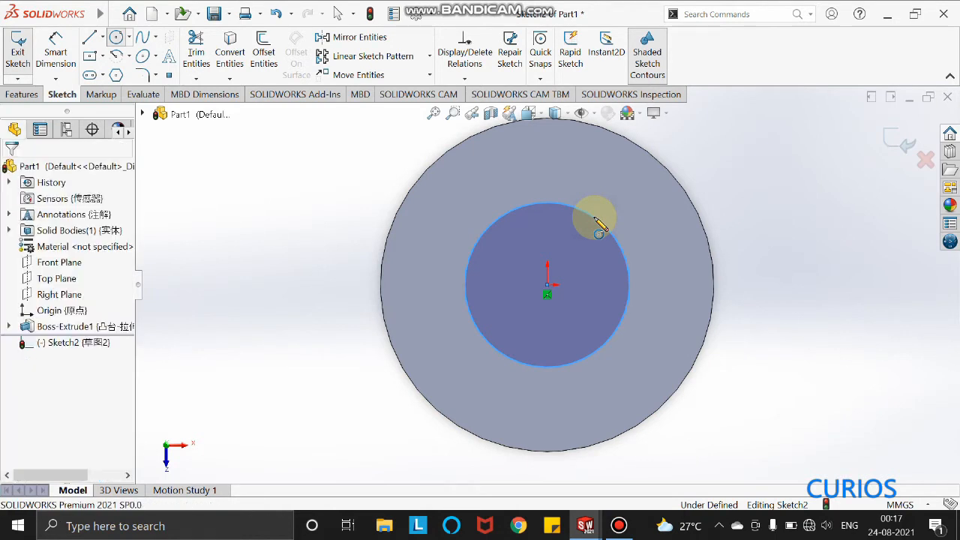
Dimension the smaller circle's diameter as 8 mm.
{"action": "left_click", "coordinate": [59, 60]}
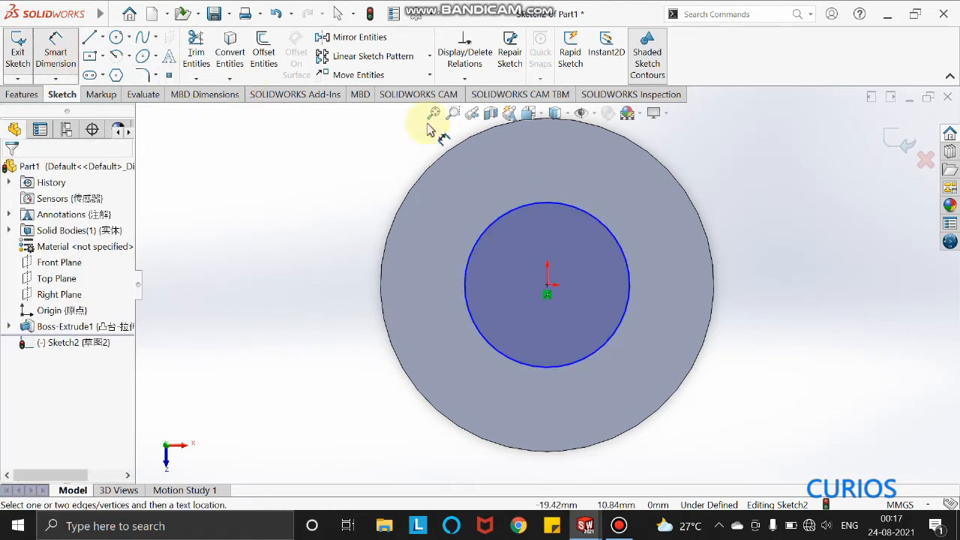
{"action": "left_click", "coordinate": [627, 262]}
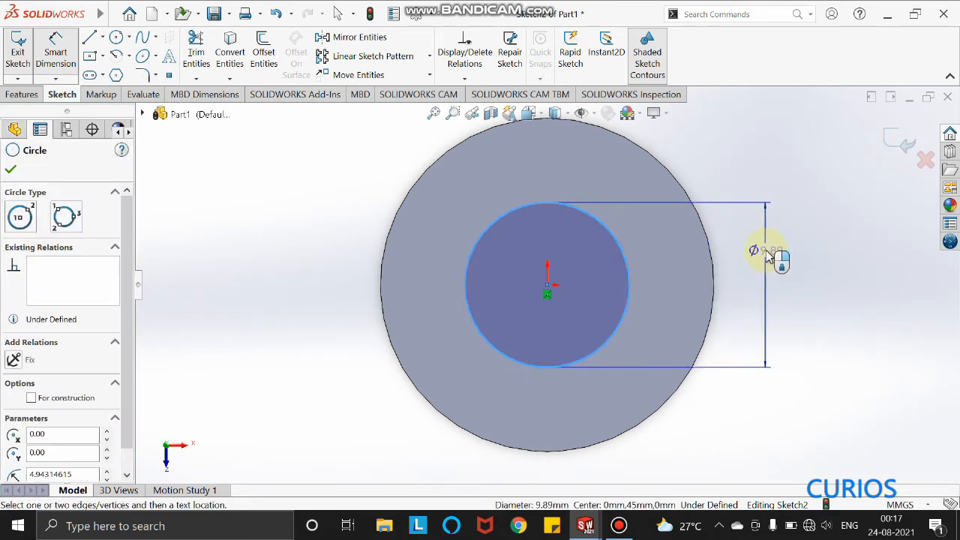
{"action": "left_click", "coordinate": [767, 254]}
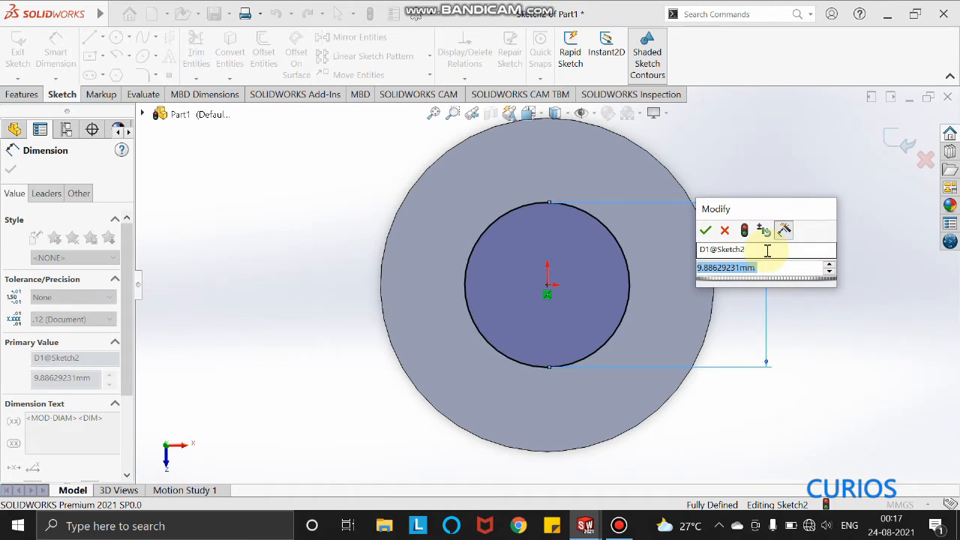
{"action": "type", "text": "8"}
{"action": "key", "text": "Return"}
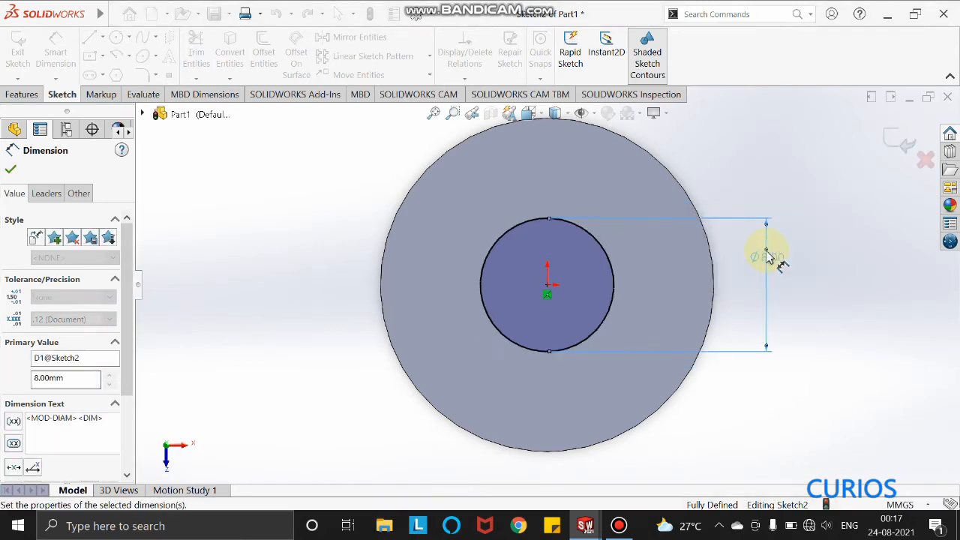
{"action": "left_click", "coordinate": [10, 171]}
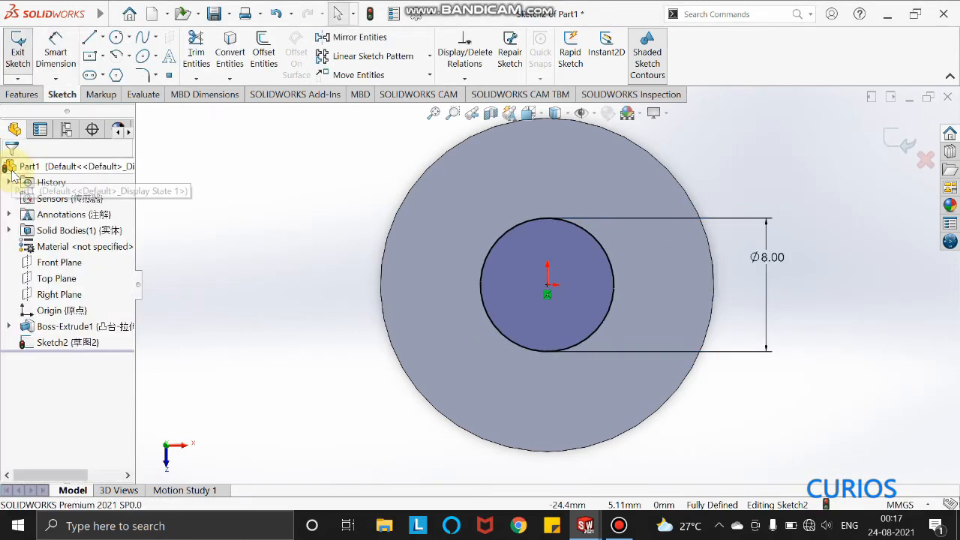
Extrude the 8 mm circle as a blind boss 160 mm deep from the sketch plane, merged with the cylinder.
{"action": "middle_click_drag", "start_coordinate": [589, 418], "coordinate": [557, 374]}
{"action": "scroll", "coordinate": [557, 353], "scroll_direction": "up", "scroll_amount": 5}
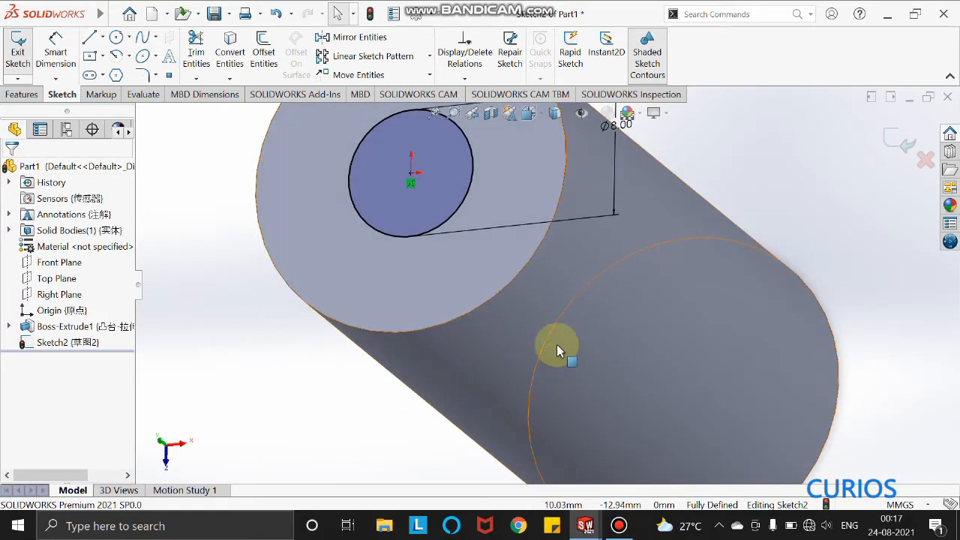
{"action": "left_click", "coordinate": [22, 94]}
{"action": "left_click", "coordinate": [33, 60]}
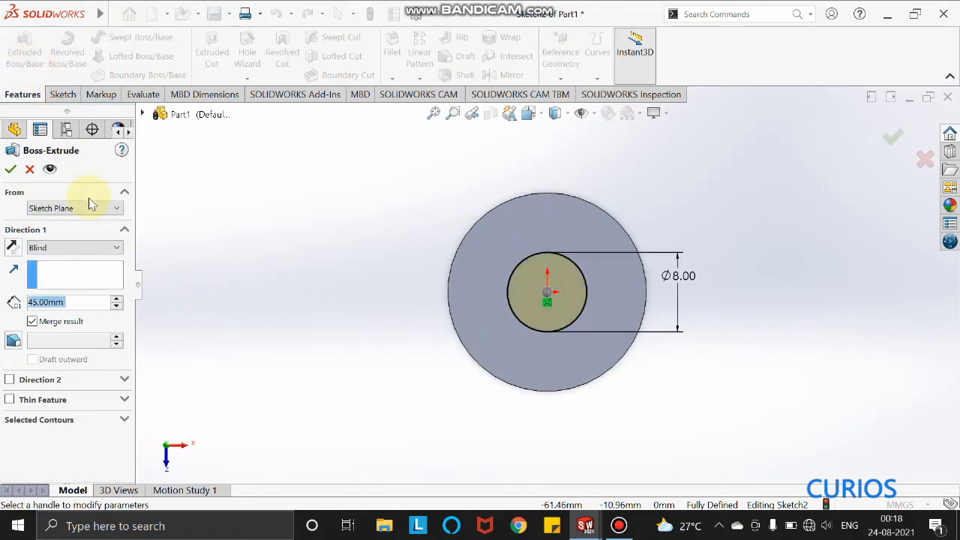
{"action": "type", "text": "160"}
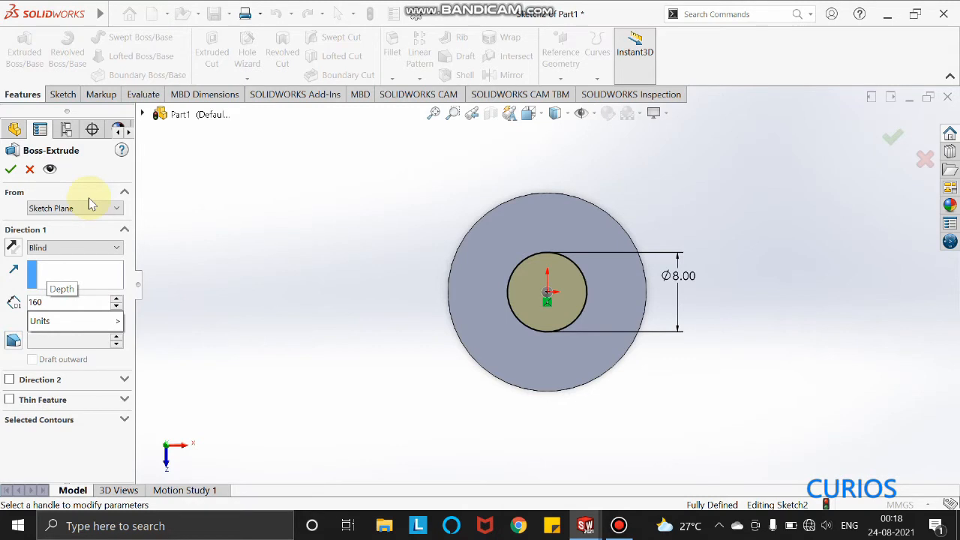
{"action": "key", "text": "Return"}
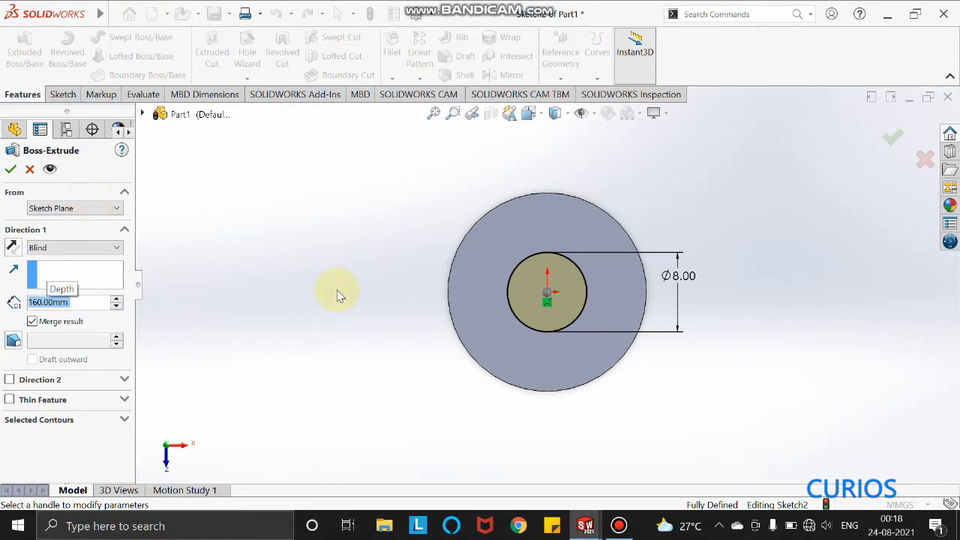
{"action": "middle_click_drag", "start_coordinate": [532, 336], "coordinate": [486, 223]}
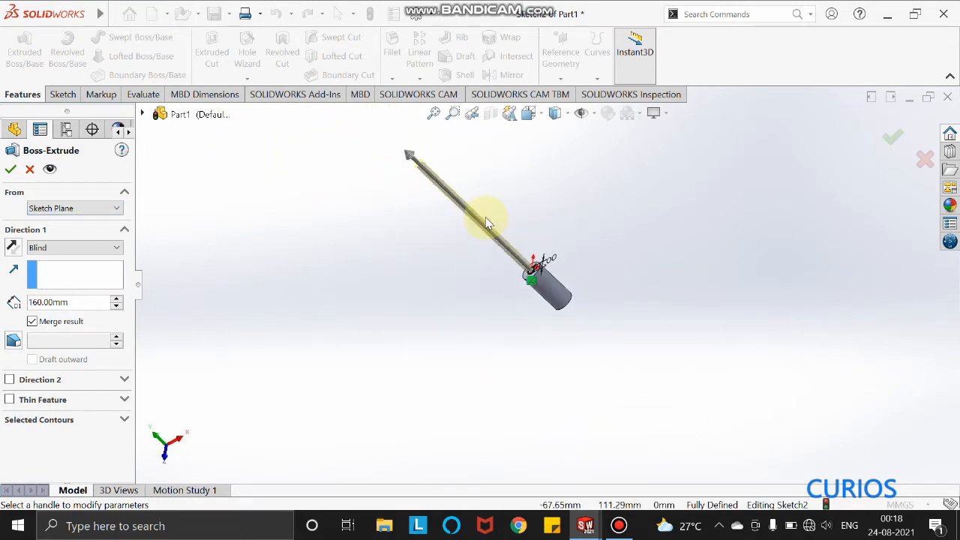
{"action": "left_click", "coordinate": [435, 113]}
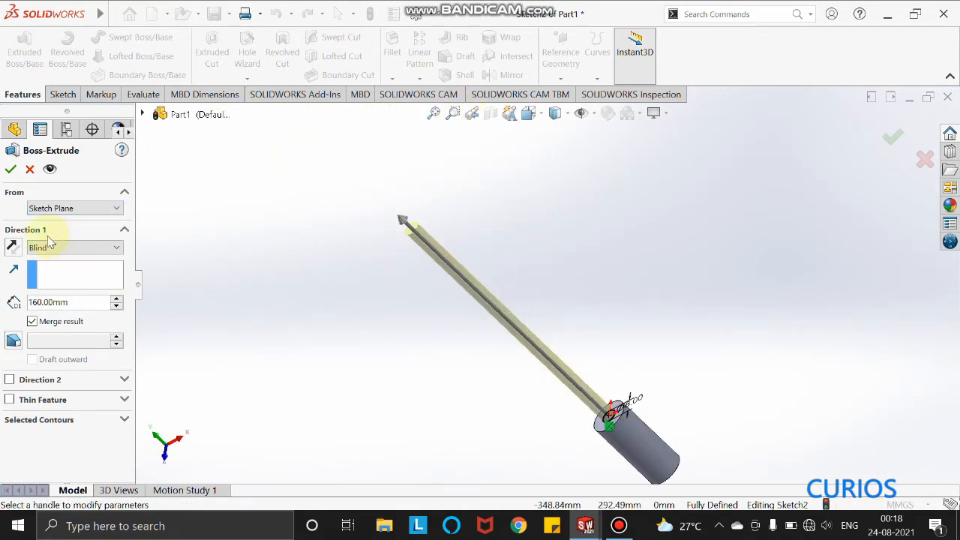
{"action": "left_click", "coordinate": [10, 171]}
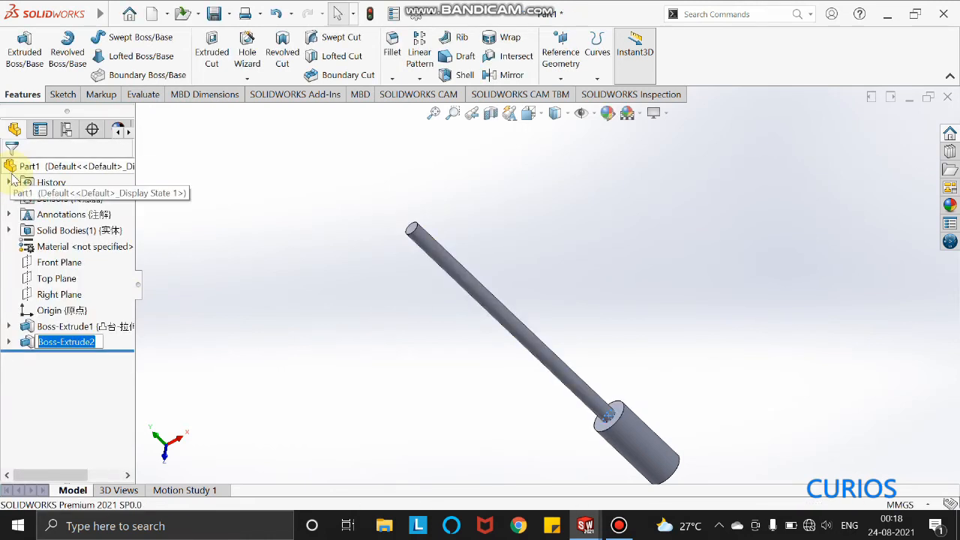
Start a sketch on the free end face of the thin rod and draw a circle about 14.6 mm in diameter centred on the origin.
{"action": "middle_click_drag", "start_coordinate": [433, 257], "coordinate": [453, 294]}
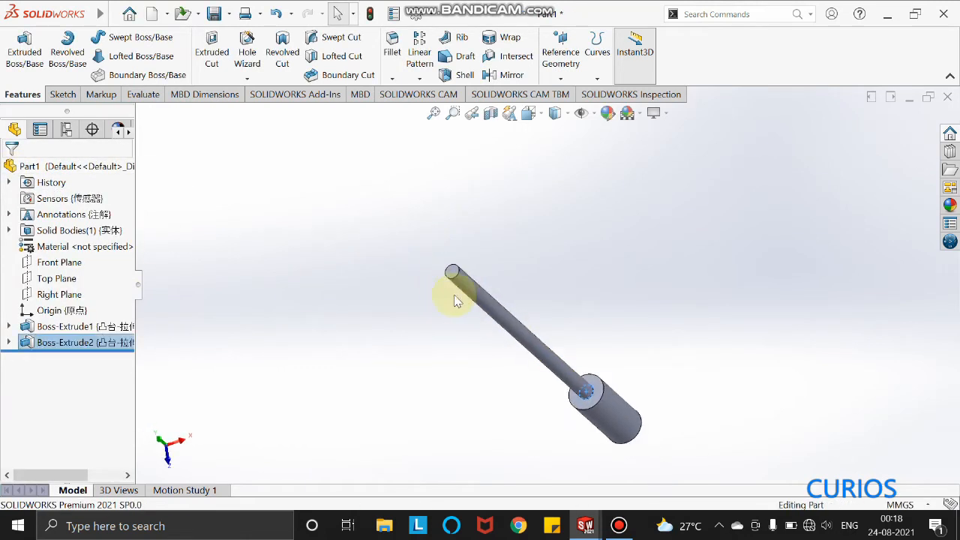
{"action": "scroll", "coordinate": [457, 295], "scroll_direction": "down", "scroll_amount": 5}
{"action": "left_click", "coordinate": [491, 284]}
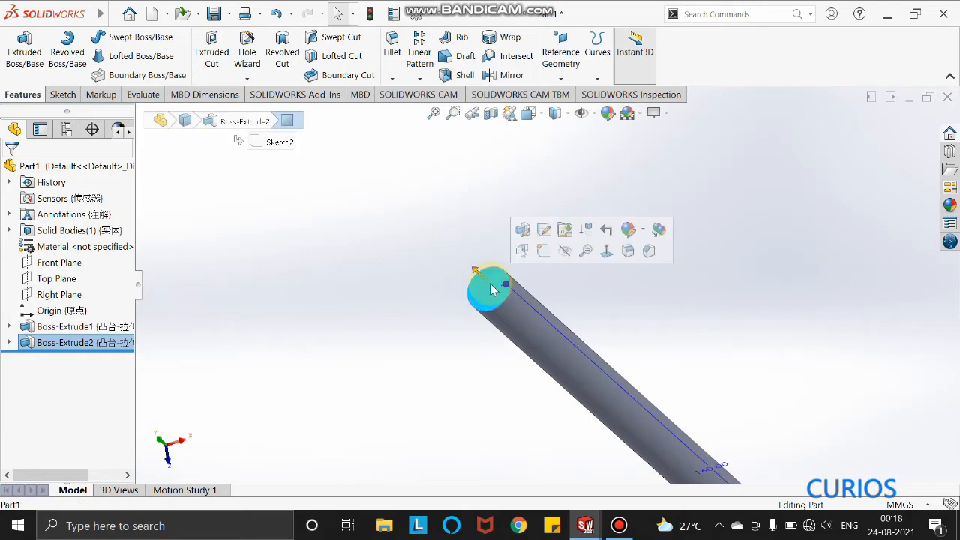
{"action": "left_click", "coordinate": [609, 250]}
{"action": "left_click", "coordinate": [68, 95]}
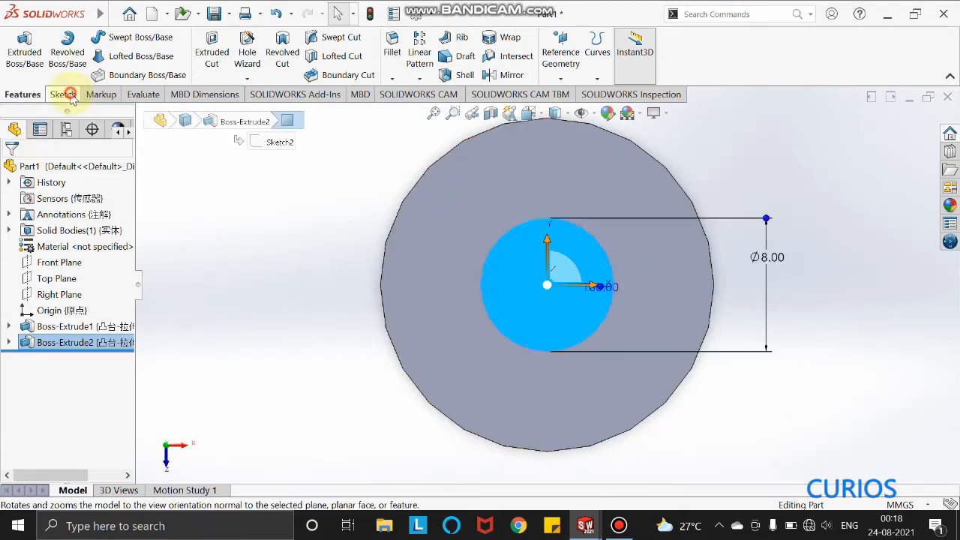
{"action": "left_click", "coordinate": [19, 47]}
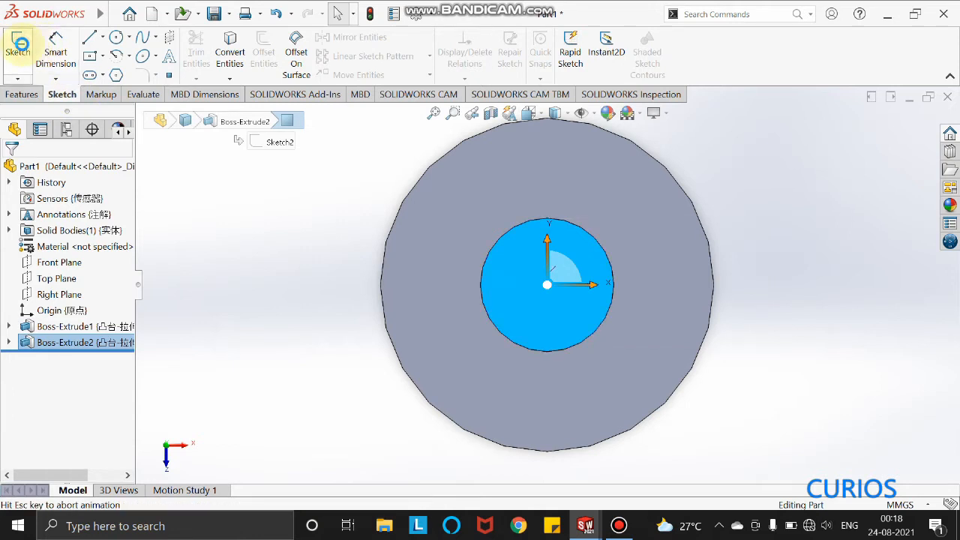
{"action": "left_click", "coordinate": [117, 39]}
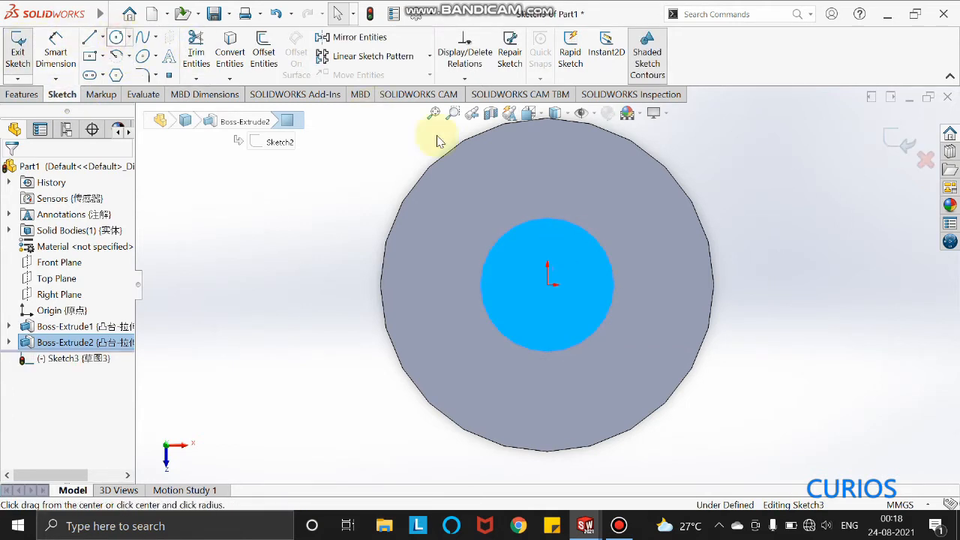
{"action": "left_click", "coordinate": [548, 283]}
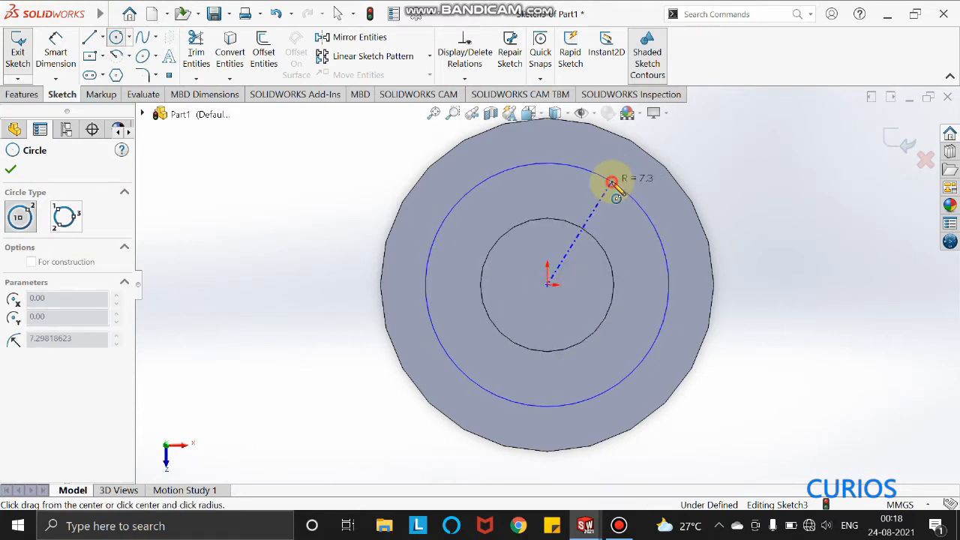
{"action": "left_click", "coordinate": [611, 183]}
{"action": "key", "text": "Escape"}
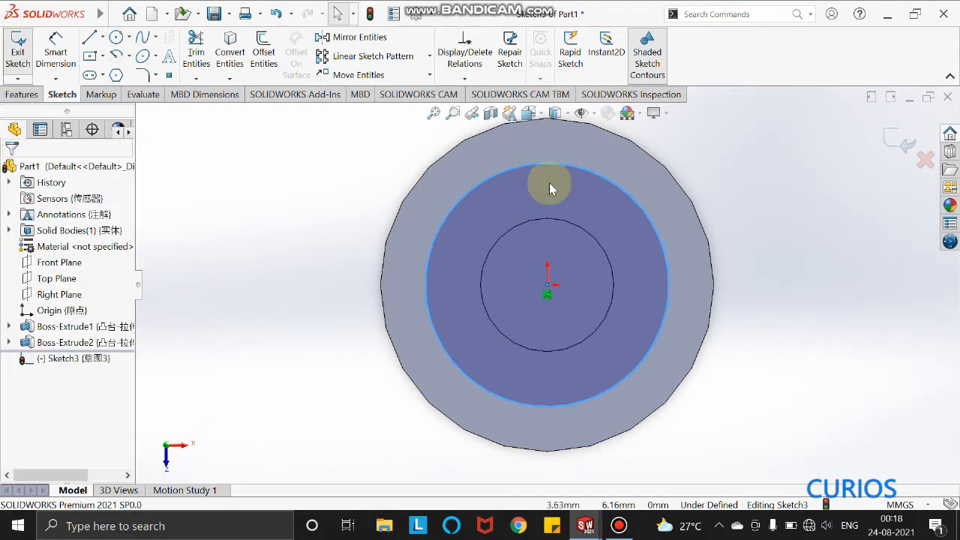
Dimension the diameter of the circle on the rod's end as 12 mm.
{"action": "left_click", "coordinate": [55, 52]}
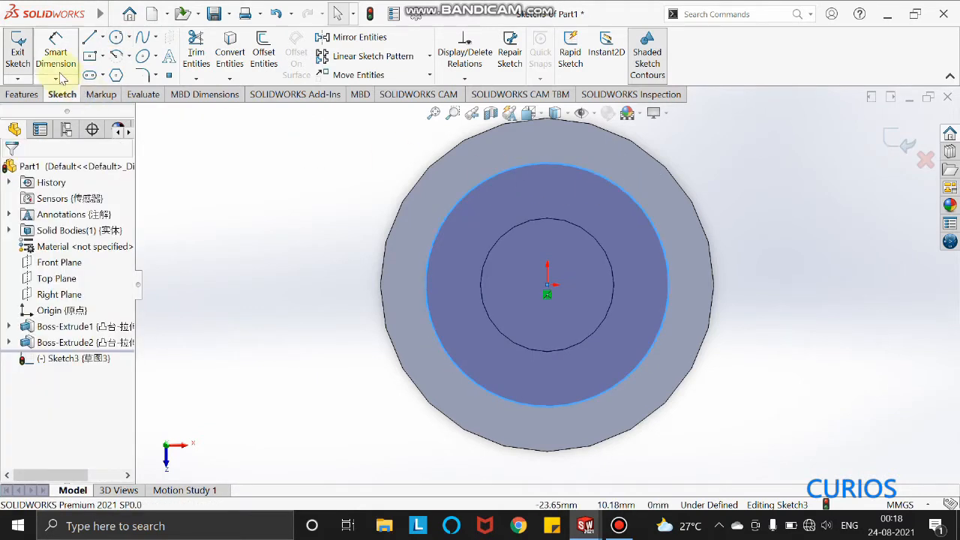
{"action": "left_click", "coordinate": [456, 203]}
{"action": "left_click", "coordinate": [319, 225]}
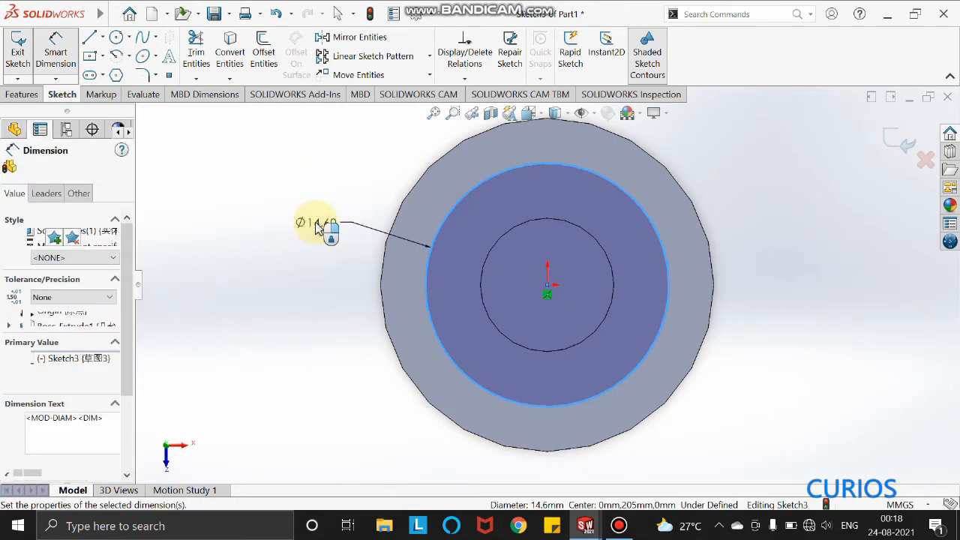
{"action": "type", "text": "12"}
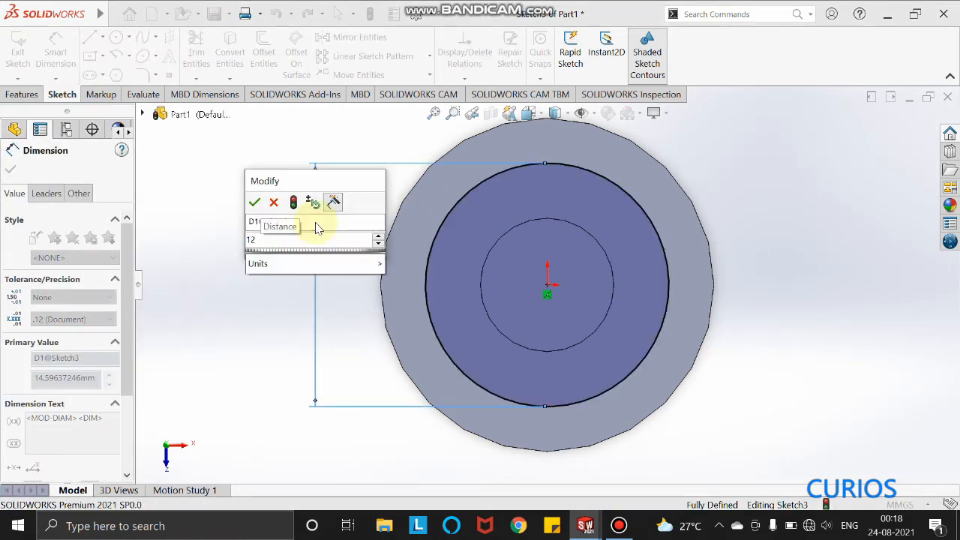
{"action": "key", "text": "Return"}
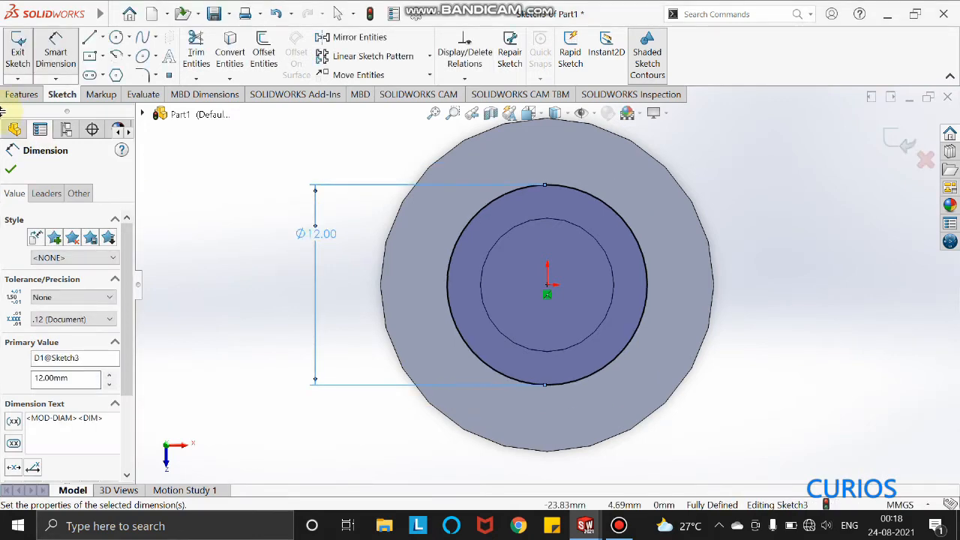
{"action": "left_click", "coordinate": [10, 171]}
Extrude the 12 mm circle as a blind boss 2 mm deep, forming a flange on the rod's end.
{"action": "left_click", "coordinate": [33, 94]}
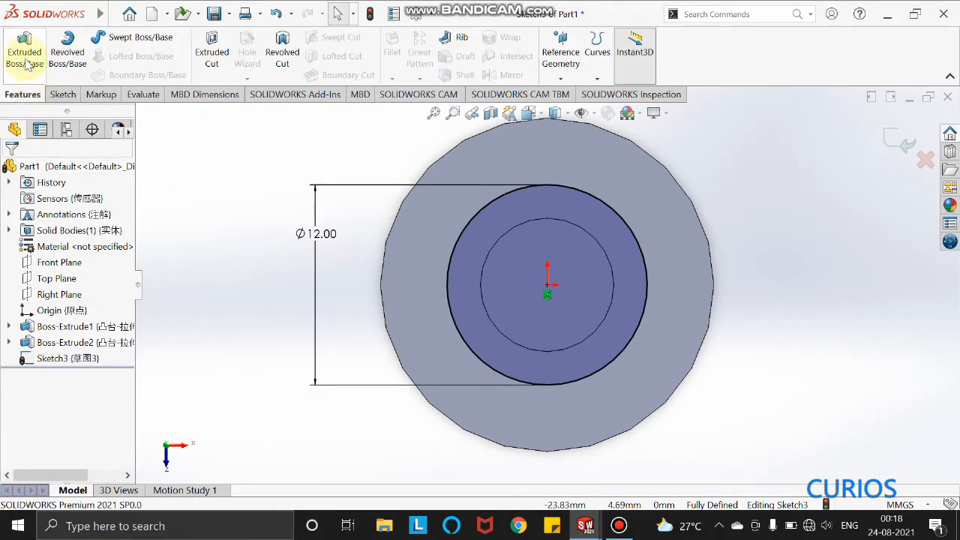
{"action": "left_click", "coordinate": [28, 64]}
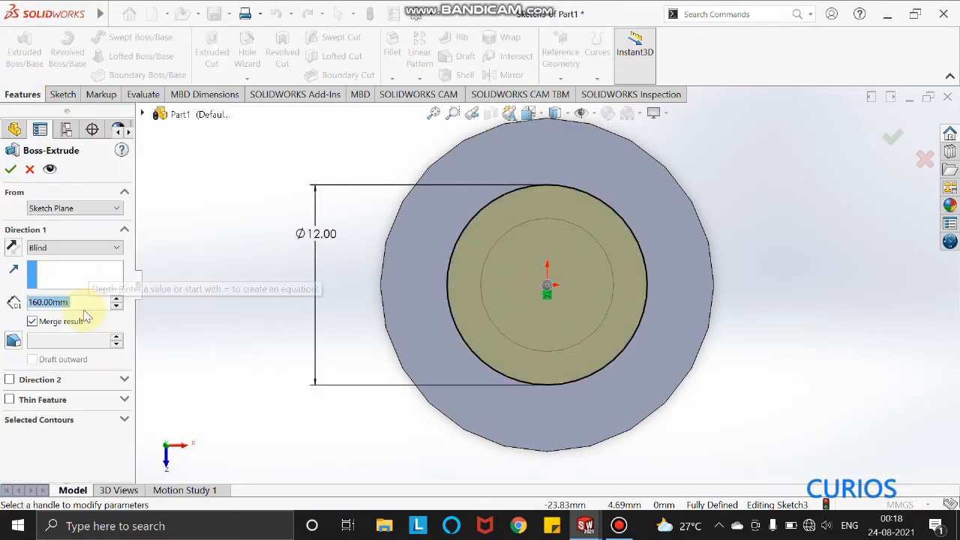
{"action": "key", "text": "BackSpace"}
{"action": "type", "text": "2"}
{"action": "key", "text": "Return"}
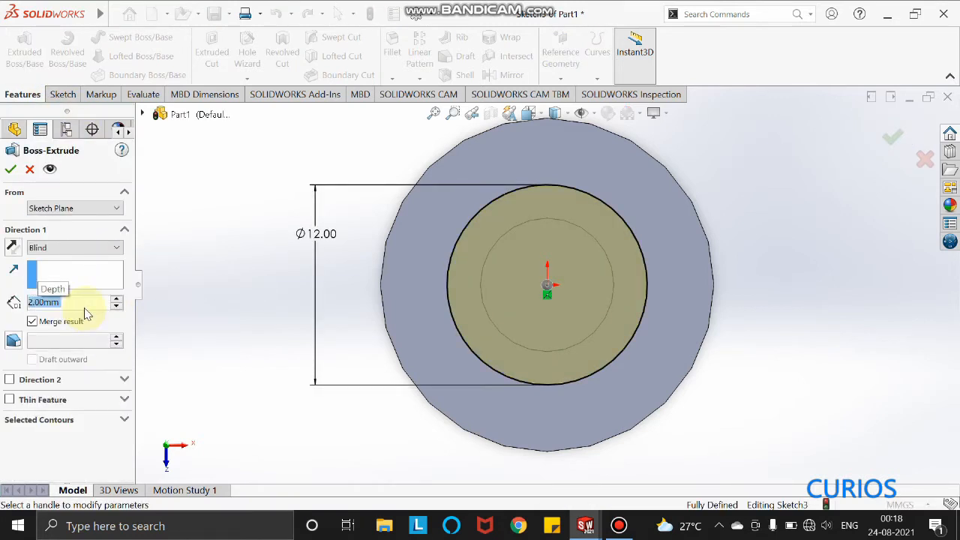
{"action": "left_click", "coordinate": [16, 170]}
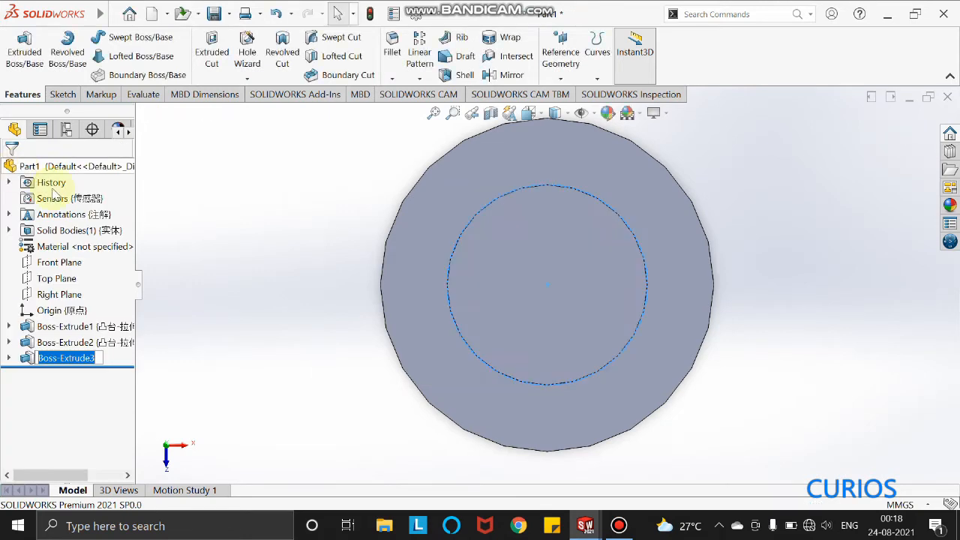
Start a new sketch on the Right Plane at the flanged end of the rod.
{"action": "middle_click_drag", "start_coordinate": [497, 353], "coordinate": [493, 166]}
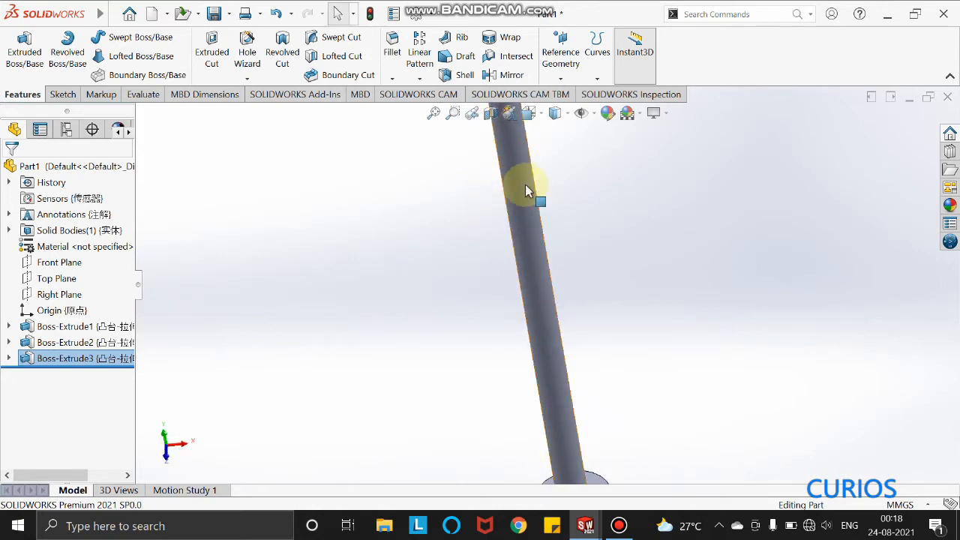
{"action": "scroll", "coordinate": [528, 193], "scroll_direction": "up", "scroll_amount": 4}
{"action": "scroll", "coordinate": [585, 215], "scroll_direction": "down", "scroll_amount": 3}
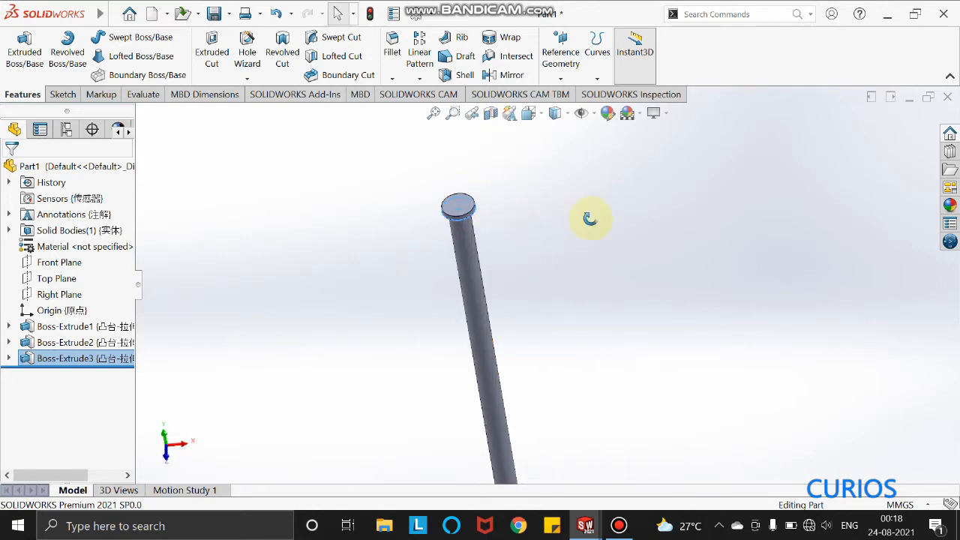
{"action": "middle_click_drag", "start_coordinate": [590, 218], "coordinate": [598, 225]}
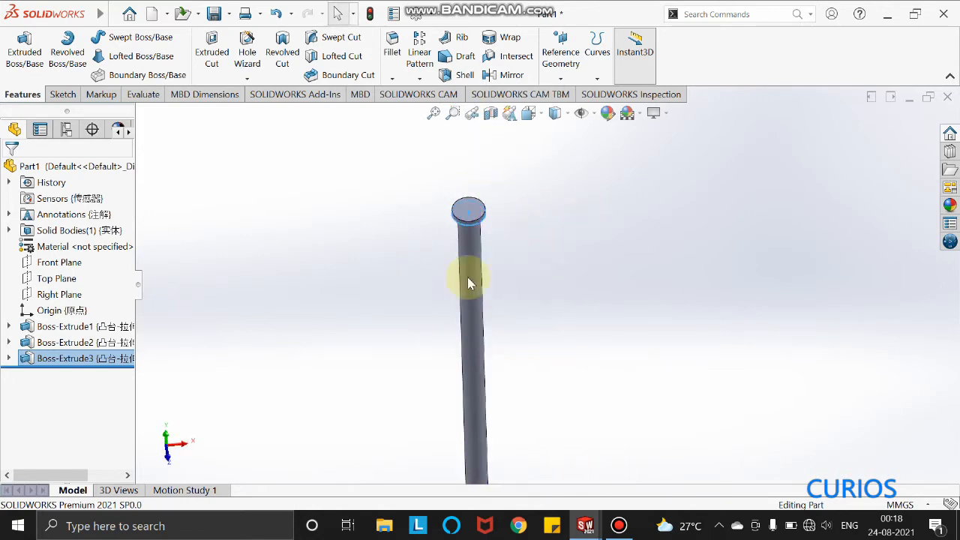
{"action": "left_click", "coordinate": [47, 297]}
{"action": "left_click", "coordinate": [55, 278]}
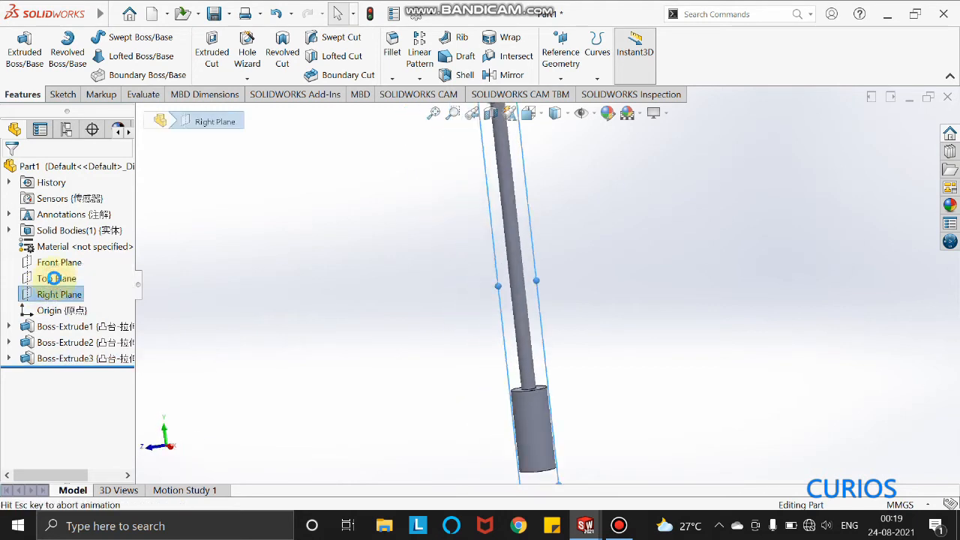
{"action": "scroll", "coordinate": [548, 150], "scroll_direction": "up", "scroll_amount": 3}
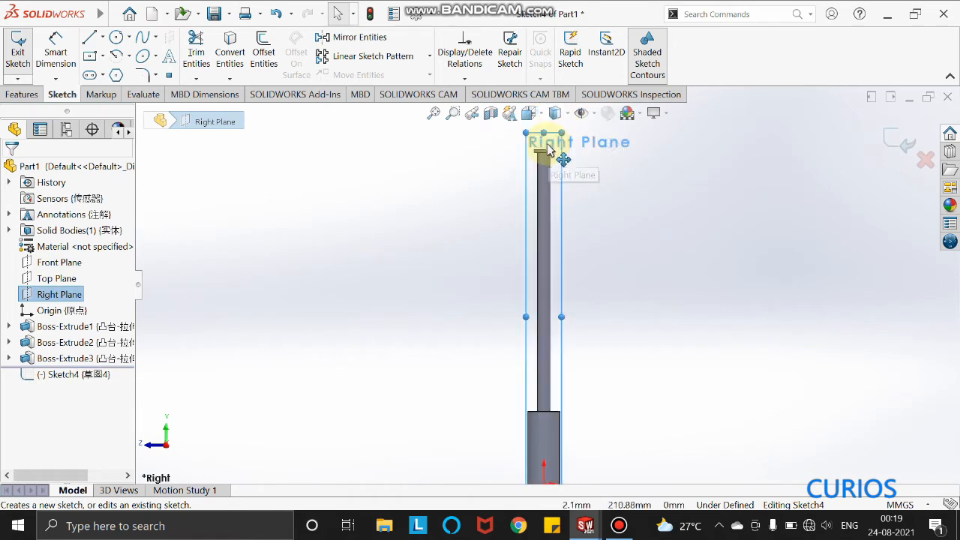
{"action": "scroll", "coordinate": [544, 217], "scroll_direction": "down", "scroll_amount": 7}
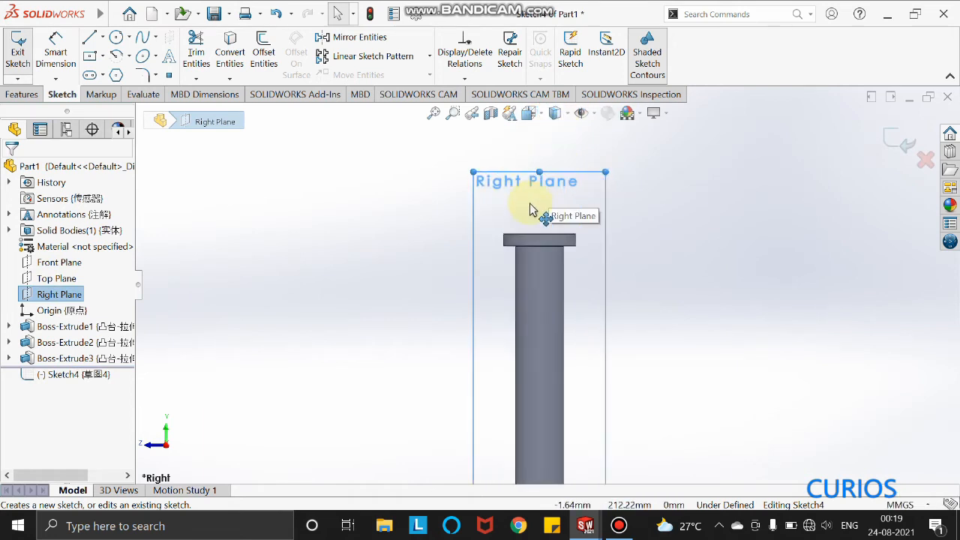
{"action": "scroll", "coordinate": [531, 206], "scroll_direction": "down", "scroll_amount": 3}
{"action": "scroll", "coordinate": [535, 246], "scroll_direction": "down", "scroll_amount": 1}
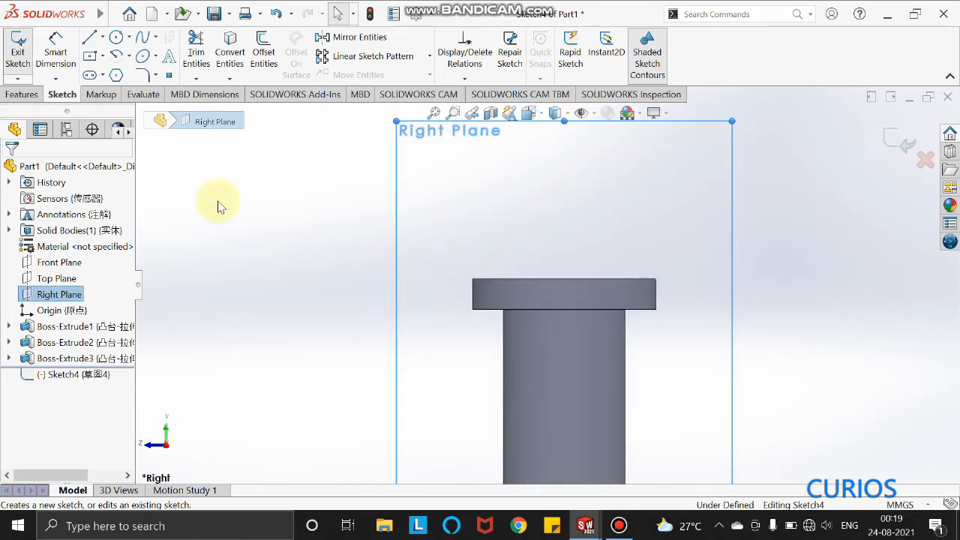
Draw a horizontal line along the flange's outer end face, joining the two corners of its side profile.
{"action": "left_click", "coordinate": [102, 39]}
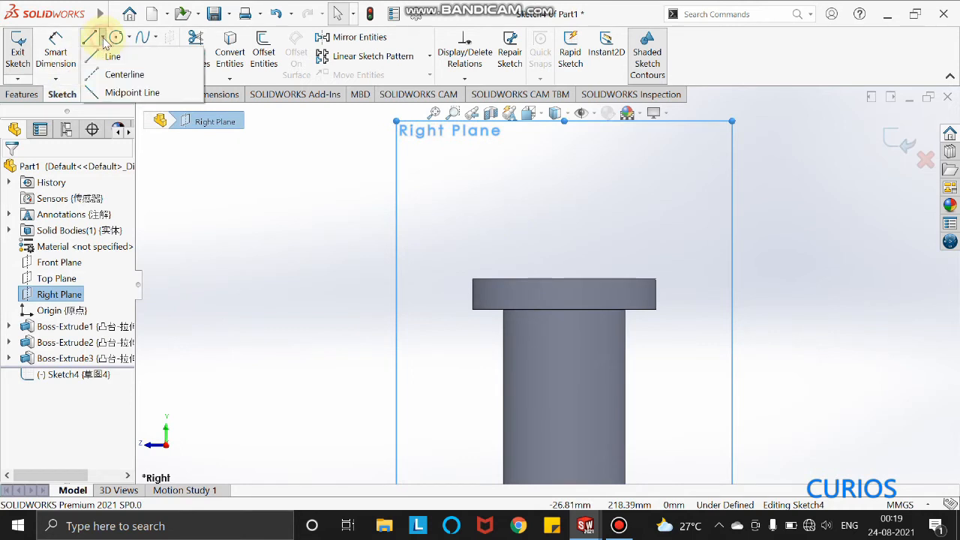
{"action": "left_click", "coordinate": [109, 57]}
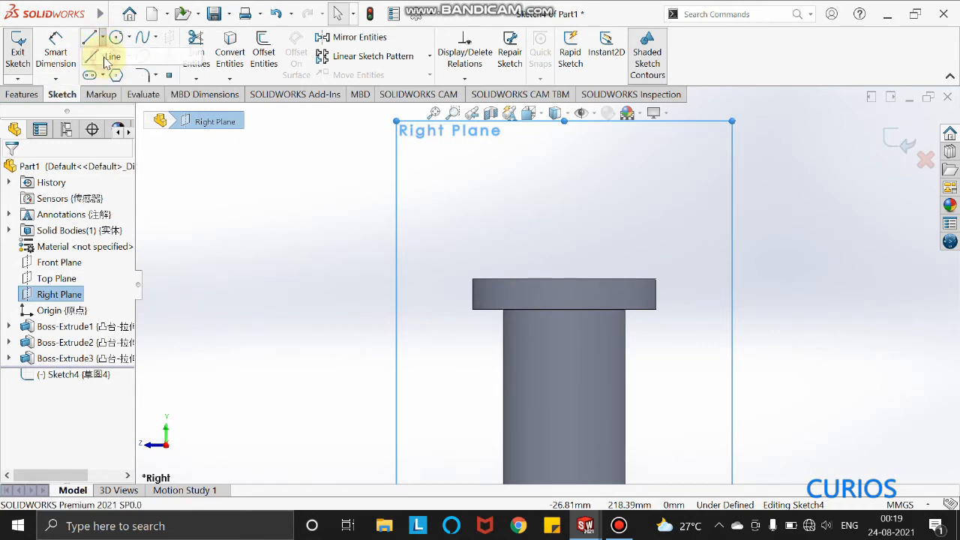
{"action": "scroll", "coordinate": [666, 304], "scroll_direction": "down", "scroll_amount": 3}
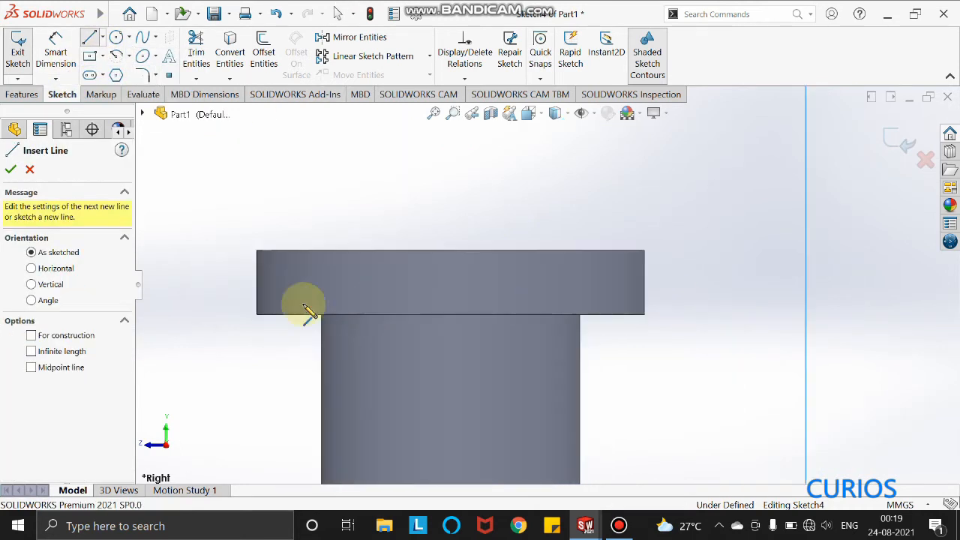
{"action": "left_click", "coordinate": [257, 252]}
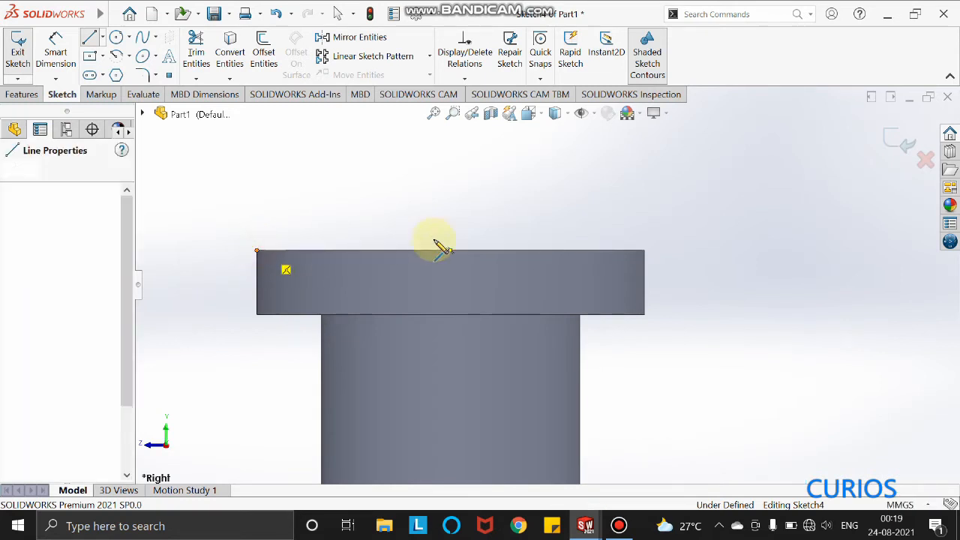
{"action": "left_click", "coordinate": [645, 251]}
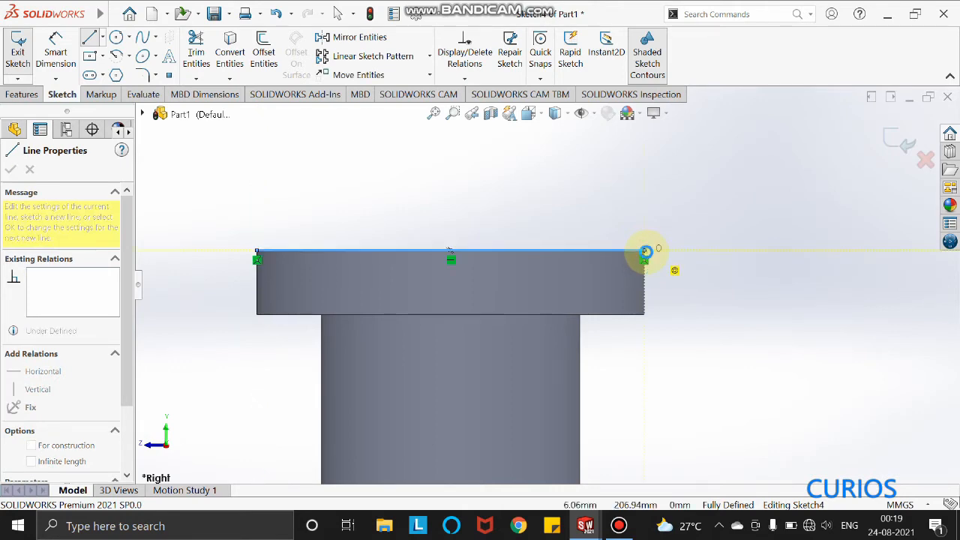
{"action": "key", "text": "Escape"}
{"action": "scroll", "coordinate": [587, 240], "scroll_direction": "down", "scroll_amount": 2}
{"action": "scroll", "coordinate": [556, 247], "scroll_direction": "up", "scroll_amount": 3}
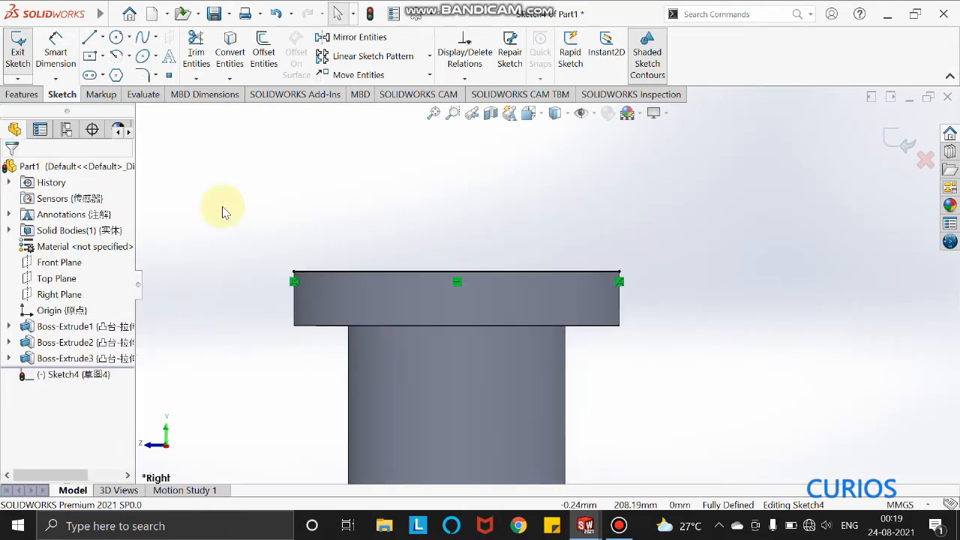
Draw a 3-point arc between the line's endpoints, bulging away from the flange, with its centre about 8.6 mm below the line.
{"action": "left_click", "coordinate": [128, 57]}
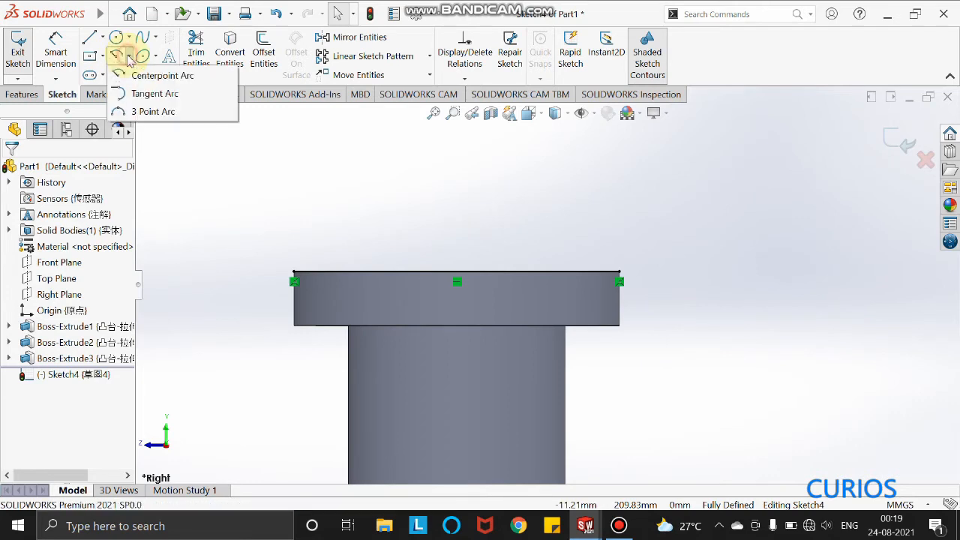
{"action": "left_click", "coordinate": [132, 114]}
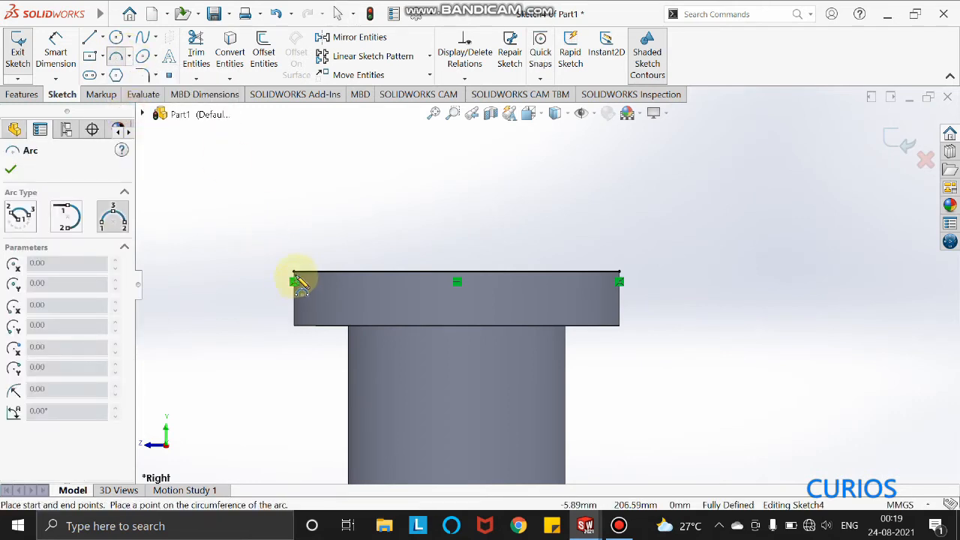
{"action": "left_click", "coordinate": [295, 274]}
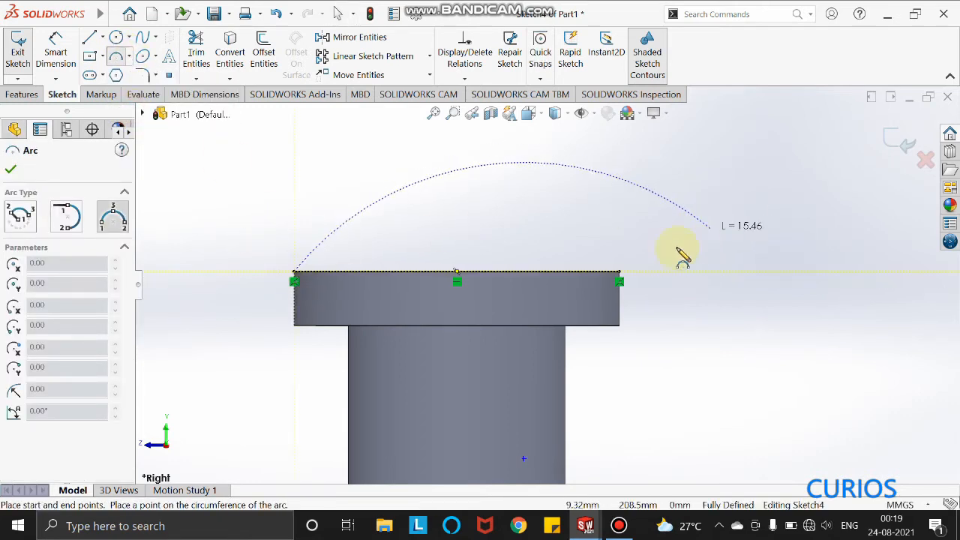
{"action": "left_click", "coordinate": [620, 273]}
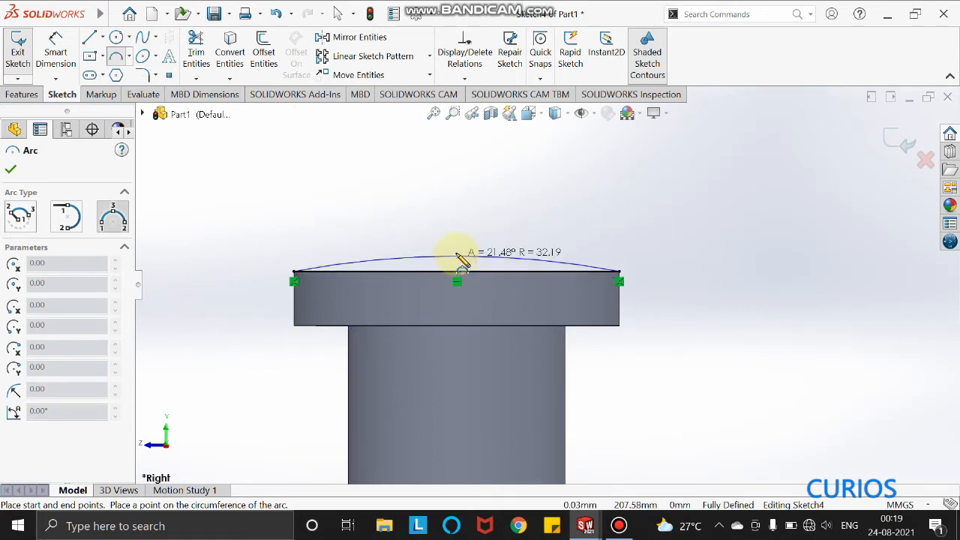
{"action": "left_click", "coordinate": [448, 221]}
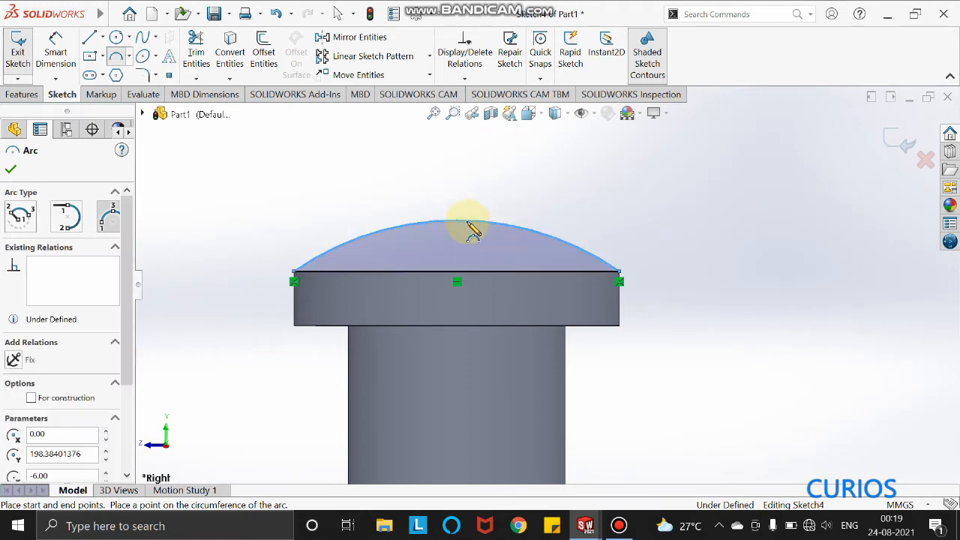
{"action": "key", "text": "Escape"}
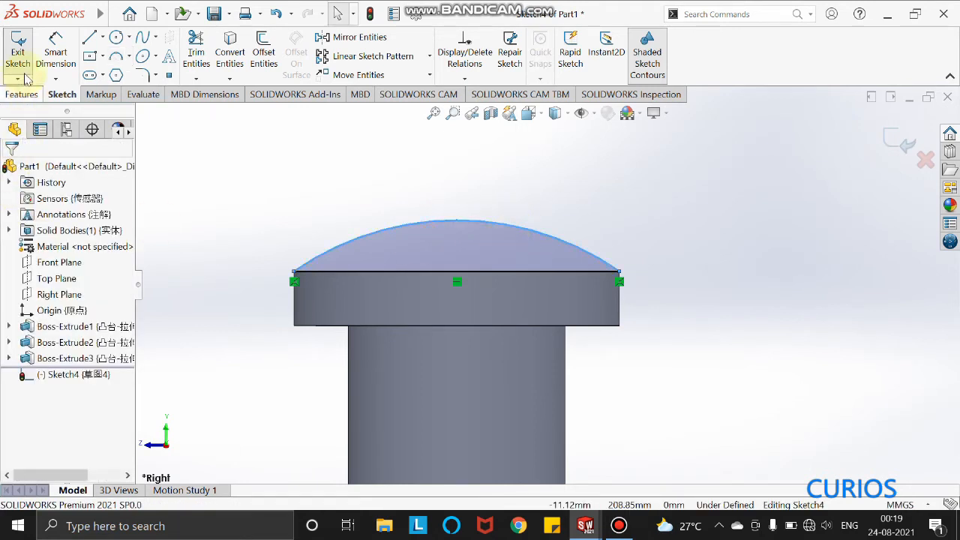
Dimension the distance between the line and the arc's centre as 3 mm.
{"action": "left_click", "coordinate": [56, 54]}
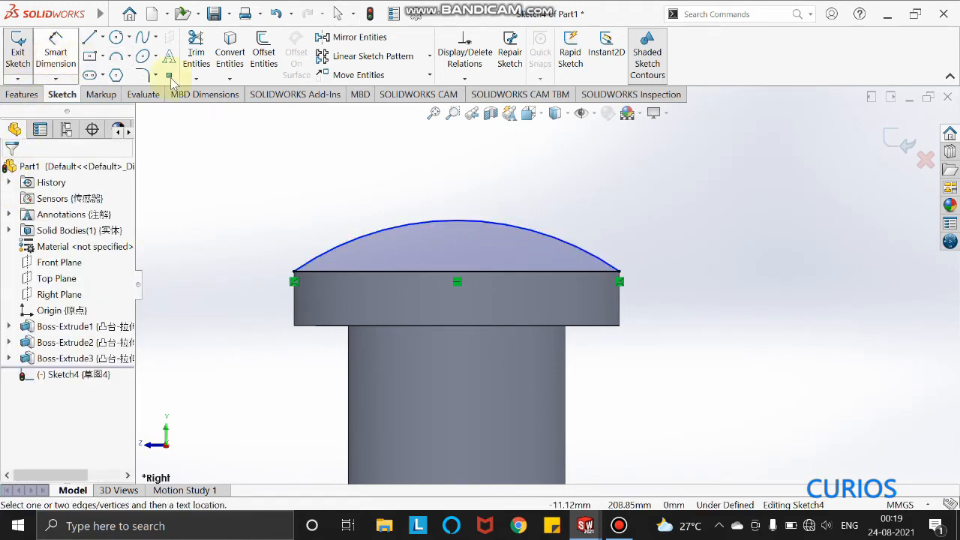
{"action": "left_click", "coordinate": [452, 274]}
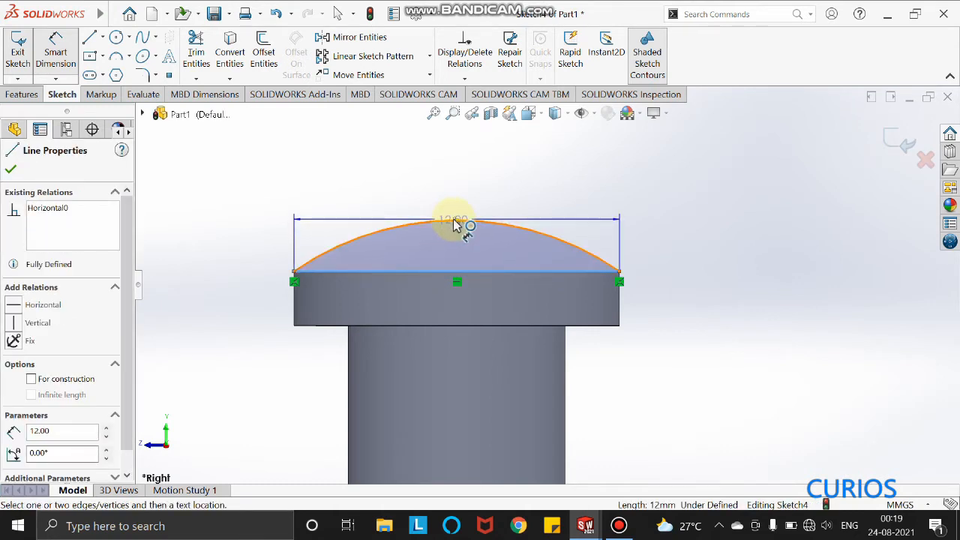
{"action": "left_click", "coordinate": [456, 224]}
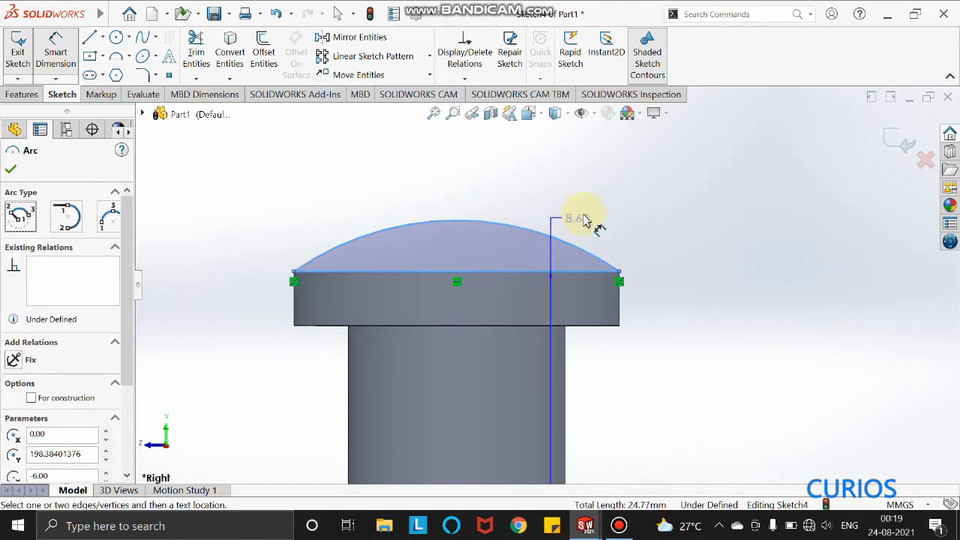
{"action": "left_click", "coordinate": [452, 222]}
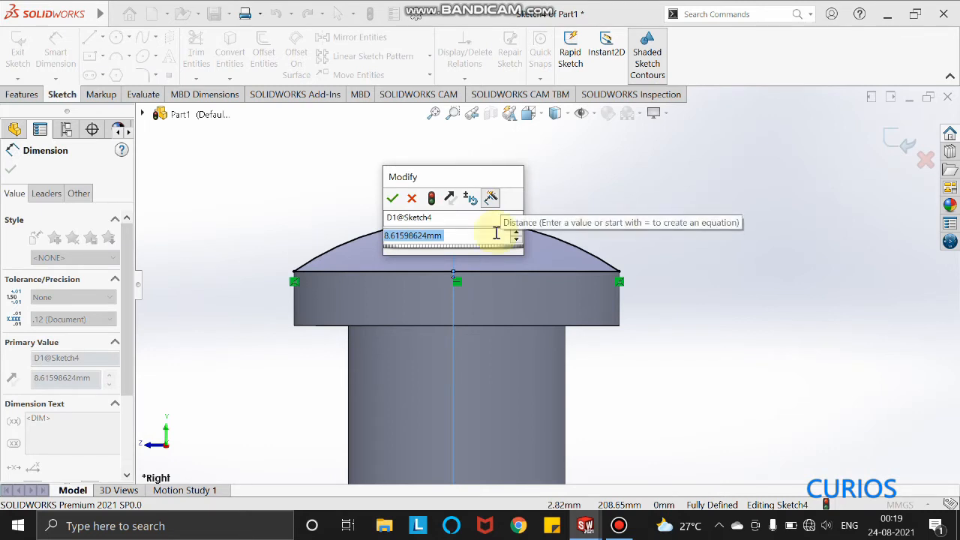
{"action": "type", "text": "3"}
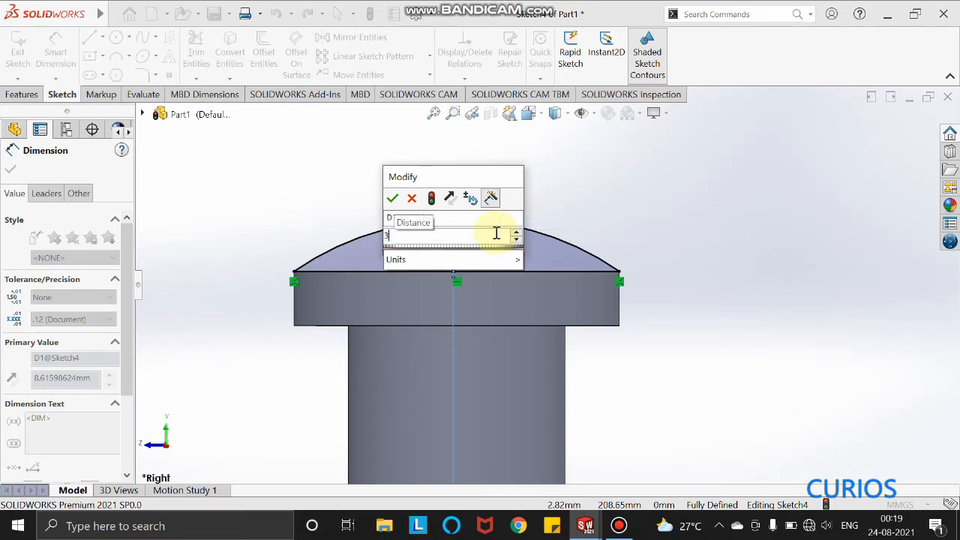
{"action": "key", "text": "Return"}
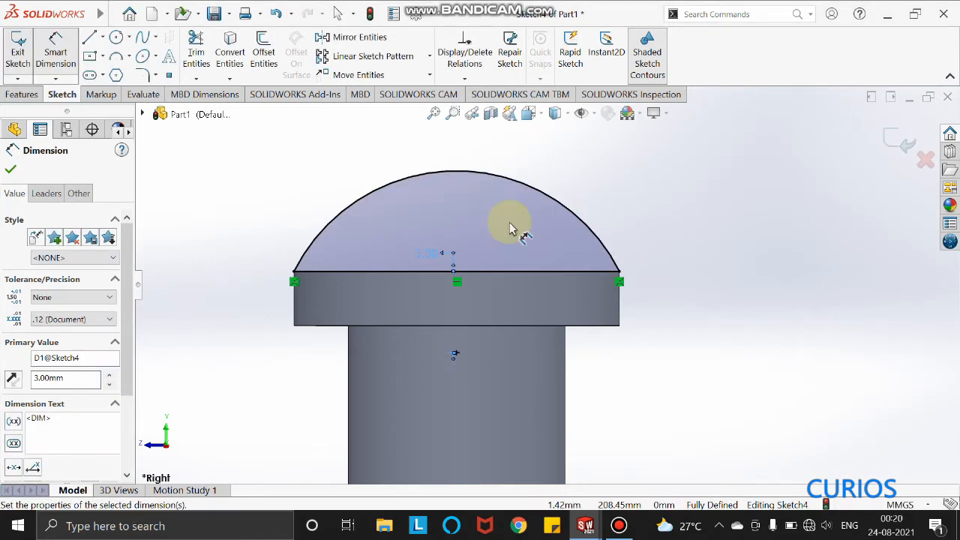
{"action": "left_click", "coordinate": [11, 171]}
Extrude the arc profile on the flange 5 mm from the sketch plane with a Mid Plane end condition.
{"action": "middle_click_drag", "start_coordinate": [593, 260], "coordinate": [537, 295]}
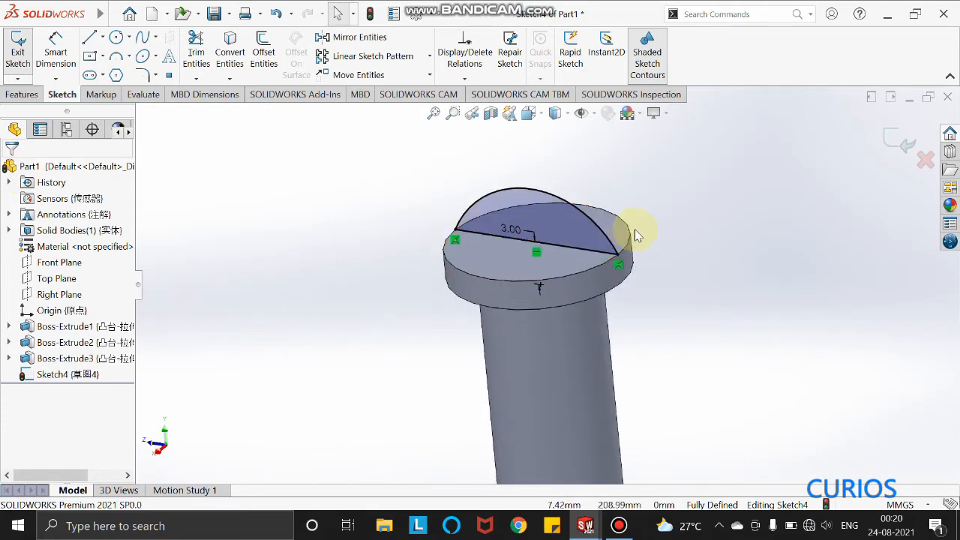
{"action": "middle_click_drag", "start_coordinate": [638, 232], "coordinate": [585, 276]}
{"action": "left_click", "coordinate": [23, 94]}
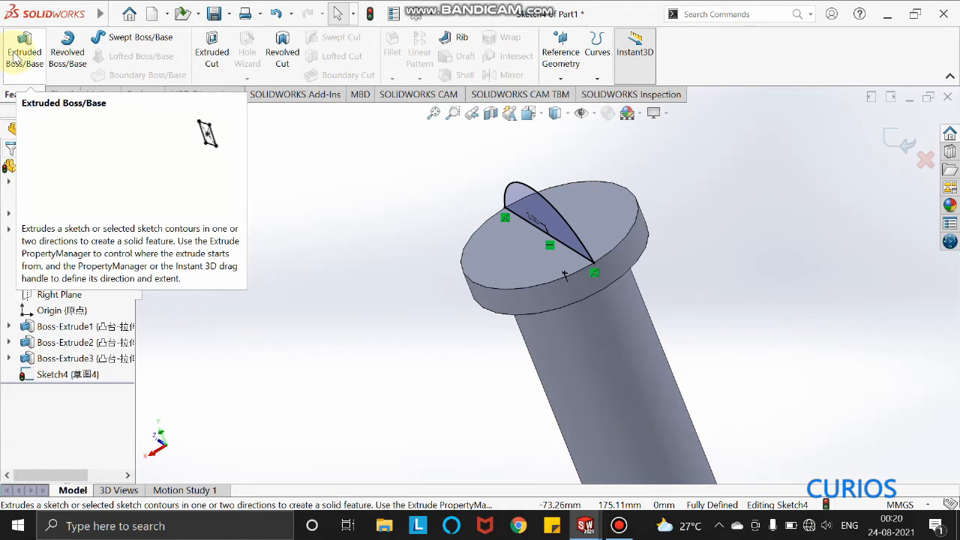
{"action": "left_click", "coordinate": [13, 54]}
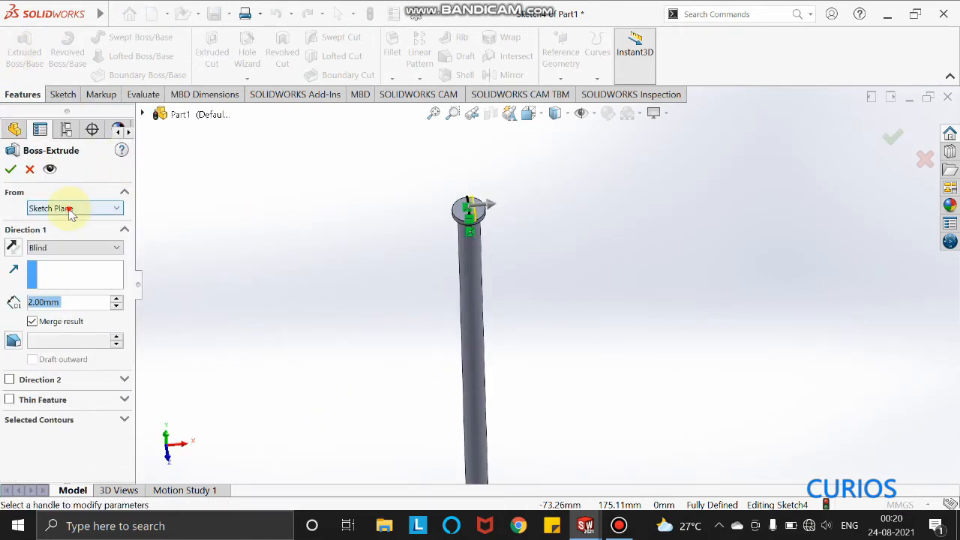
{"action": "left_click", "coordinate": [69, 210]}
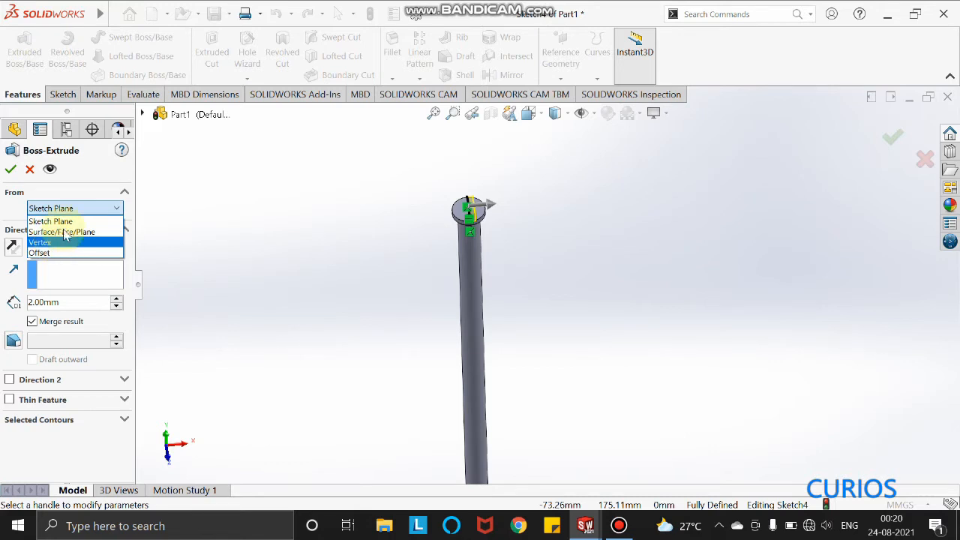
{"action": "left_click", "coordinate": [50, 221]}
{"action": "left_click", "coordinate": [109, 252]}
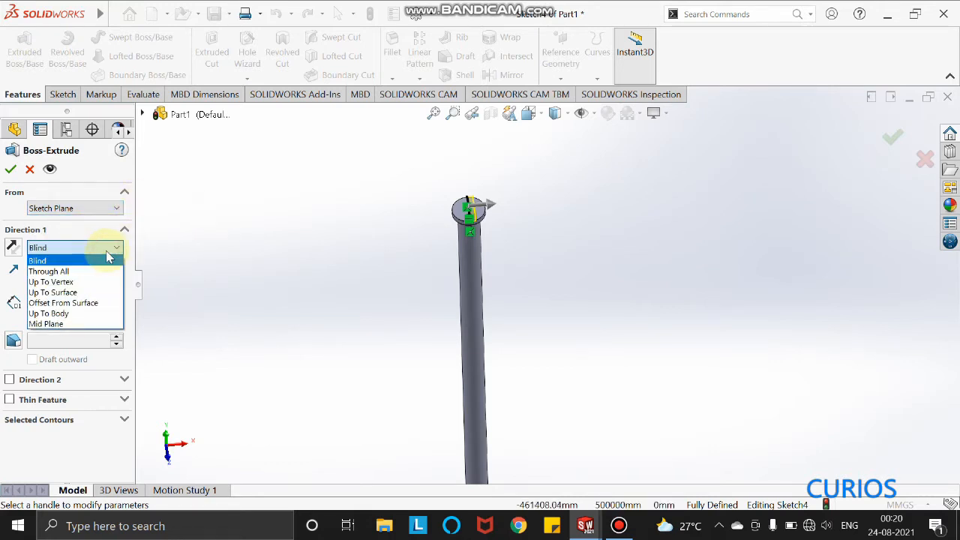
{"action": "left_click", "coordinate": [57, 323]}
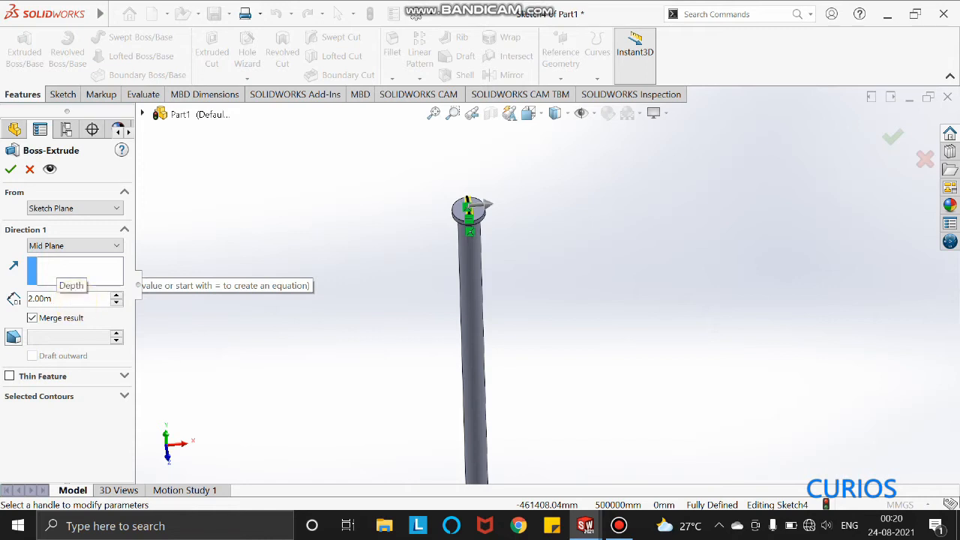
{"action": "key", "text": "BackSpace"}
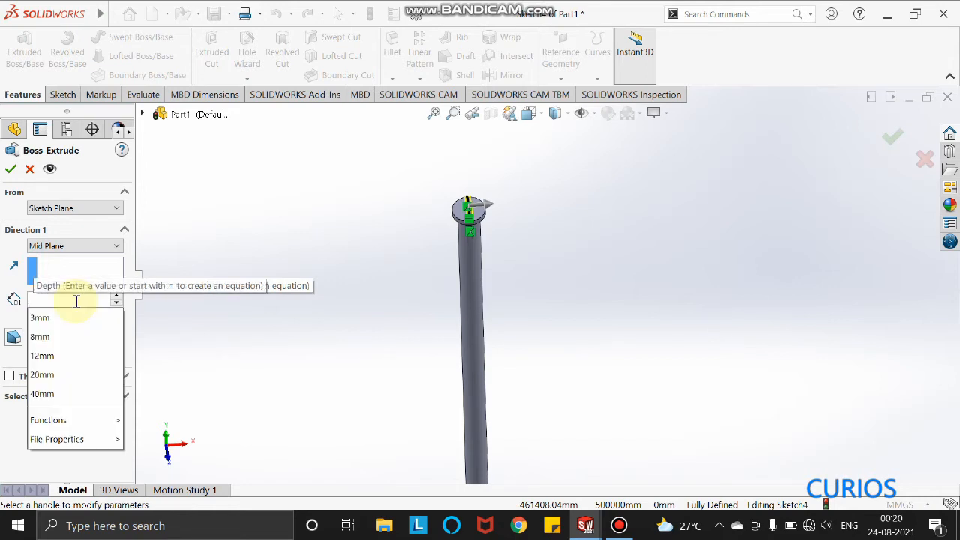
{"action": "type", "text": "5"}
{"action": "key", "text": "Return"}
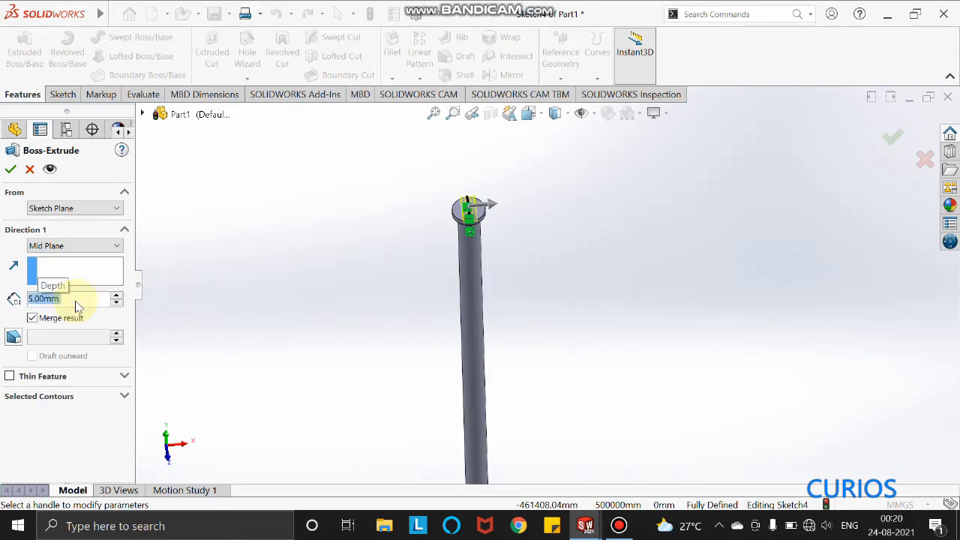
{"action": "scroll", "coordinate": [488, 196], "scroll_direction": "down", "scroll_amount": 3}
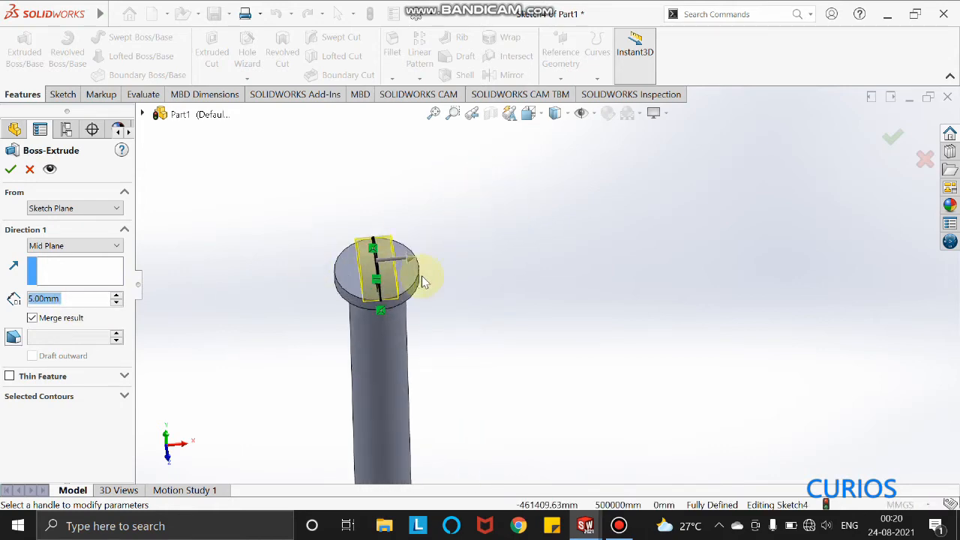
{"action": "scroll", "coordinate": [409, 264], "scroll_direction": "down", "scroll_amount": 3}
{"action": "scroll", "coordinate": [394, 256], "scroll_direction": "down", "scroll_amount": 3}
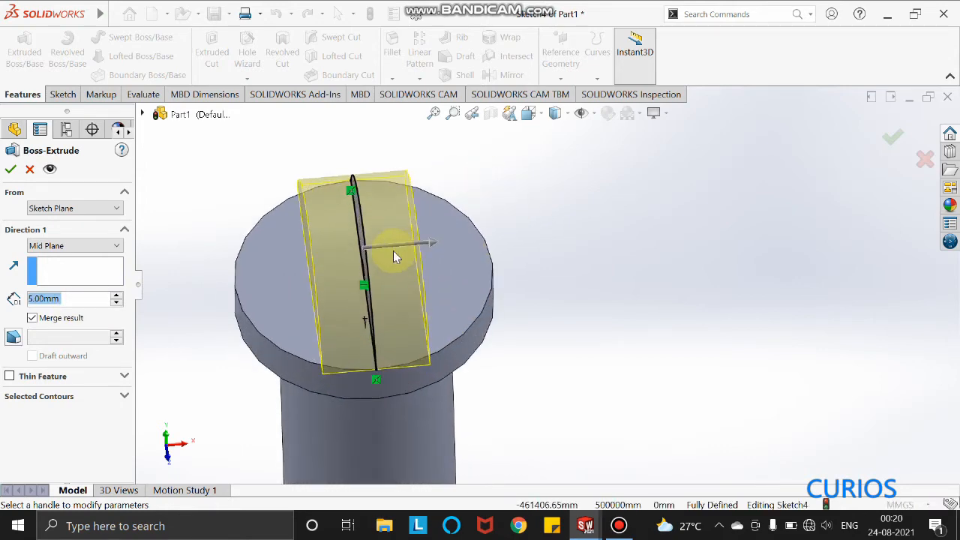
{"action": "left_click", "coordinate": [7, 168]}
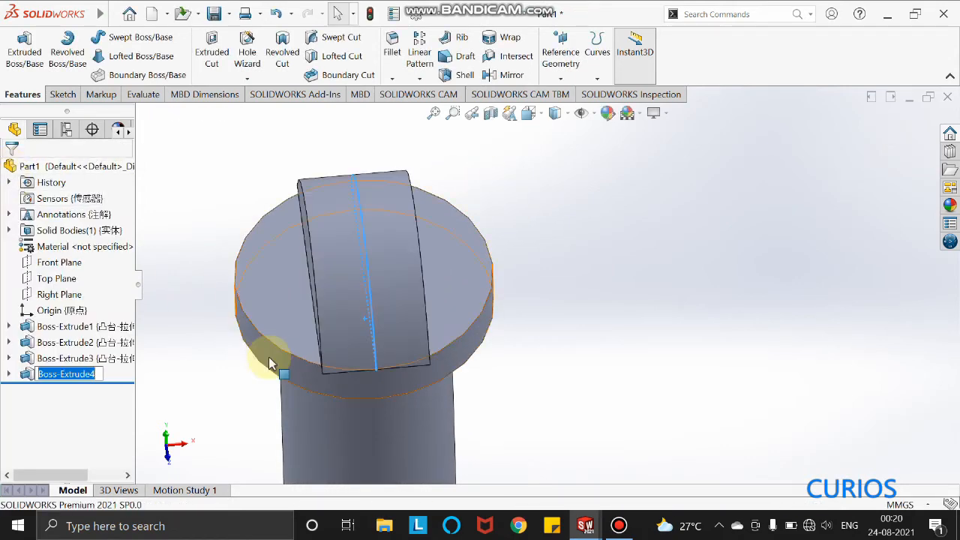
Inspect where the rounded lug's corners meet the flange's rim, from the side and from the rod side.
{"action": "middle_click_drag", "start_coordinate": [279, 354], "coordinate": [345, 279]}
{"action": "scroll", "coordinate": [341, 272], "scroll_direction": "down", "scroll_amount": 3}
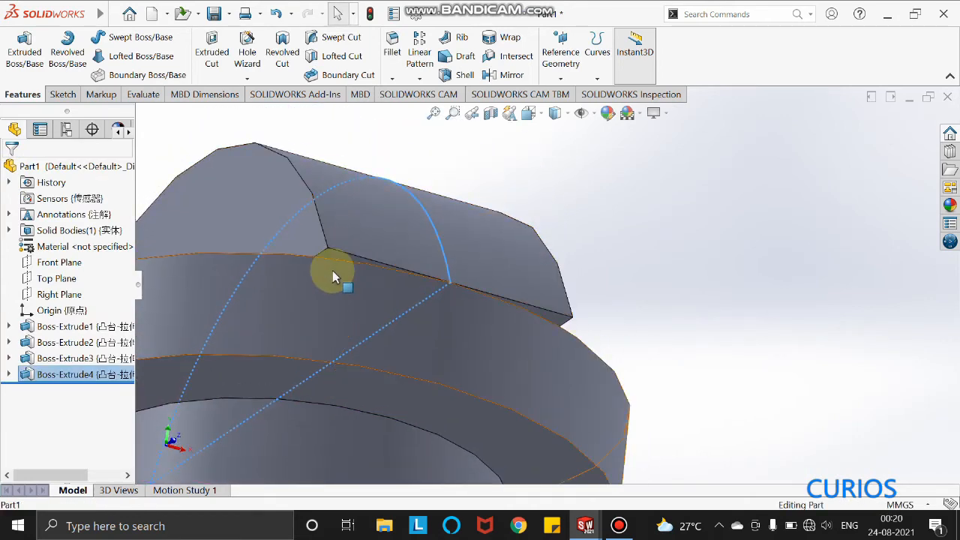
{"action": "scroll", "coordinate": [444, 275], "scroll_direction": "down", "scroll_amount": 3}
{"action": "scroll", "coordinate": [443, 275], "scroll_direction": "up", "scroll_amount": 3}
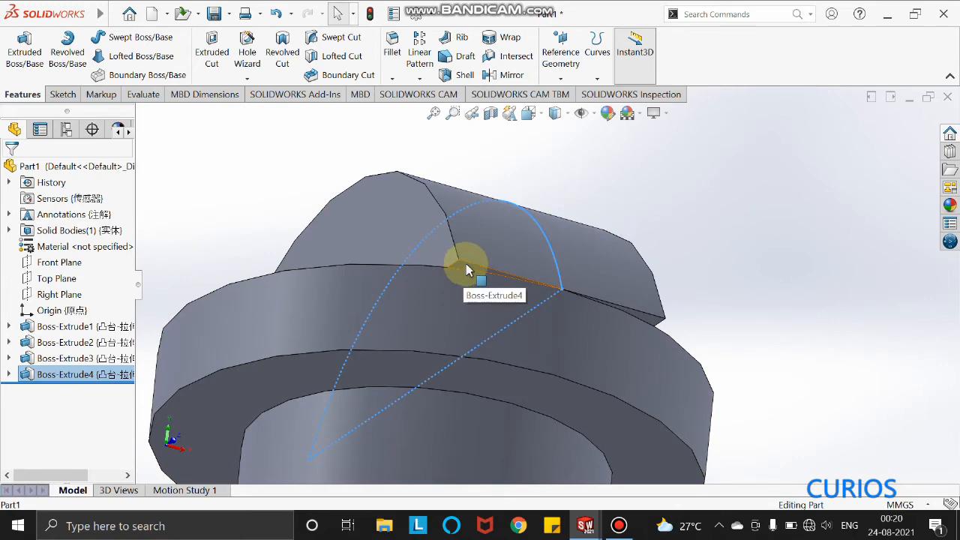
{"action": "scroll", "coordinate": [459, 274], "scroll_direction": "up", "scroll_amount": 4}
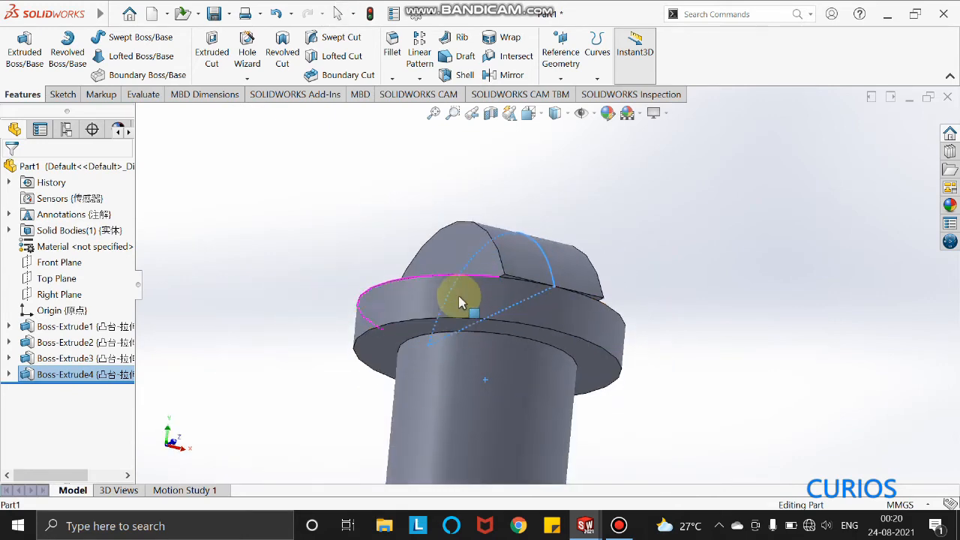
{"action": "middle_click_drag", "start_coordinate": [454, 353], "coordinate": [358, 137]}
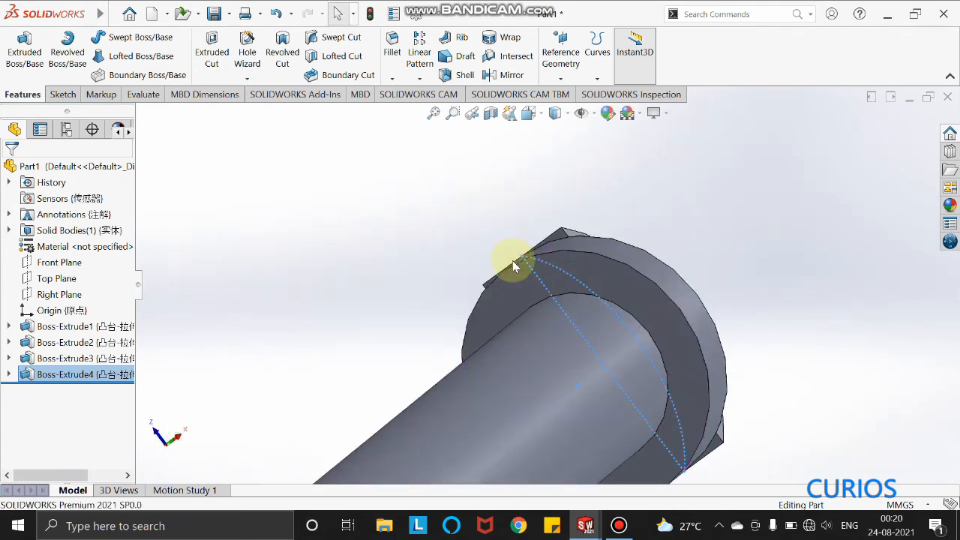
{"action": "left_click", "coordinate": [621, 282]}
{"action": "left_click", "coordinate": [737, 243]}
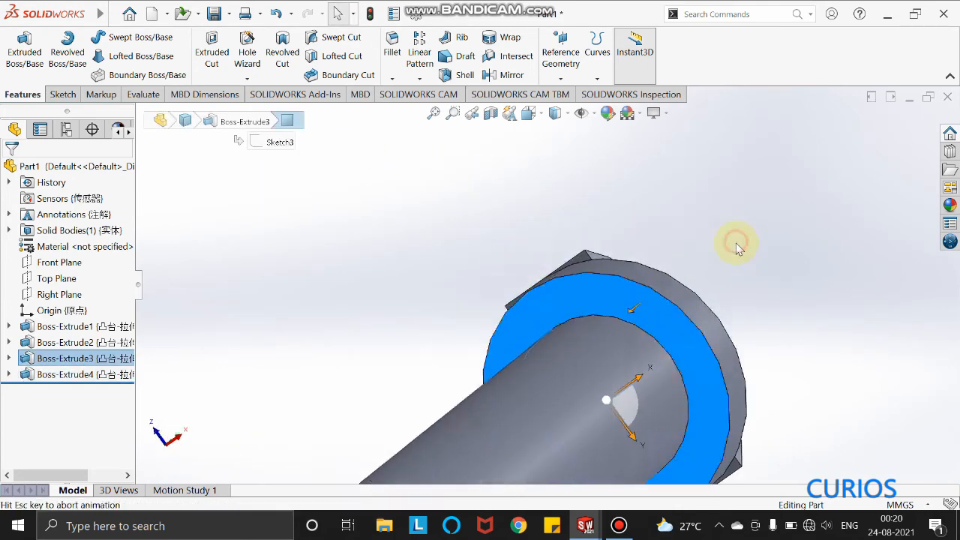
Start a circle sketch on the flange's outer end face beside the lug, viewed face-on.
{"action": "middle_click_drag", "start_coordinate": [703, 262], "coordinate": [548, 274]}
{"action": "scroll", "coordinate": [663, 250], "scroll_direction": "up", "scroll_amount": 5}
{"action": "scroll", "coordinate": [663, 250], "scroll_direction": "up", "scroll_amount": 3}
{"action": "middle_click_drag", "start_coordinate": [668, 210], "coordinate": [474, 300]}
{"action": "scroll", "coordinate": [474, 300], "scroll_direction": "down", "scroll_amount": 5}
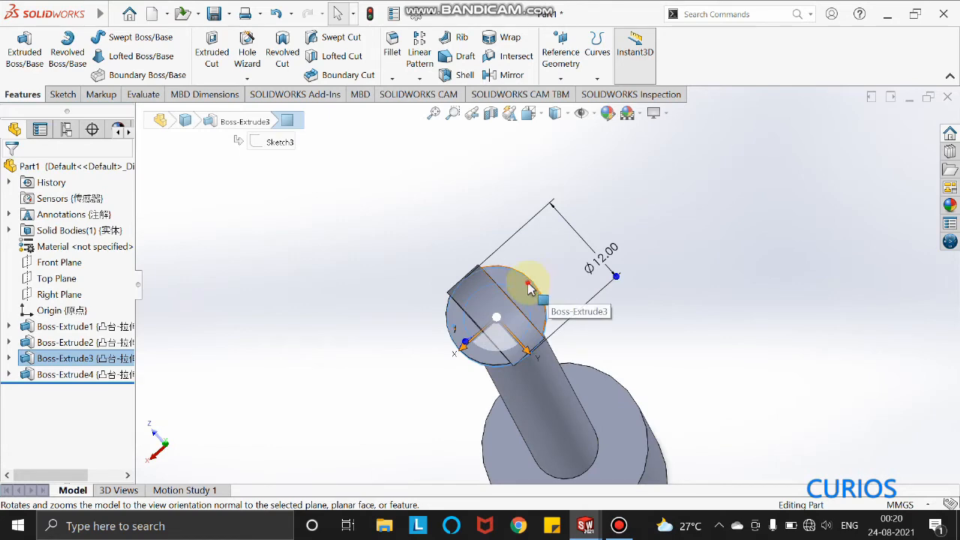
{"action": "left_click", "coordinate": [526, 276]}
{"action": "left_click", "coordinate": [644, 250]}
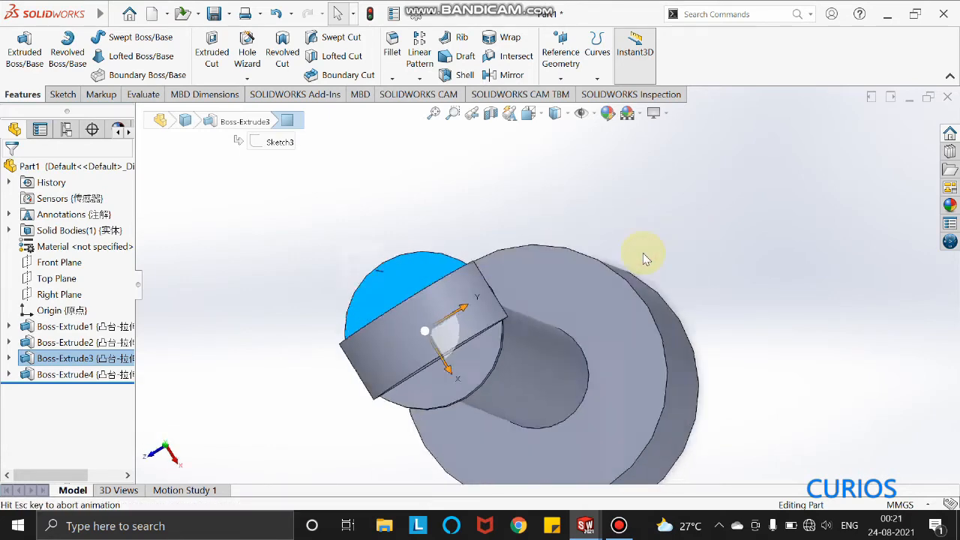
{"action": "left_click", "coordinate": [60, 94]}
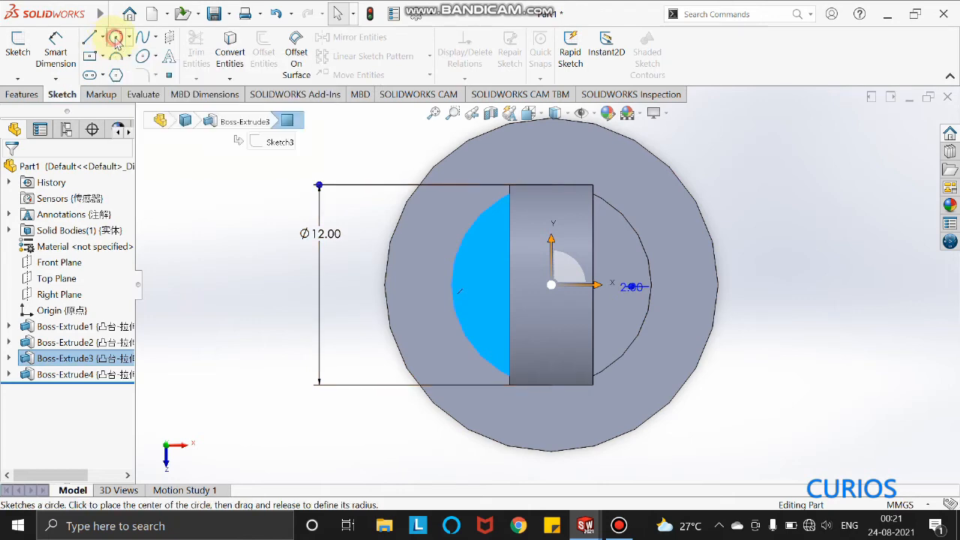
{"action": "left_click", "coordinate": [116, 39]}
Draw two concentric circles centred on the origin, with radii of about 5.6 mm and 8.4 mm.
{"action": "left_click", "coordinate": [549, 286]}
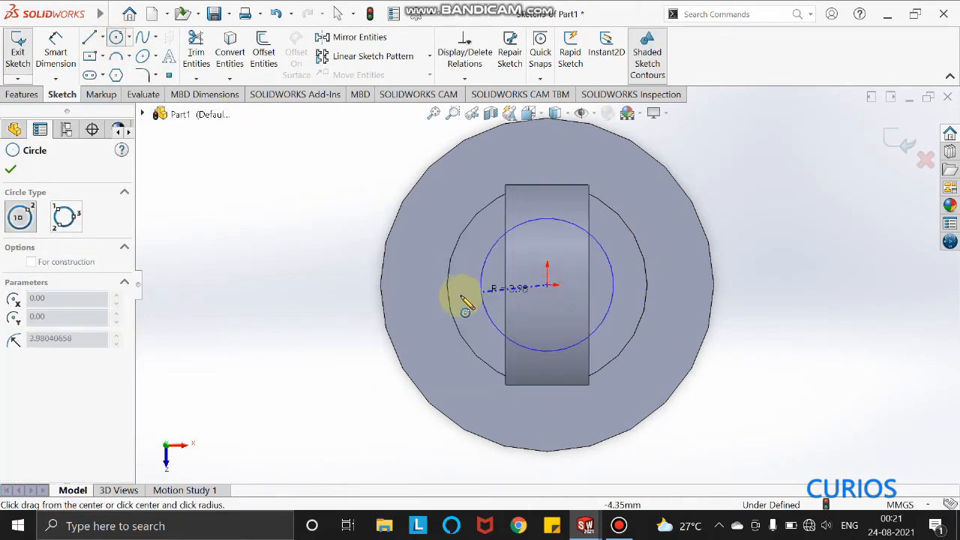
{"action": "left_click", "coordinate": [454, 297]}
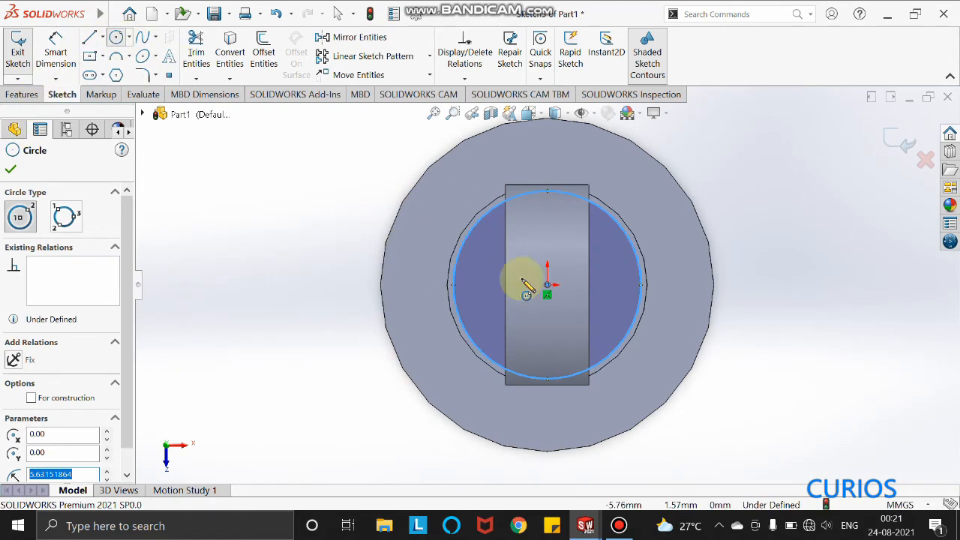
{"action": "left_click", "coordinate": [547, 285]}
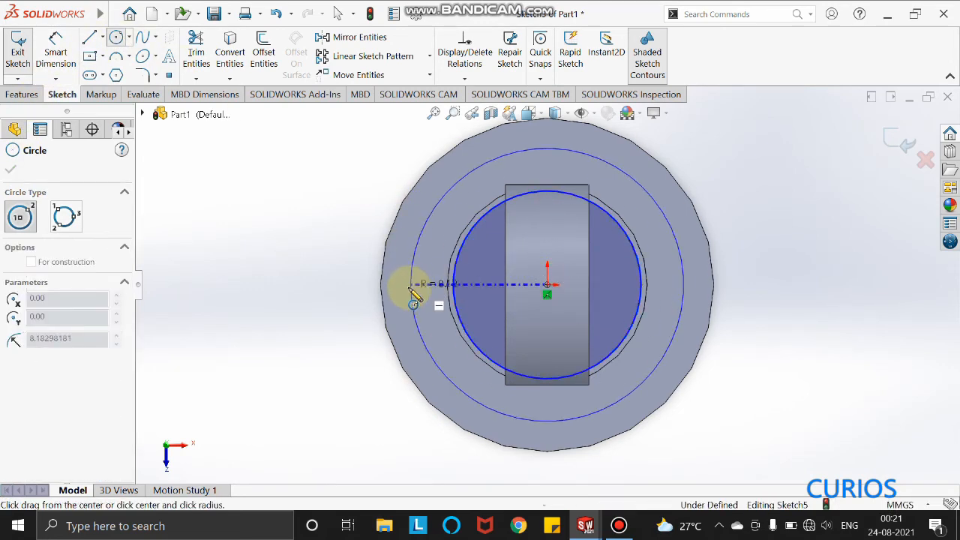
{"action": "left_click", "coordinate": [406, 286]}
{"action": "left_click", "coordinate": [13, 169]}
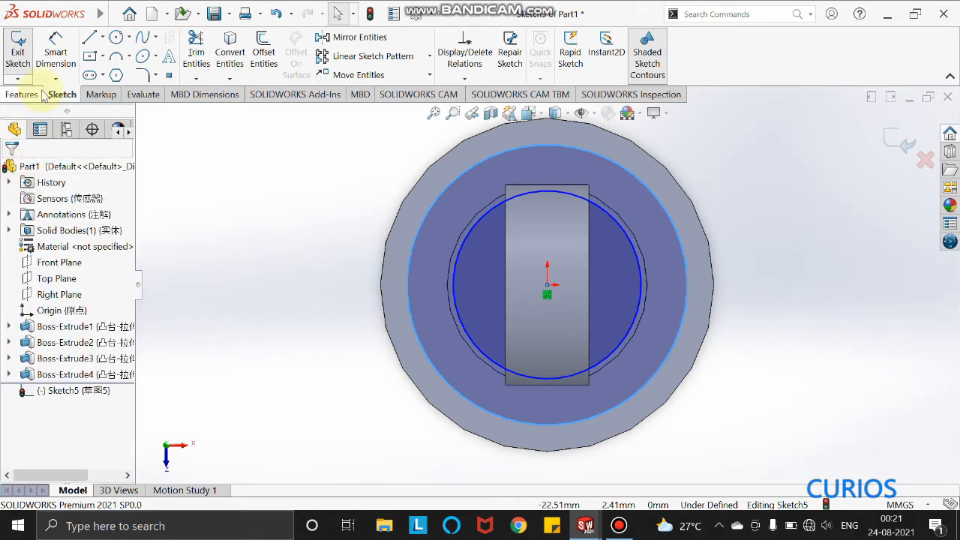
Dimension the inner circle's diameter as 12 mm.
{"action": "left_click", "coordinate": [56, 53]}
{"action": "left_click", "coordinate": [454, 306]}
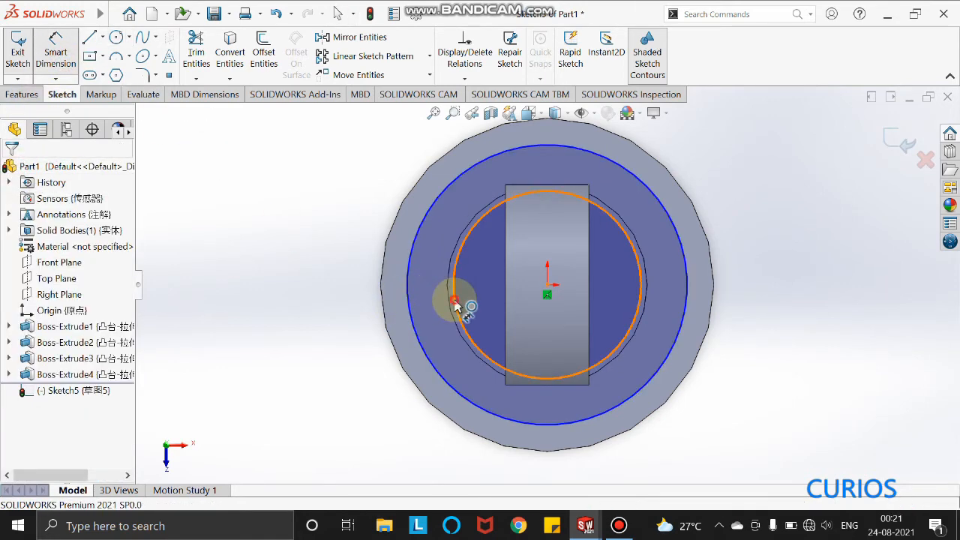
{"action": "left_click", "coordinate": [300, 319]}
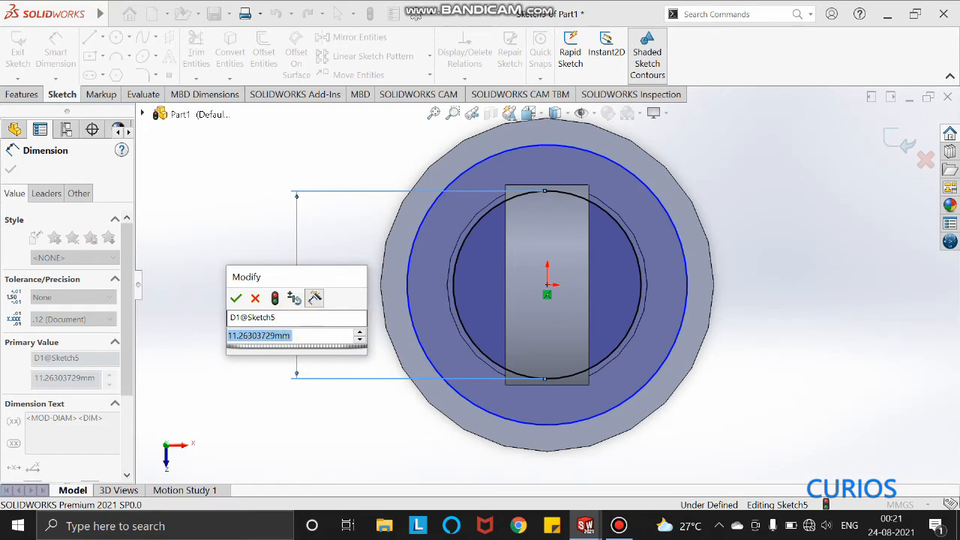
{"action": "type", "text": "12"}
{"action": "key", "text": "Return"}
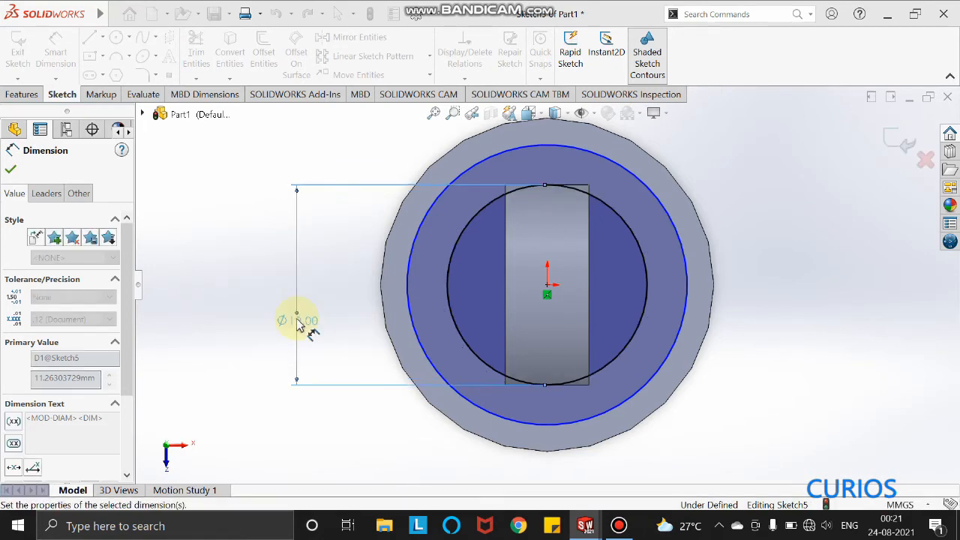
Dimension the outer circle's diameter as 16 mm.
{"action": "left_click", "coordinate": [463, 176]}
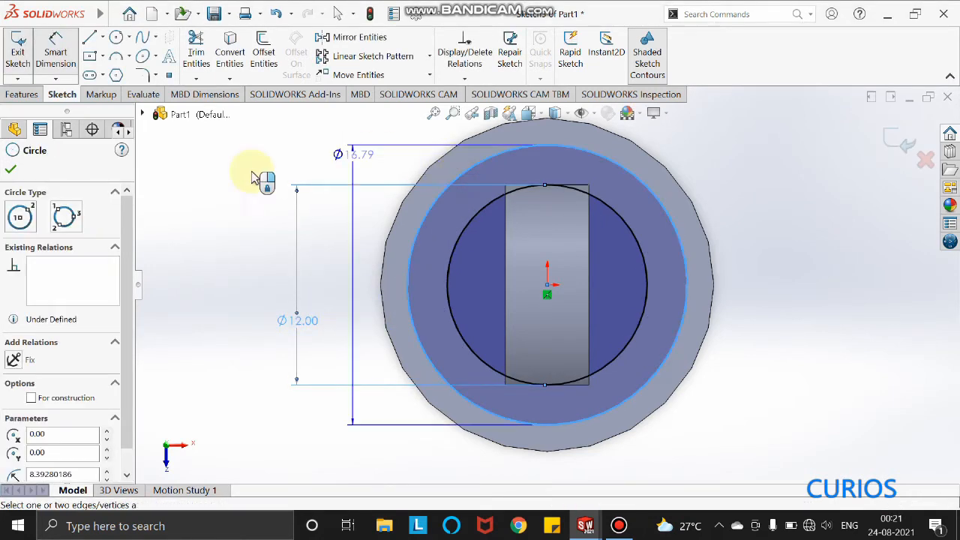
{"action": "left_click", "coordinate": [214, 204]}
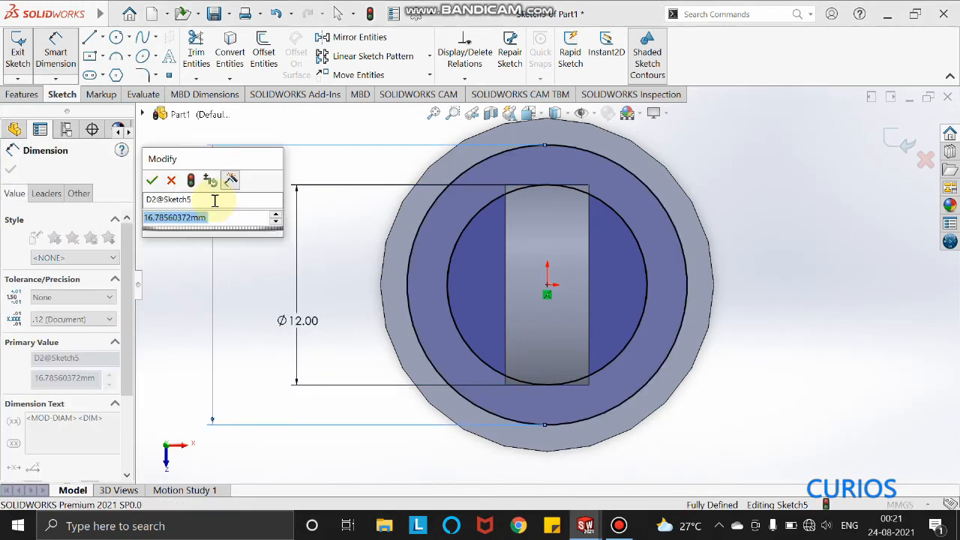
{"action": "type", "text": "16"}
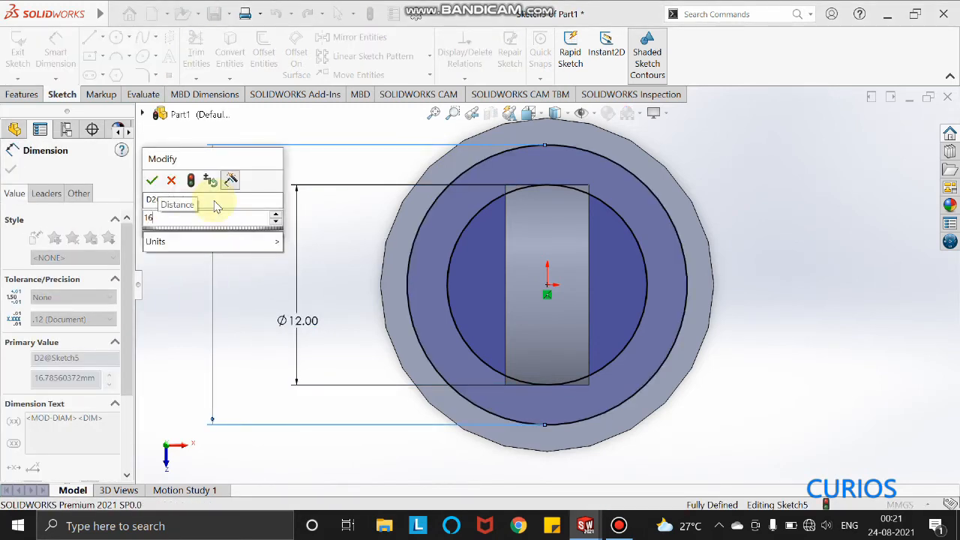
{"action": "key", "text": "Return"}
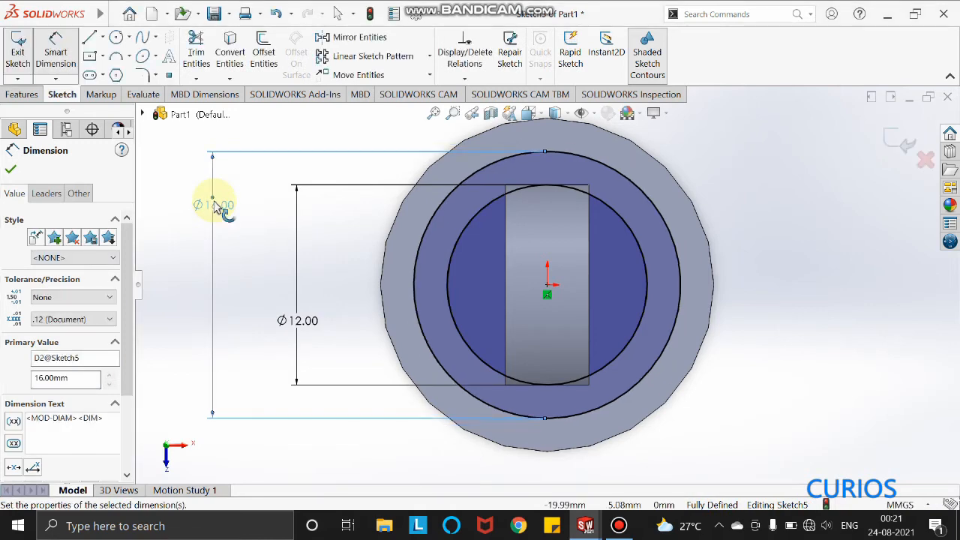
{"action": "left_click", "coordinate": [11, 171]}
Cut-extrude the ring sketch blind 5 mm toward the rod and 9 mm in the opposite direction past the lug.
{"action": "middle_click_drag", "start_coordinate": [708, 278], "coordinate": [537, 284]}
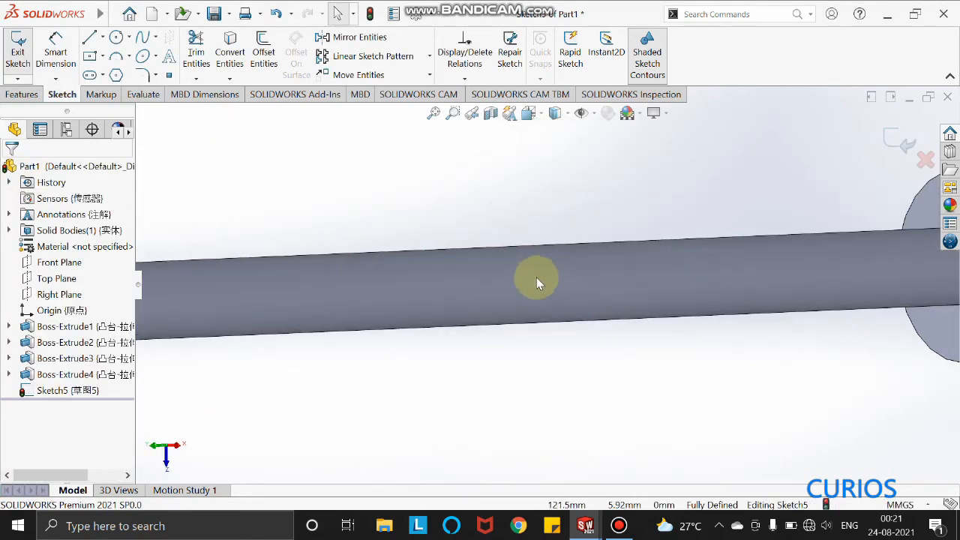
{"action": "scroll", "coordinate": [537, 279], "scroll_direction": "up", "scroll_amount": 5}
{"action": "scroll", "coordinate": [309, 279], "scroll_direction": "down", "scroll_amount": 5}
{"action": "middle_click_drag", "start_coordinate": [318, 287], "coordinate": [290, 299]}
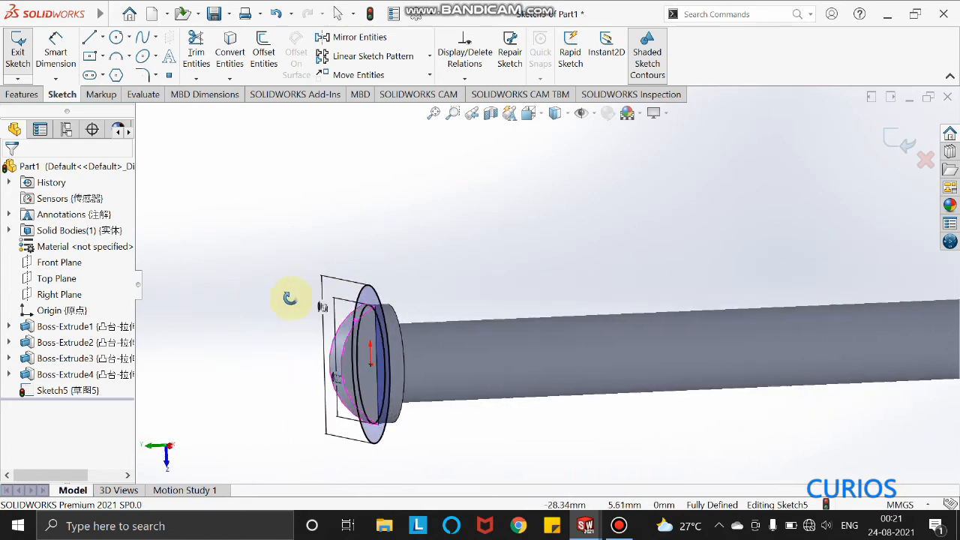
{"action": "left_click", "coordinate": [21, 94]}
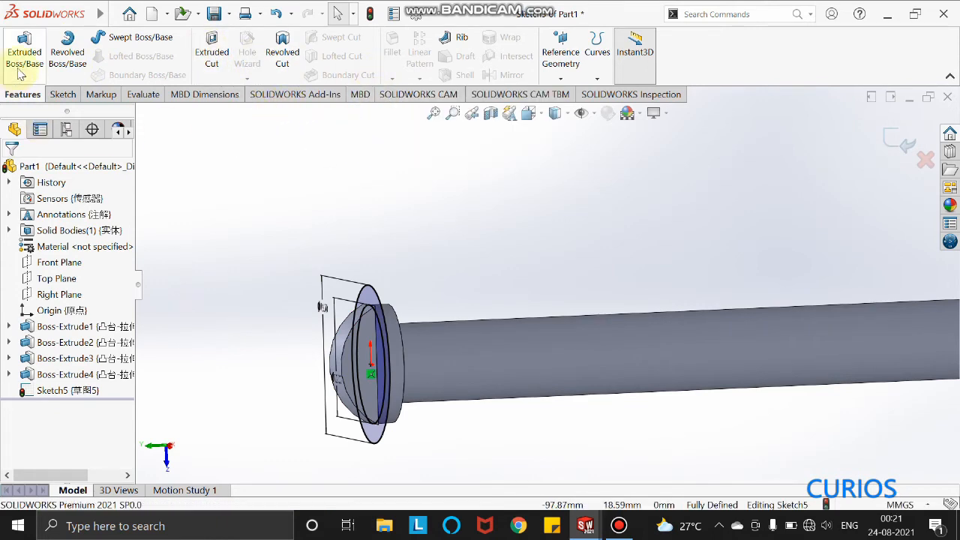
{"action": "left_click", "coordinate": [188, 159]}
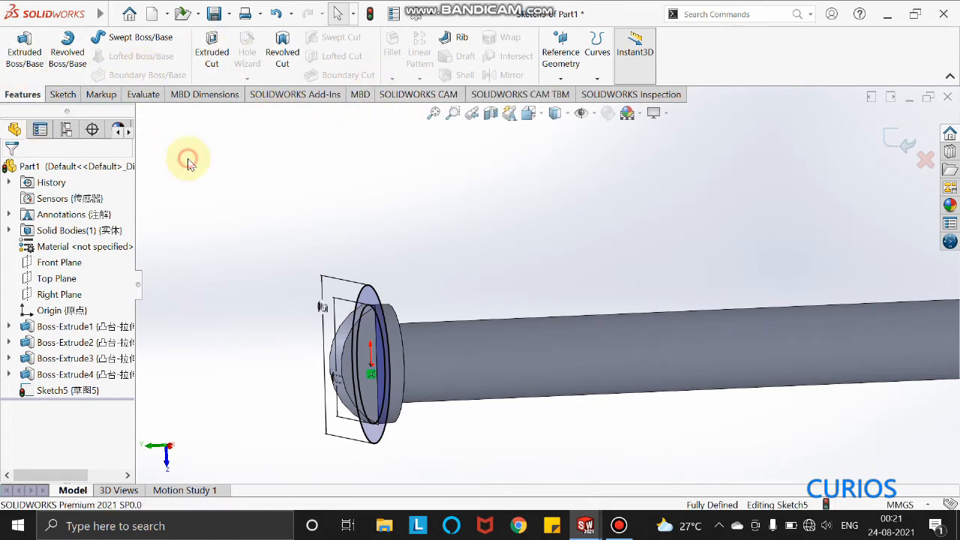
{"action": "left_click", "coordinate": [216, 61]}
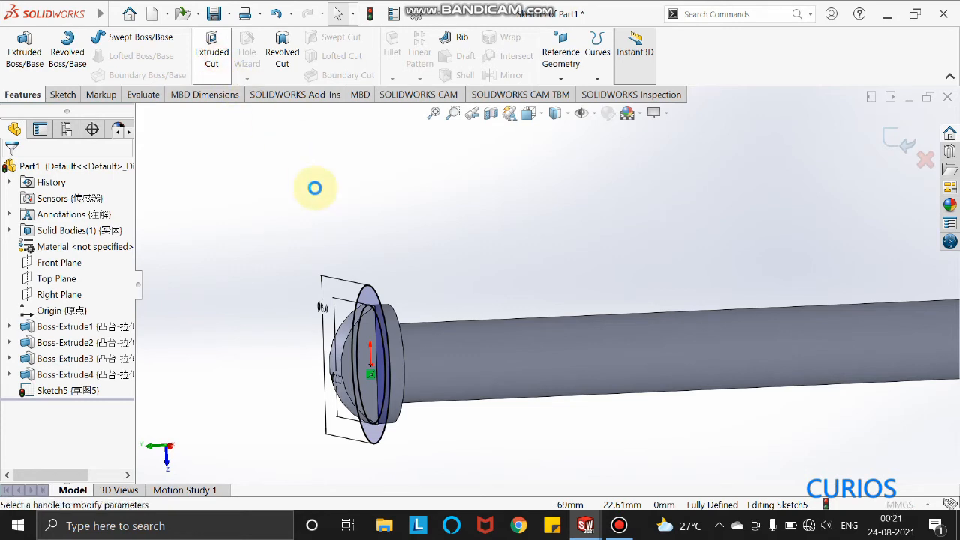
{"action": "middle_click_drag", "start_coordinate": [407, 265], "coordinate": [405, 273]}
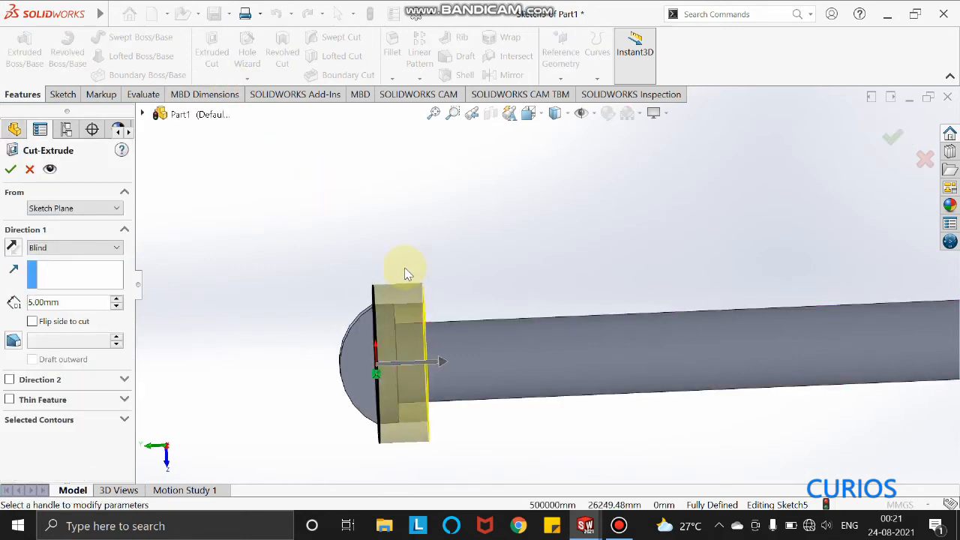
{"action": "left_click", "coordinate": [9, 381]}
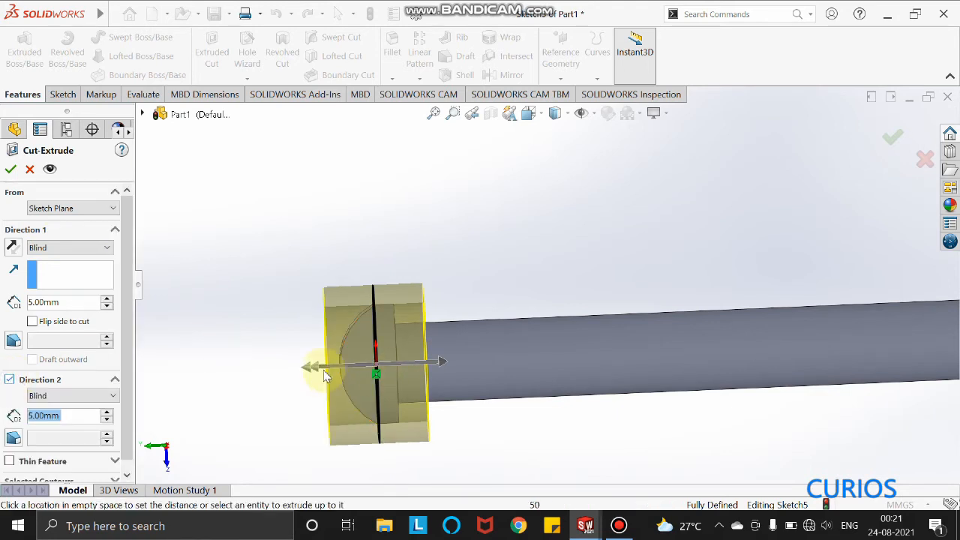
{"action": "left_click_drag", "start_coordinate": [311, 367], "coordinate": [271, 369]}
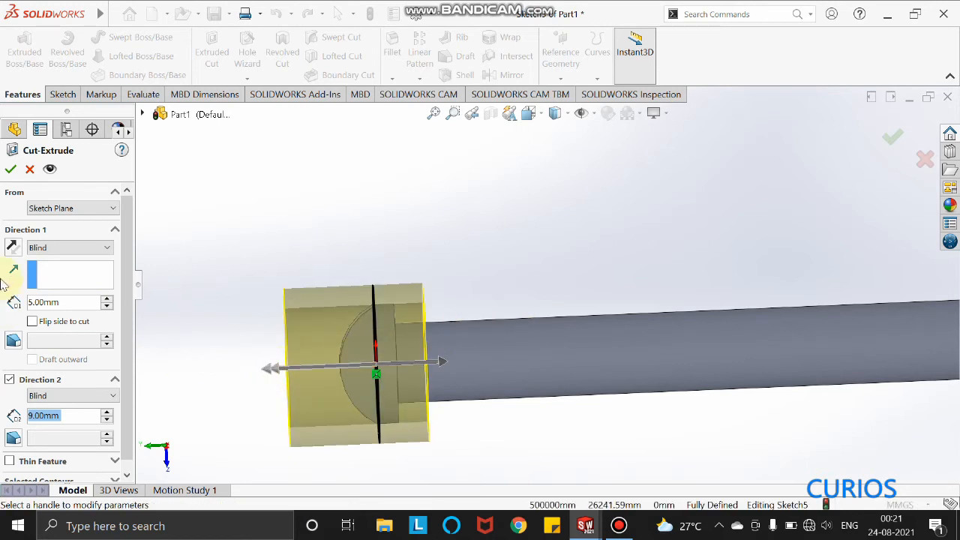
{"action": "left_click", "coordinate": [11, 171]}
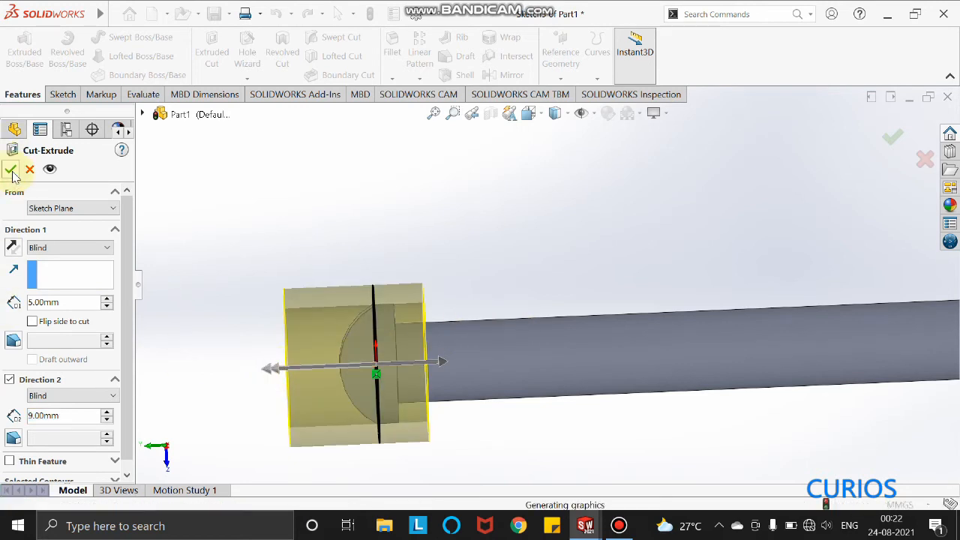
Fillet the circular edge of the 20 mm cylinder's free end with a 5 mm radius.
{"action": "middle_click_drag", "start_coordinate": [420, 280], "coordinate": [557, 290]}
{"action": "scroll", "coordinate": [572, 327], "scroll_direction": "up", "scroll_amount": 9}
{"action": "scroll", "coordinate": [608, 347], "scroll_direction": "up", "scroll_amount": 2}
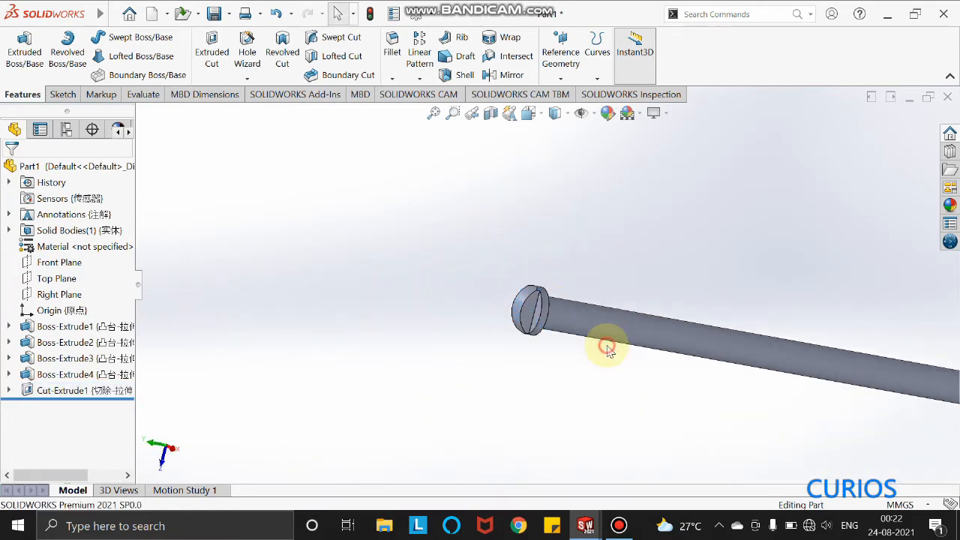
{"action": "scroll", "coordinate": [797, 325], "scroll_direction": "up", "scroll_amount": 3}
{"action": "scroll", "coordinate": [747, 347], "scroll_direction": "down", "scroll_amount": 4}
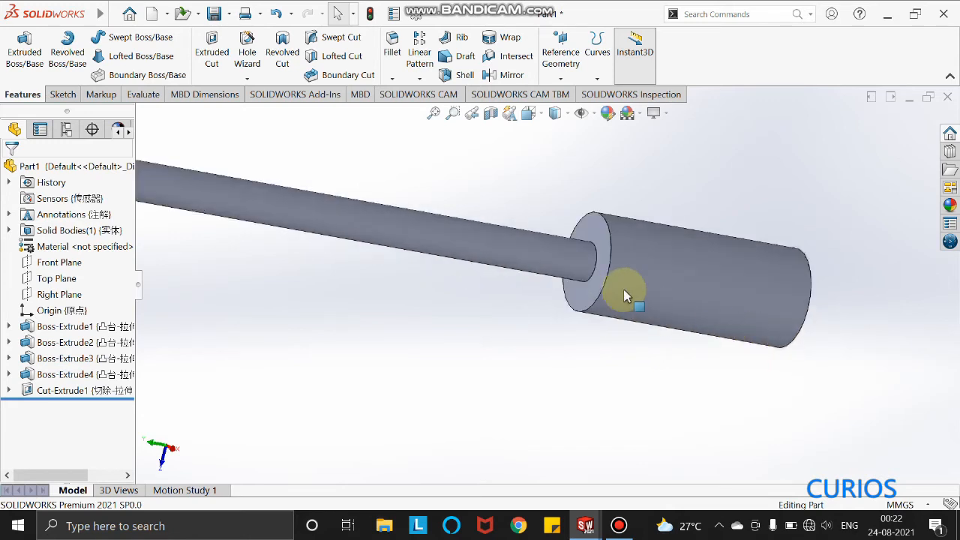
{"action": "scroll", "coordinate": [661, 285], "scroll_direction": "up", "scroll_amount": 2}
{"action": "scroll", "coordinate": [671, 282], "scroll_direction": "up", "scroll_amount": 1}
{"action": "scroll", "coordinate": [675, 290], "scroll_direction": "down", "scroll_amount": 4}
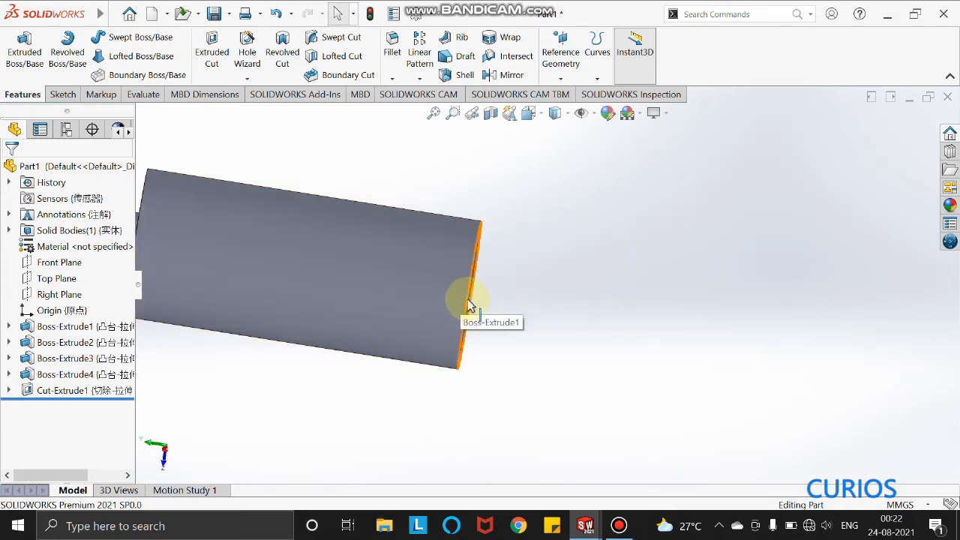
{"action": "scroll", "coordinate": [448, 298], "scroll_direction": "down", "scroll_amount": 1}
{"action": "middle_click_drag", "start_coordinate": [449, 296], "coordinate": [477, 299]}
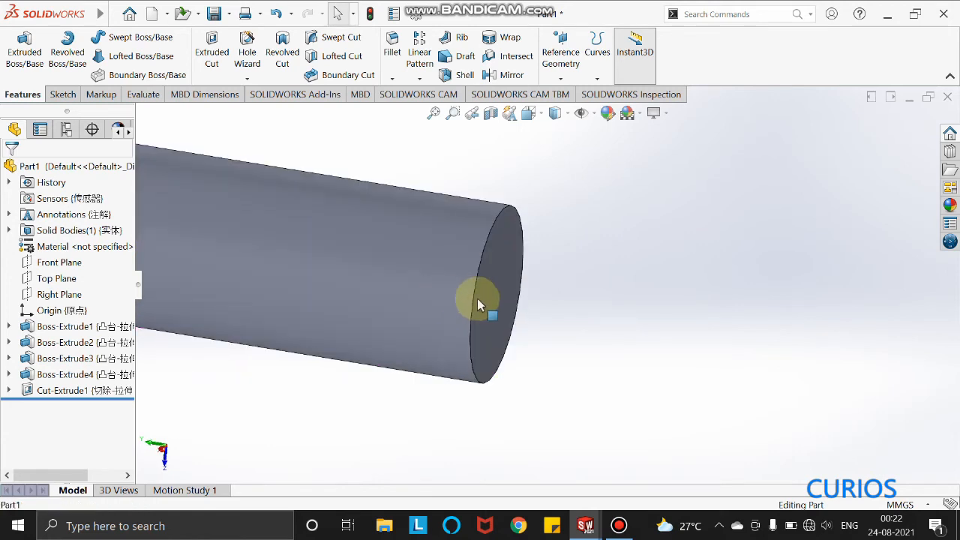
{"action": "left_click", "coordinate": [473, 297]}
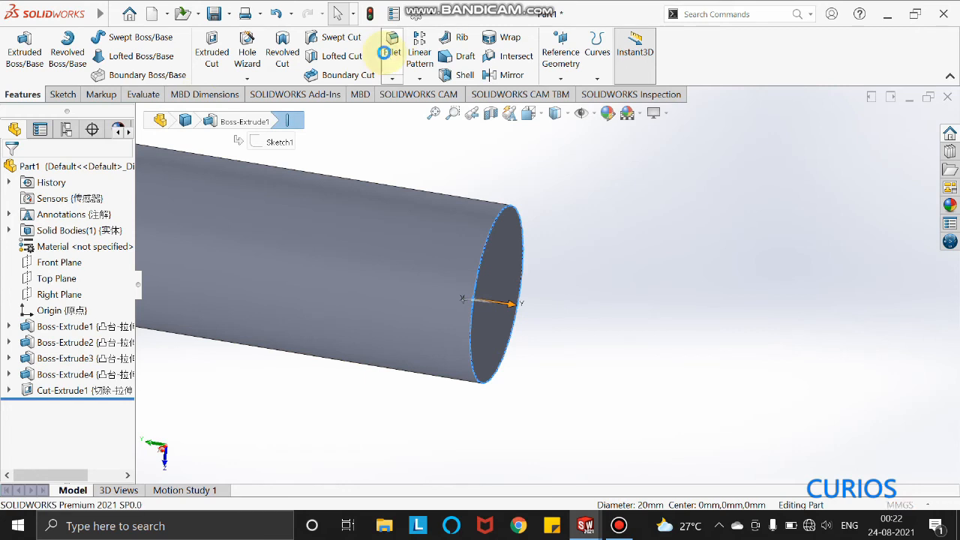
{"action": "left_click", "coordinate": [390, 52]}
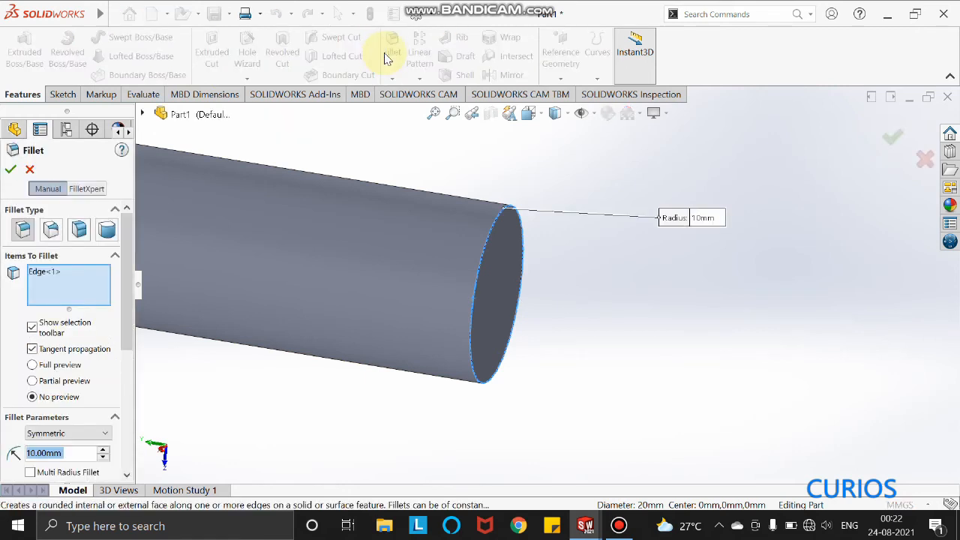
{"action": "left_click", "coordinate": [79, 450]}
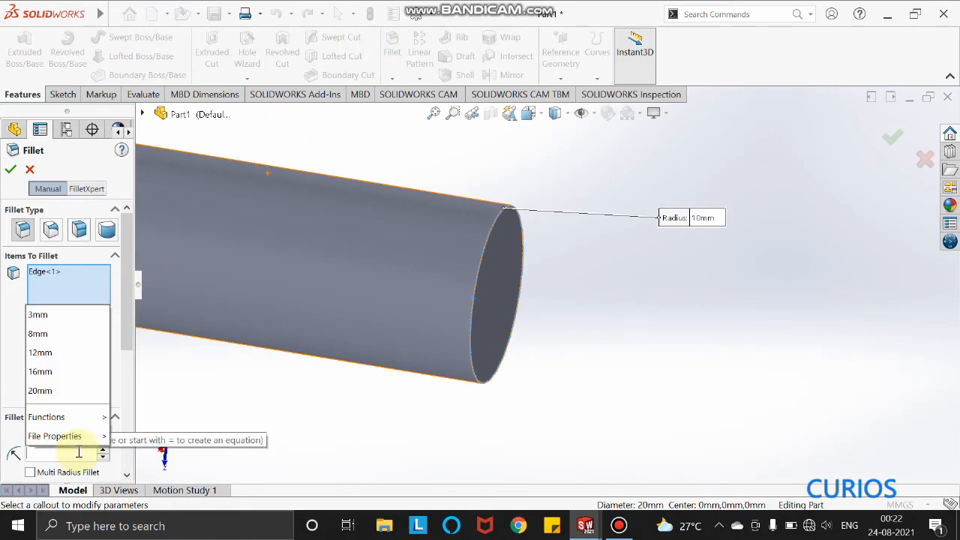
{"action": "type", "text": "5.00mm"}
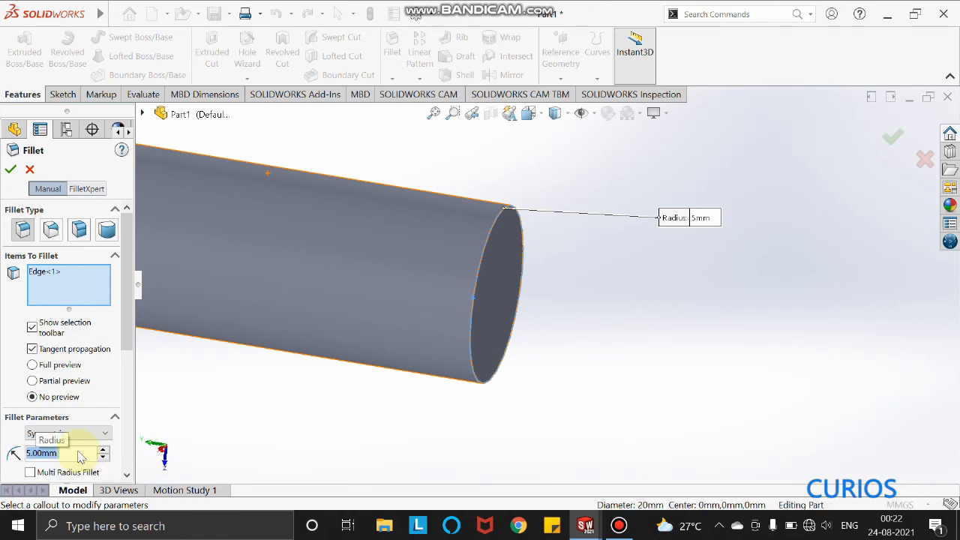
{"action": "left_click", "coordinate": [11, 168]}
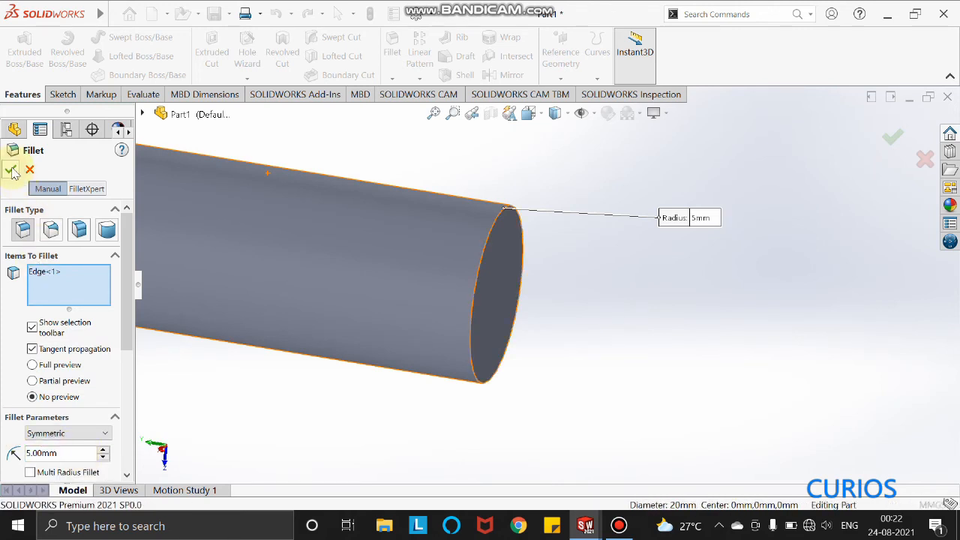
Fillet the edge where the 8 mm rod meets the cylinder's end face with a 10 mm radius.
{"action": "scroll", "coordinate": [402, 245], "scroll_direction": "up", "scroll_amount": 4}
{"action": "scroll", "coordinate": [404, 246], "scroll_direction": "down", "scroll_amount": 6}
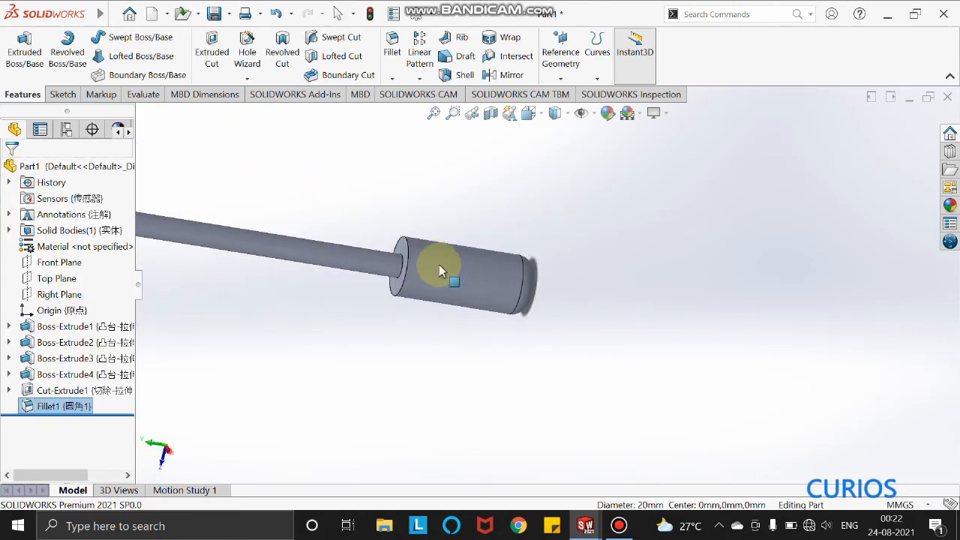
{"action": "scroll", "coordinate": [499, 272], "scroll_direction": "down", "scroll_amount": 5}
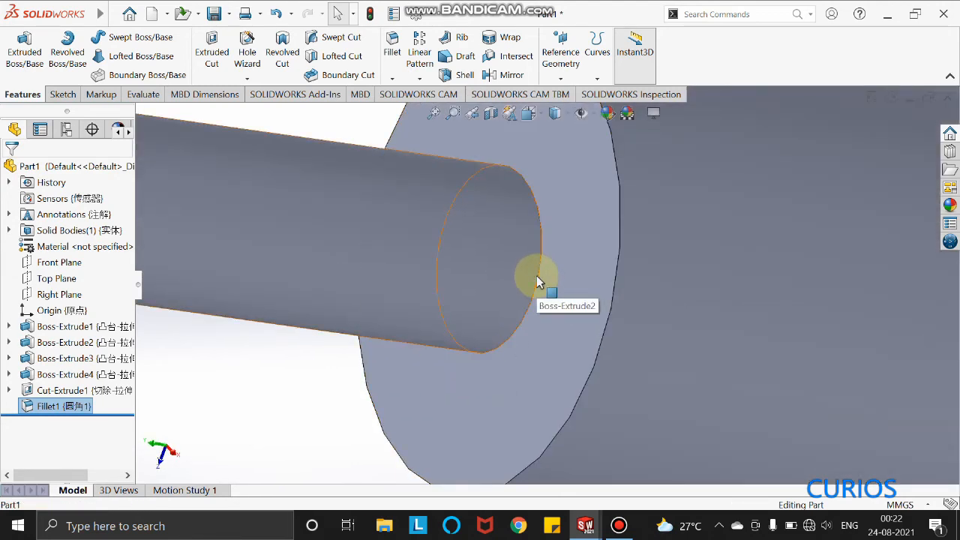
{"action": "left_click", "coordinate": [537, 278]}
{"action": "left_click", "coordinate": [389, 57]}
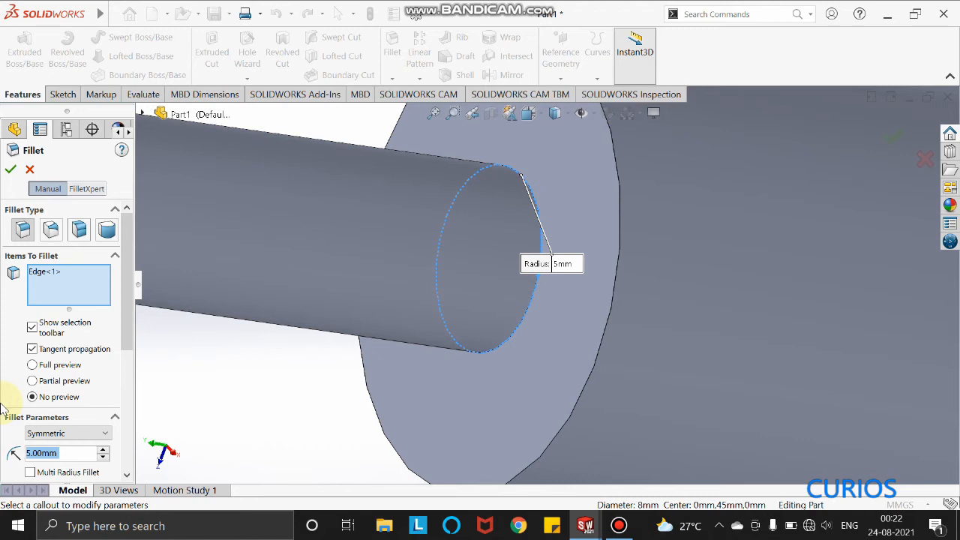
{"action": "key", "text": "BackSpace"}
{"action": "type", "text": "10"}
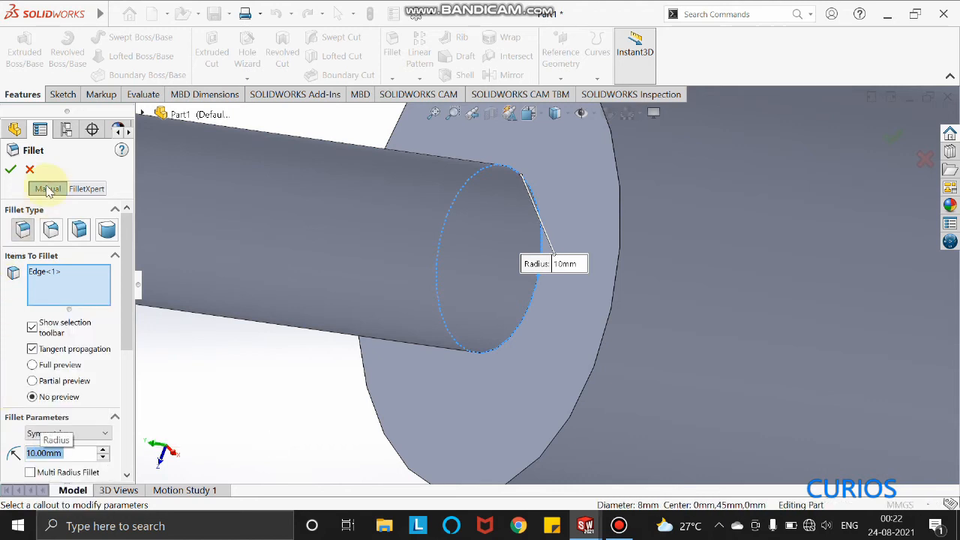
{"action": "left_click", "coordinate": [11, 171]}
{"action": "scroll", "coordinate": [313, 266], "scroll_direction": "up", "scroll_amount": 5}
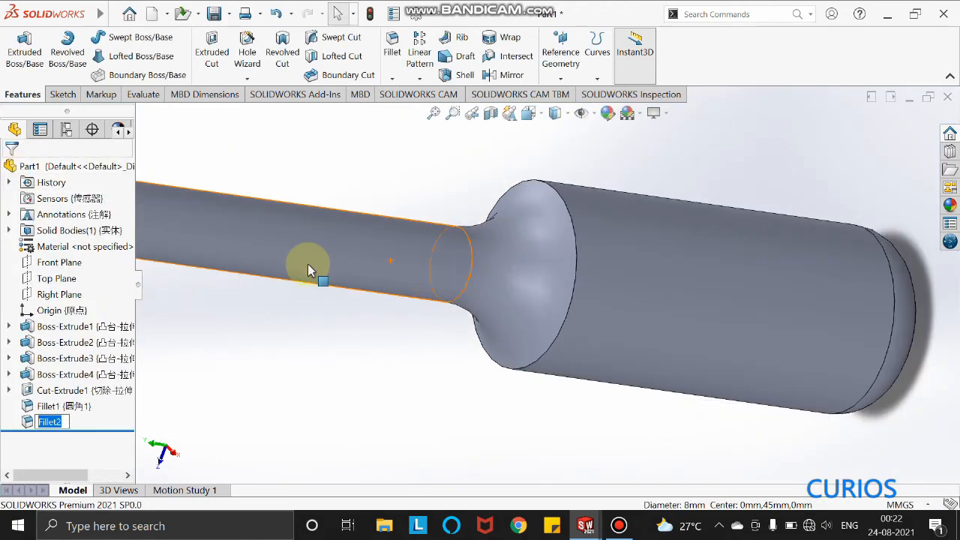
Enable the PhotoView 360 add-in and bring up its rendering tools.
{"action": "middle_click_drag", "start_coordinate": [412, 295], "coordinate": [471, 239]}
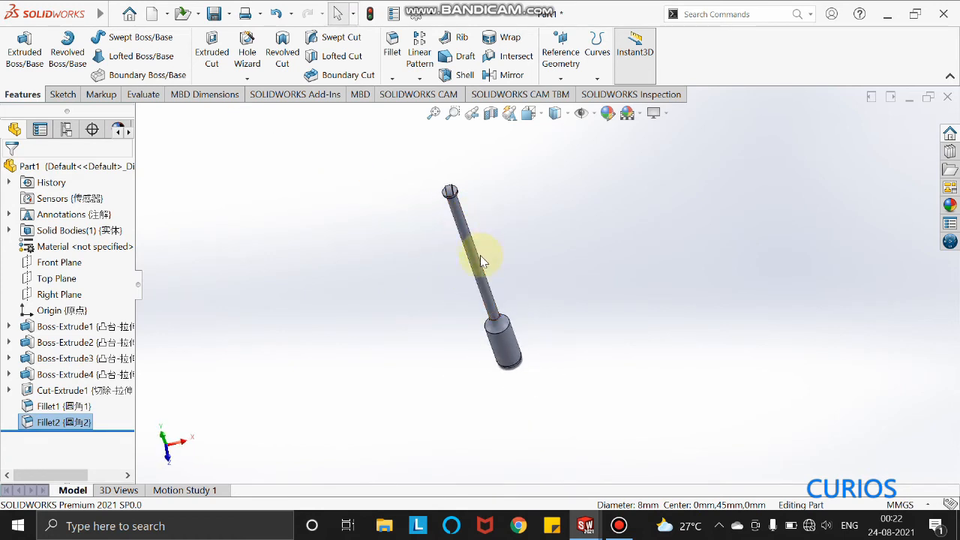
{"action": "middle_click_drag", "start_coordinate": [474, 254], "coordinate": [511, 180]}
{"action": "left_click", "coordinate": [950, 205]}
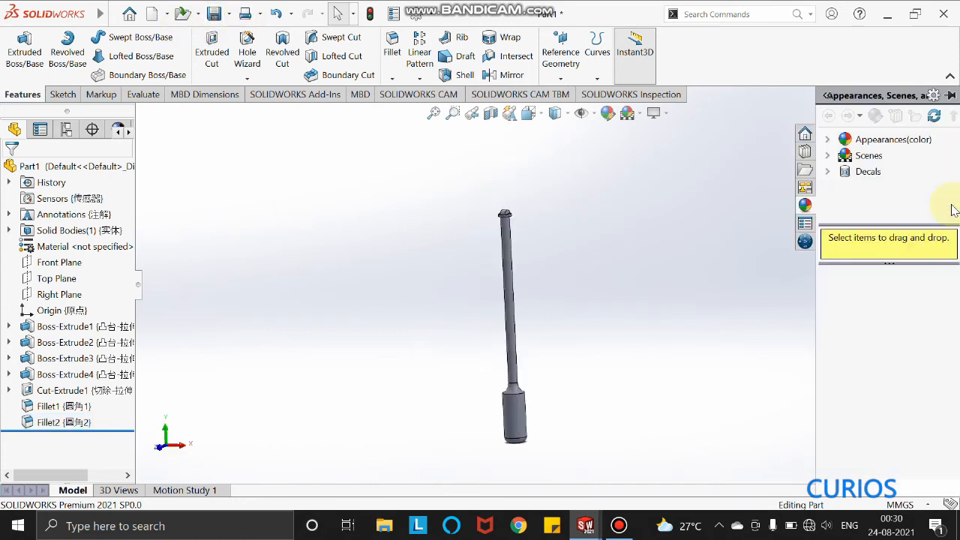
{"action": "left_click", "coordinate": [253, 100]}
{"action": "left_click", "coordinate": [92, 60]}
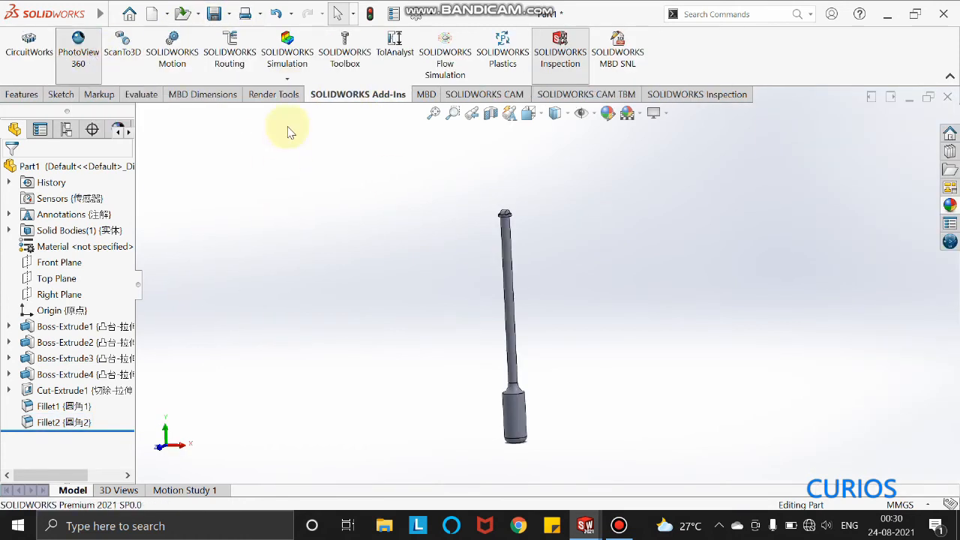
{"action": "left_click", "coordinate": [276, 95]}
Apply a steel appearance from the metal appearance library to the whole part.
{"action": "left_click", "coordinate": [950, 205]}
{"action": "left_click", "coordinate": [828, 139]}
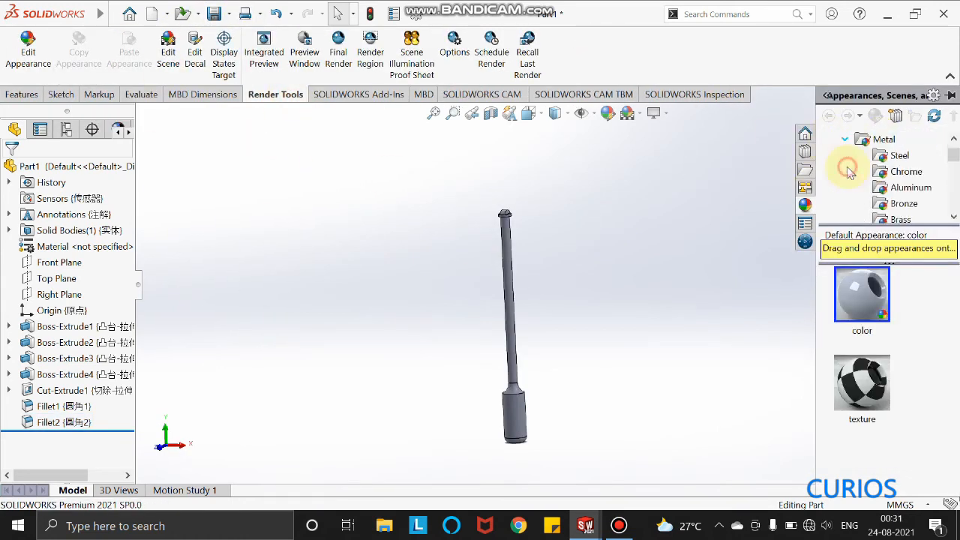
{"action": "left_click", "coordinate": [899, 154]}
{"action": "left_click_drag", "start_coordinate": [862, 296], "coordinate": [550, 342]}
{"action": "left_click", "coordinate": [550, 340]}
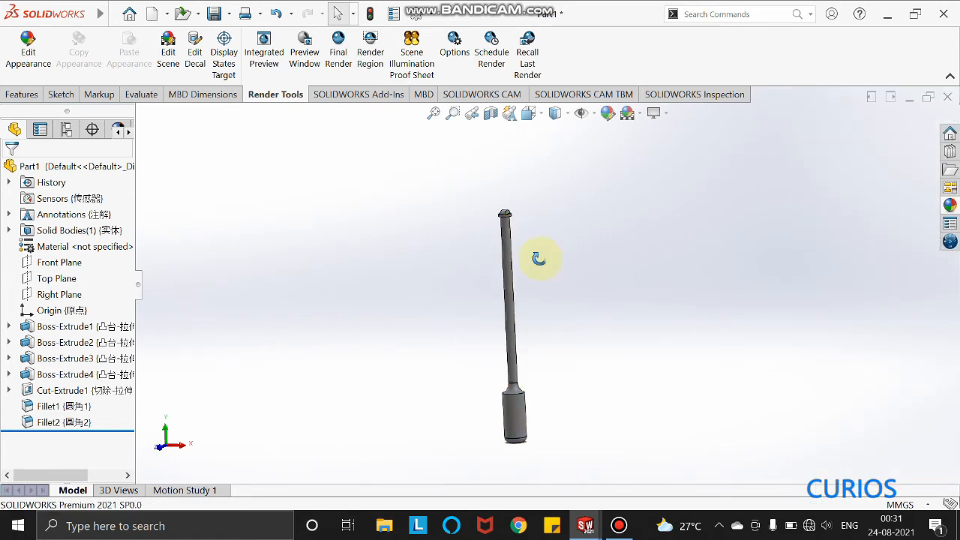
Examine the part's shape and steel appearance in the front and top standard views and from an angle.
{"action": "mouse_move", "coordinate": [538, 257]}
{"action": "middle_mouse_down"}
{"action": "mouse_move", "coordinate": [518, 291]}
{"action": "mouse_move", "coordinate": [536, 253]}
{"action": "middle_mouse_up"}
{"action": "left_click", "coordinate": [540, 115]}
{"action": "left_click", "coordinate": [551, 173]}
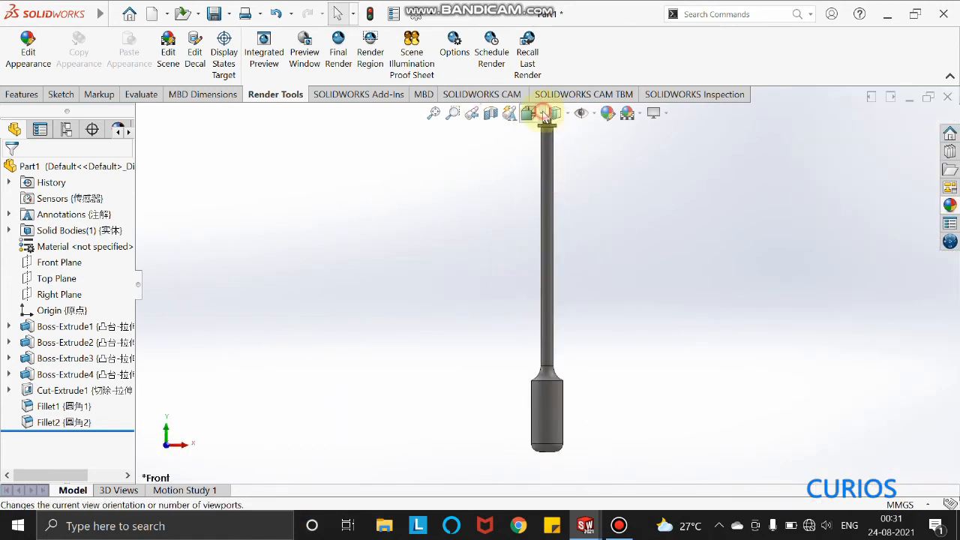
{"action": "left_click", "coordinate": [540, 114]}
{"action": "left_click", "coordinate": [570, 173]}
{"action": "left_click", "coordinate": [540, 114]}
{"action": "left_click", "coordinate": [550, 156]}
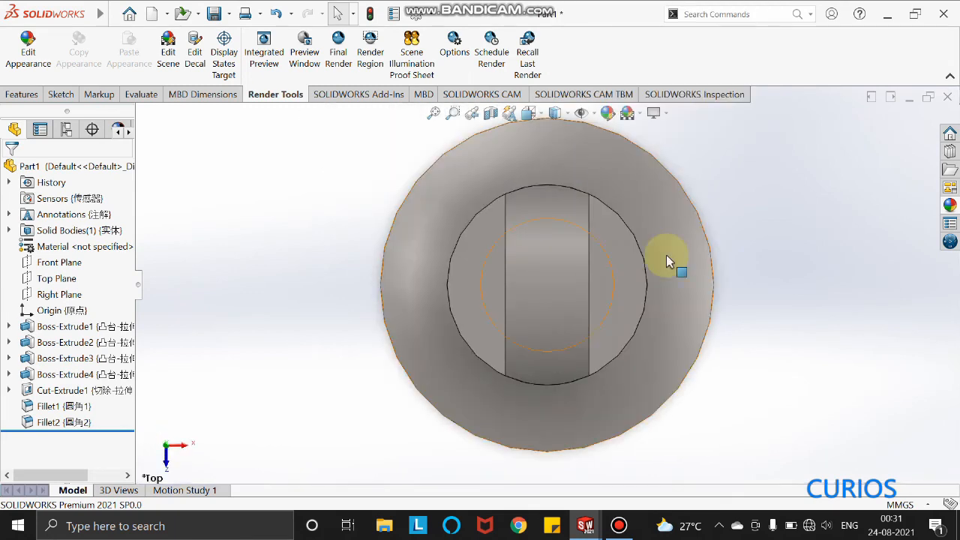
{"action": "middle_click_drag", "start_coordinate": [666, 258], "coordinate": [641, 288]}
{"action": "scroll", "coordinate": [641, 288], "scroll_direction": "up", "scroll_amount": 6}
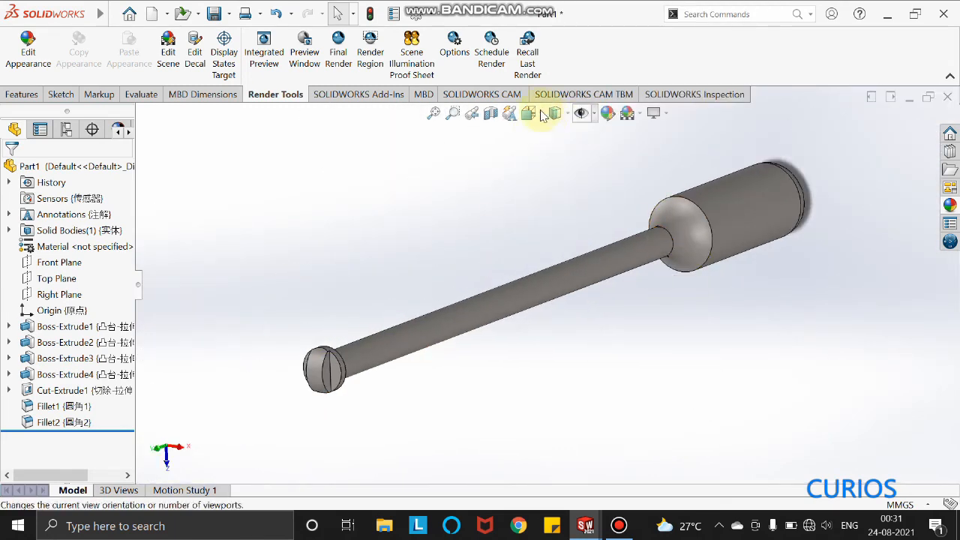
Start an integrated render preview of the angled part without camera or perspective, and produce its final render.
{"action": "left_click", "coordinate": [540, 114]}
{"action": "left_click", "coordinate": [612, 153]}
{"action": "key", "text": "Right"}
{"action": "key", "text": "Right"}
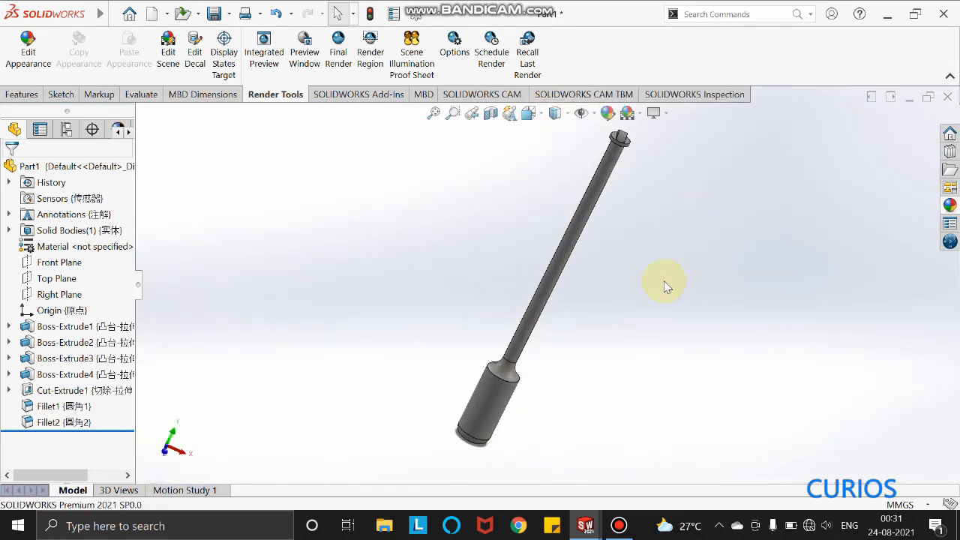
{"action": "key", "text": "z"}
{"action": "left_click", "coordinate": [264, 52]}
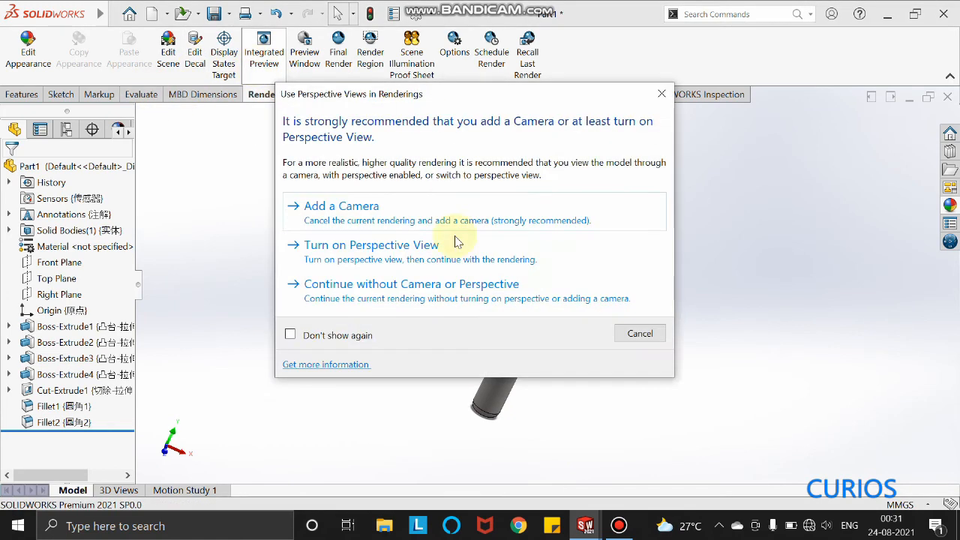
{"action": "left_click", "coordinate": [434, 281]}
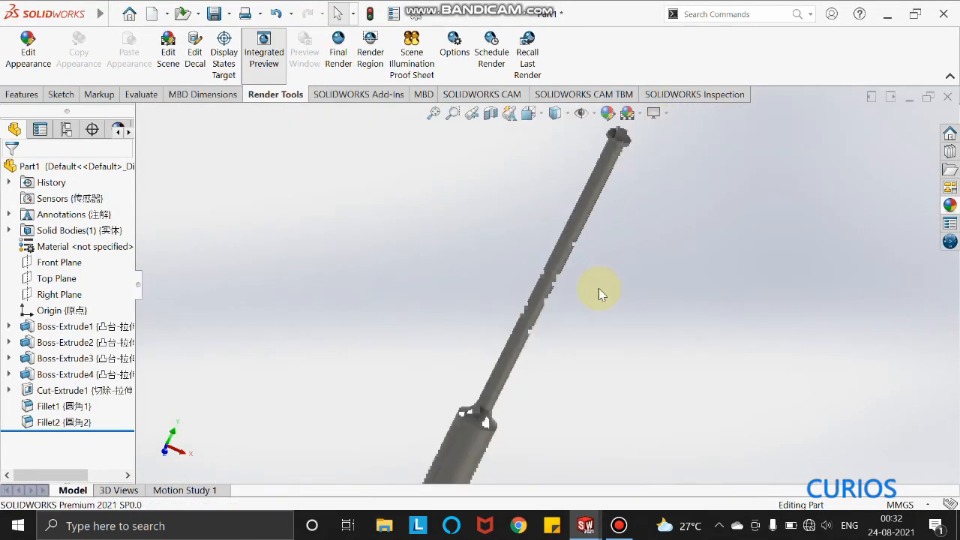
{"action": "left_click", "coordinate": [337, 41]}
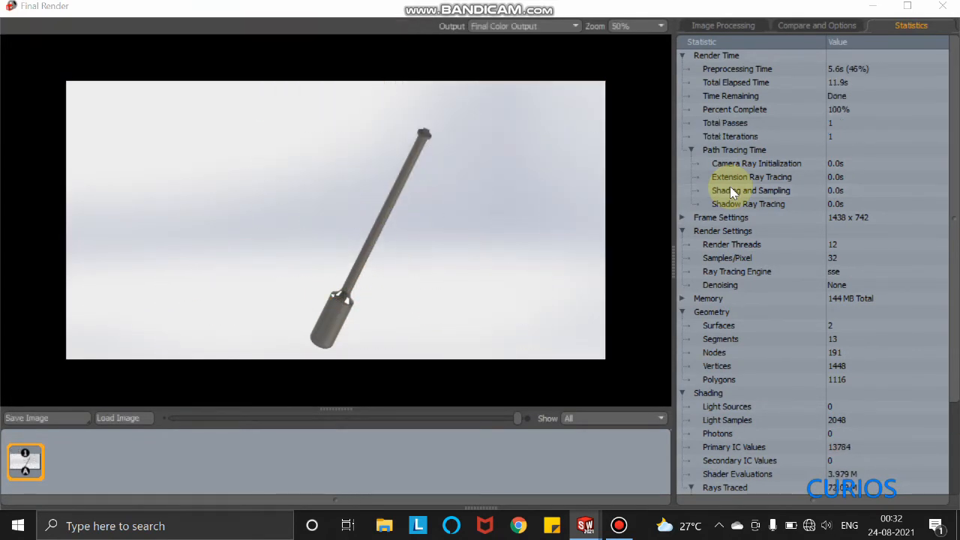
Save the final render as an image file named wd and return to the part model.
{"action": "left_click", "coordinate": [64, 422]}
{"action": "type", "text": "wd"}
{"action": "left_click", "coordinate": [353, 351]}
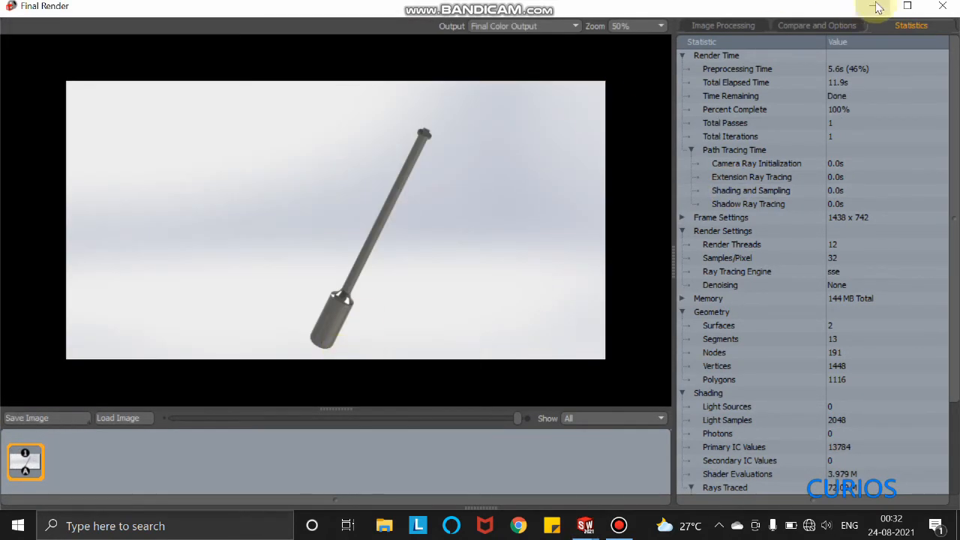
{"action": "left_click", "coordinate": [874, 6]}
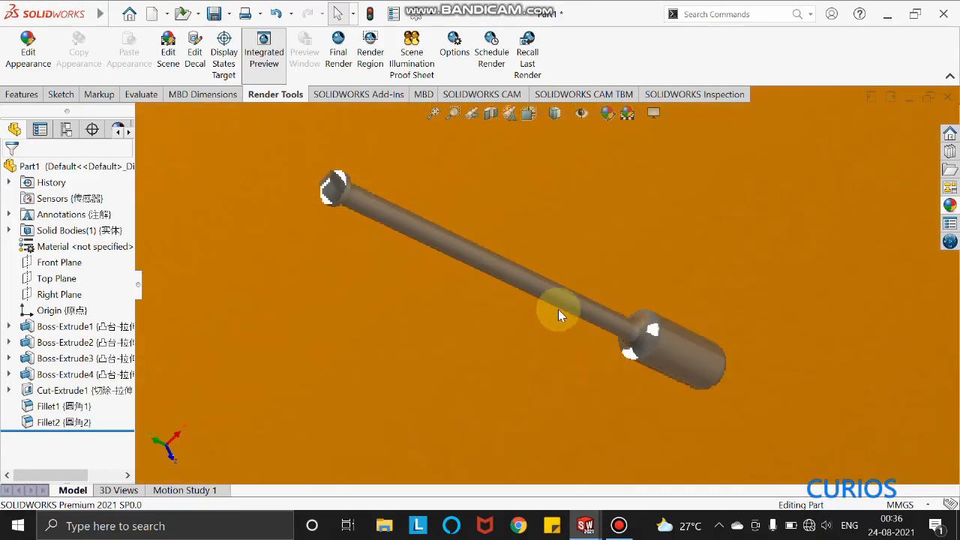
Set the image format in the PhotoView 360 options to JPEG and accept the options.
{"action": "scroll", "coordinate": [558, 309], "scroll_direction": "down", "scroll_amount": 2}
{"action": "scroll", "coordinate": [653, 321], "scroll_direction": "up", "scroll_amount": 2}
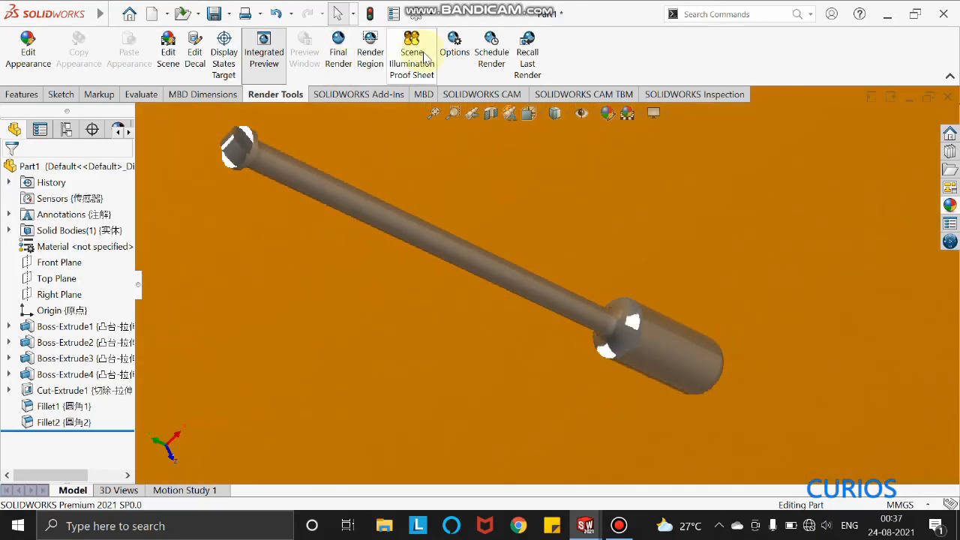
{"action": "left_click", "coordinate": [454, 47]}
{"action": "scroll", "coordinate": [42, 268], "scroll_direction": "down", "scroll_amount": 10}
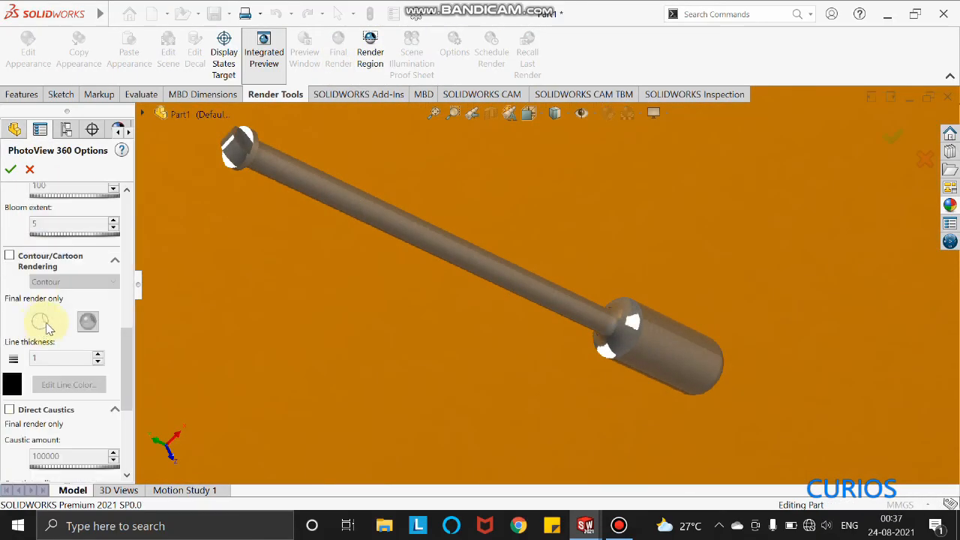
{"action": "scroll", "coordinate": [45, 323], "scroll_direction": "up", "scroll_amount": 10}
{"action": "left_click", "coordinate": [99, 318]}
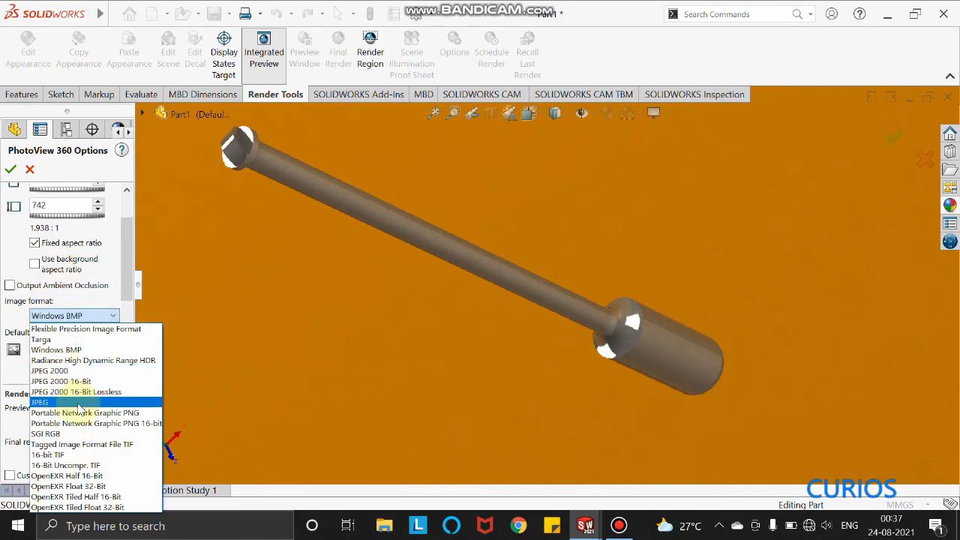
{"action": "left_click", "coordinate": [79, 403]}
{"action": "scroll", "coordinate": [100, 255], "scroll_direction": "up", "scroll_amount": 3}
{"action": "left_click", "coordinate": [10, 169]}
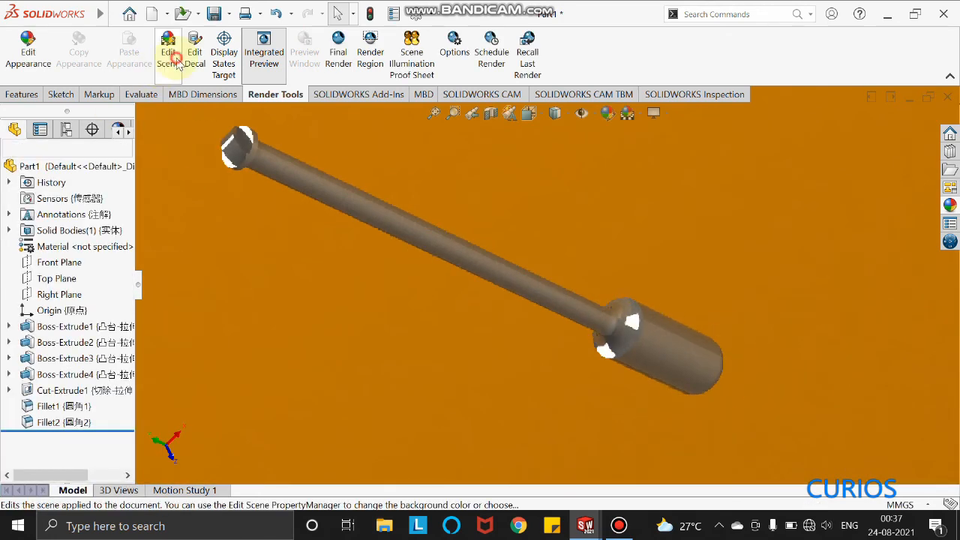
Edit the scene by offsetting its floor away from the cylinder's end and turning off floor shadows.
{"action": "left_click", "coordinate": [168, 52]}
{"action": "scroll", "coordinate": [629, 377], "scroll_direction": "up", "scroll_amount": 3}
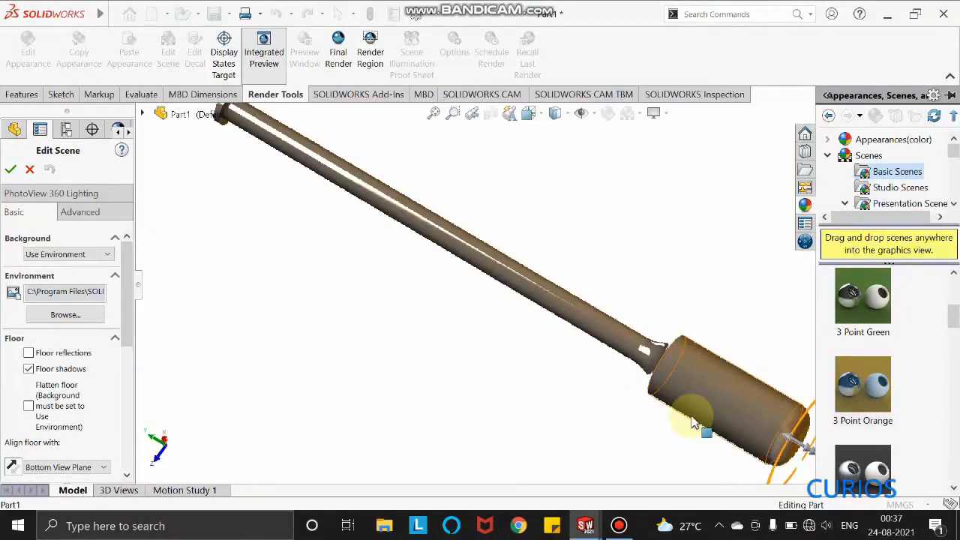
{"action": "left_click_drag", "start_coordinate": [687, 384], "coordinate": [668, 351]}
{"action": "middle_click_drag", "start_coordinate": [667, 351], "coordinate": [562, 332]}
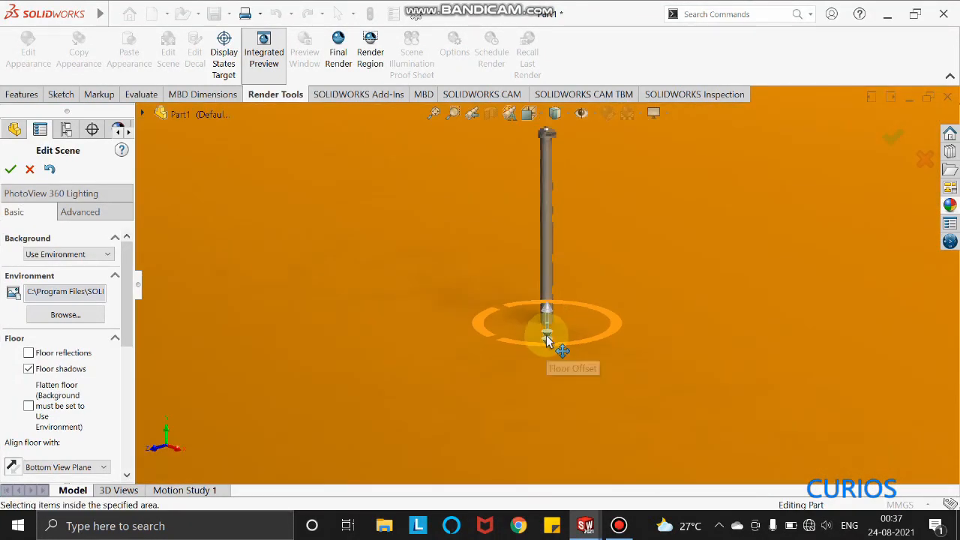
{"action": "left_click_drag", "start_coordinate": [547, 337], "coordinate": [548, 430]}
{"action": "middle_click_drag", "start_coordinate": [607, 382], "coordinate": [616, 405]}
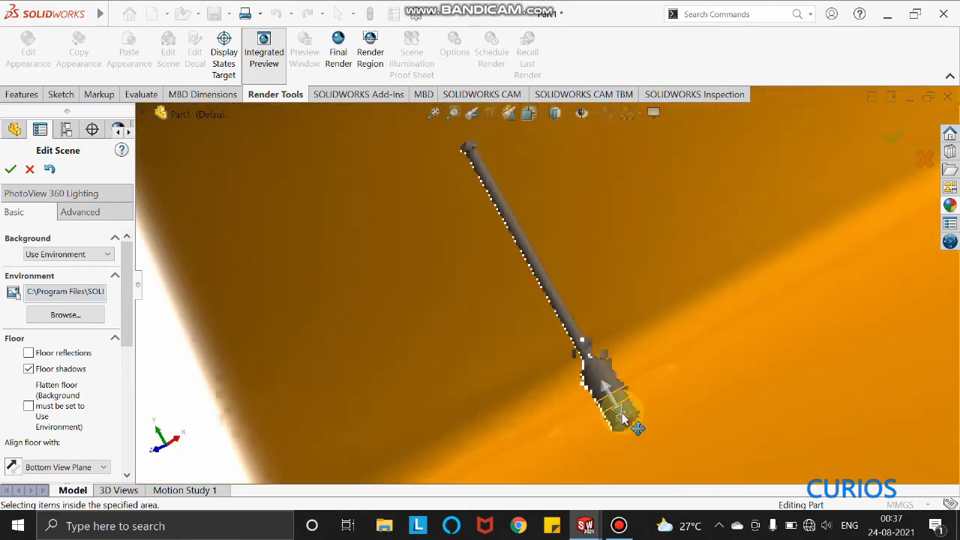
{"action": "left_click_drag", "start_coordinate": [623, 420], "coordinate": [650, 465]}
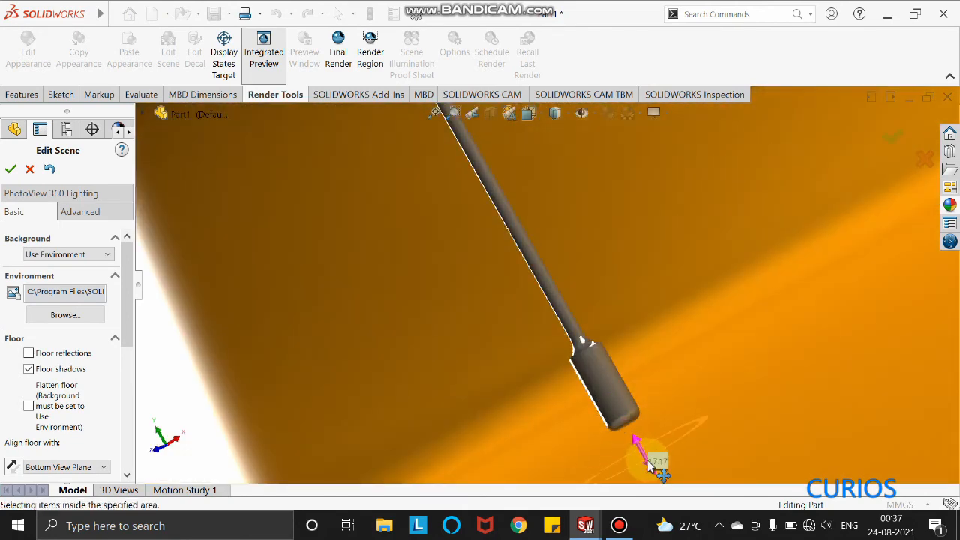
{"action": "middle_click_drag", "start_coordinate": [686, 408], "coordinate": [671, 360]}
{"action": "scroll", "coordinate": [611, 247], "scroll_direction": "down", "scroll_amount": 3}
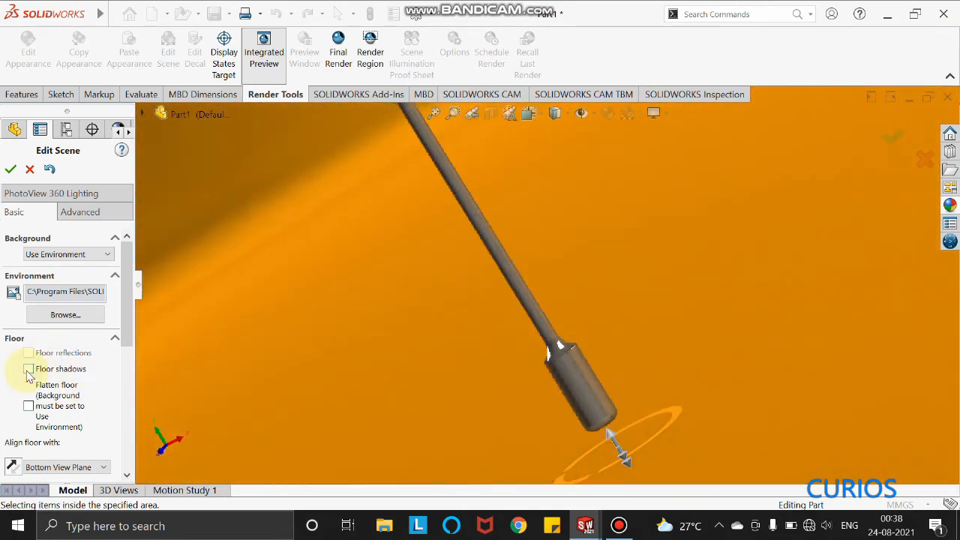
{"action": "left_click_drag", "start_coordinate": [128, 329], "coordinate": [128, 478]}
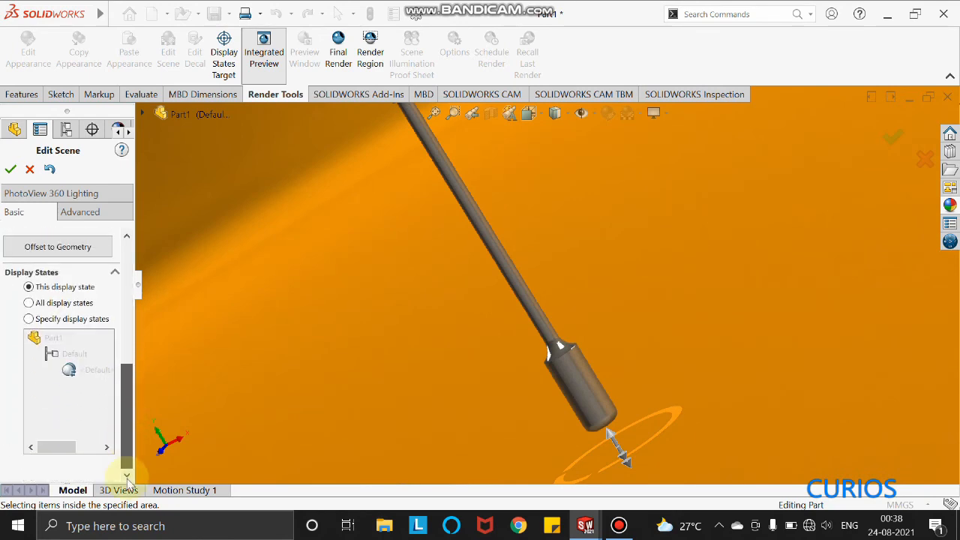
Turn on accurate environment lighting in the scene's PhotoView 360 lighting settings and accept the scene edits.
{"action": "left_click", "coordinate": [99, 213]}
{"action": "left_click", "coordinate": [32, 193]}
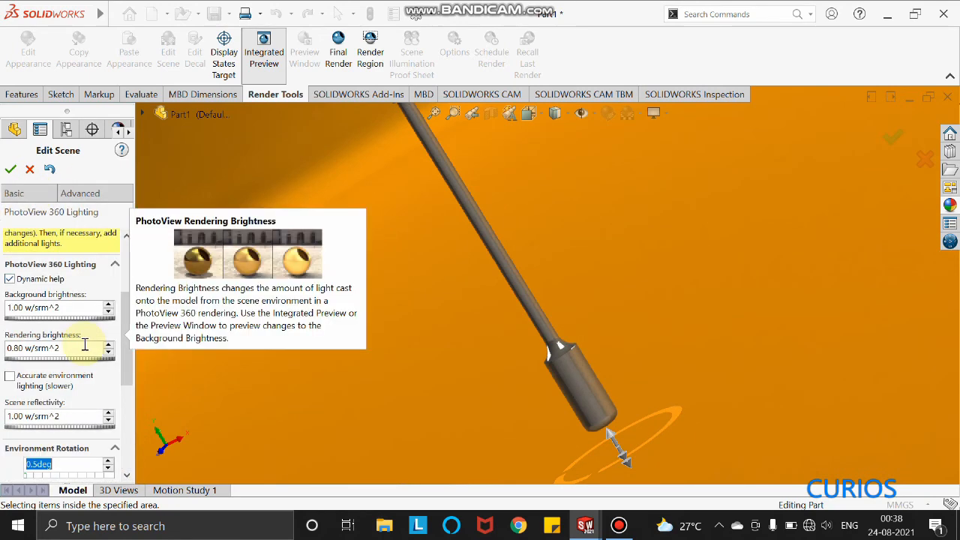
{"action": "left_click", "coordinate": [9, 375]}
{"action": "scroll", "coordinate": [128, 385], "scroll_direction": "down", "scroll_amount": 3}
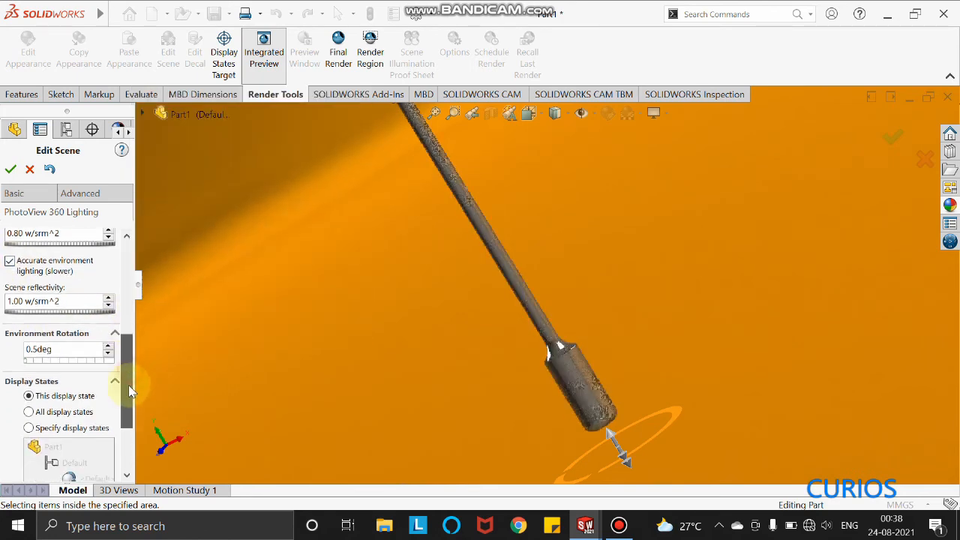
{"action": "left_click_drag", "start_coordinate": [128, 384], "coordinate": [135, 274]}
{"action": "scroll", "coordinate": [522, 245], "scroll_direction": "up", "scroll_amount": 2}
{"action": "left_click", "coordinate": [11, 170]}
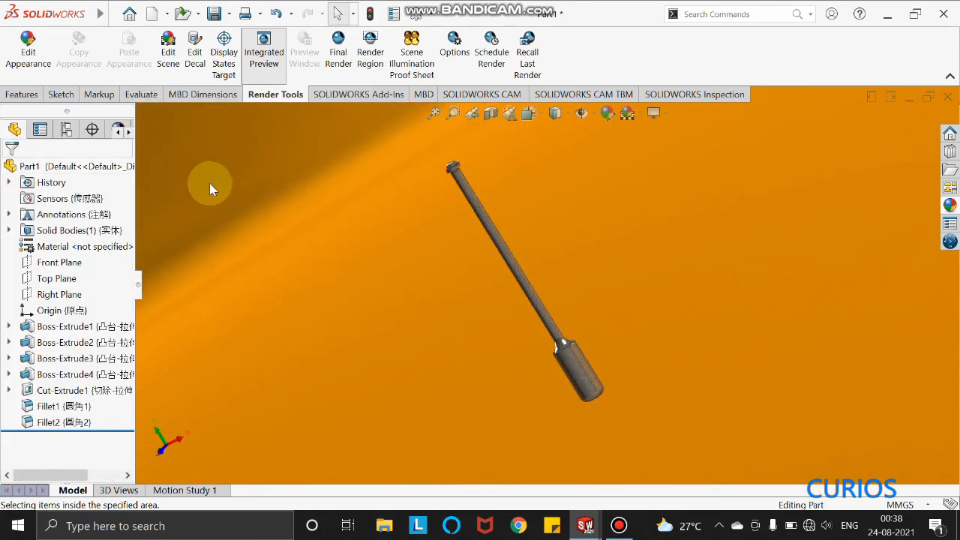
Orient the part diagonally against the dark side of the scene with the cylinder's end face visible, and start a final render.
{"action": "scroll", "coordinate": [543, 214], "scroll_direction": "down", "scroll_amount": 2}
{"action": "middle_click_drag", "start_coordinate": [653, 379], "coordinate": [881, 213]}
{"action": "scroll", "coordinate": [591, 427], "scroll_direction": "up", "scroll_amount": 3}
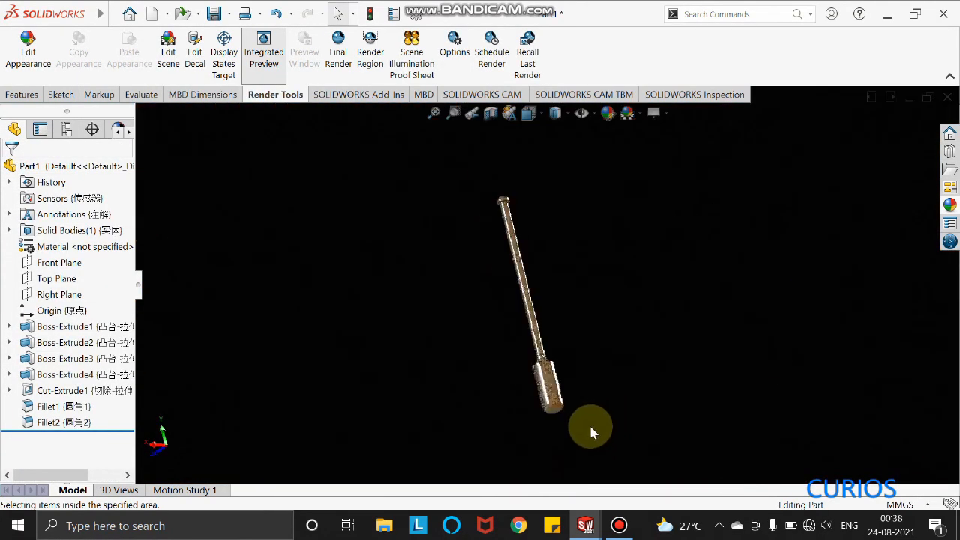
{"action": "middle_click_drag", "start_coordinate": [525, 332], "coordinate": [575, 308]}
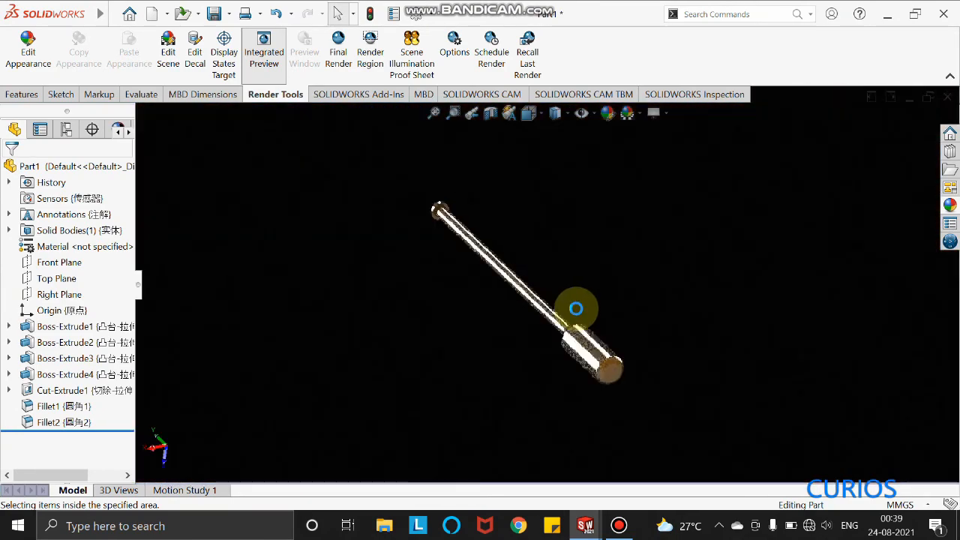
{"action": "scroll", "coordinate": [486, 216], "scroll_direction": "down", "scroll_amount": 1}
{"action": "scroll", "coordinate": [396, 280], "scroll_direction": "up", "scroll_amount": 8}
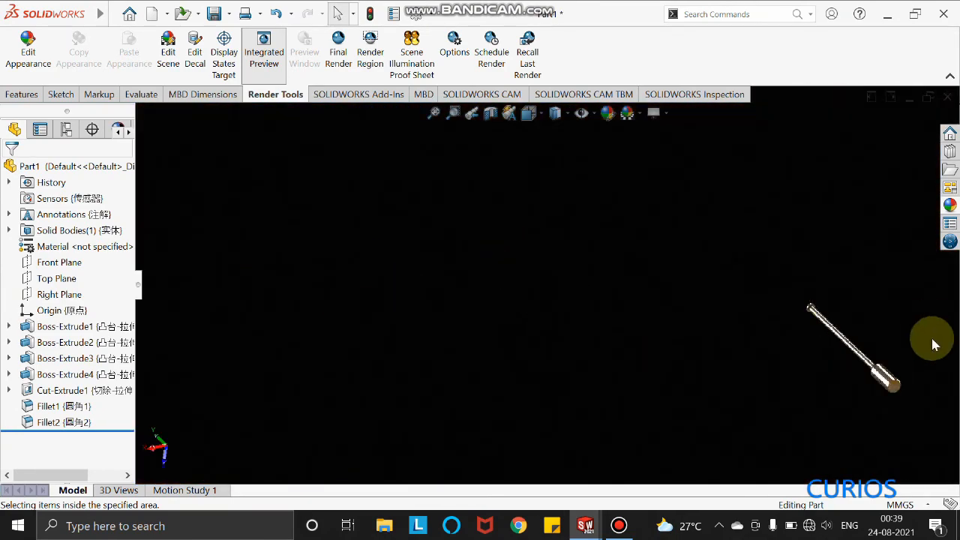
{"action": "middle_click_drag", "start_coordinate": [934, 343], "coordinate": [689, 315]}
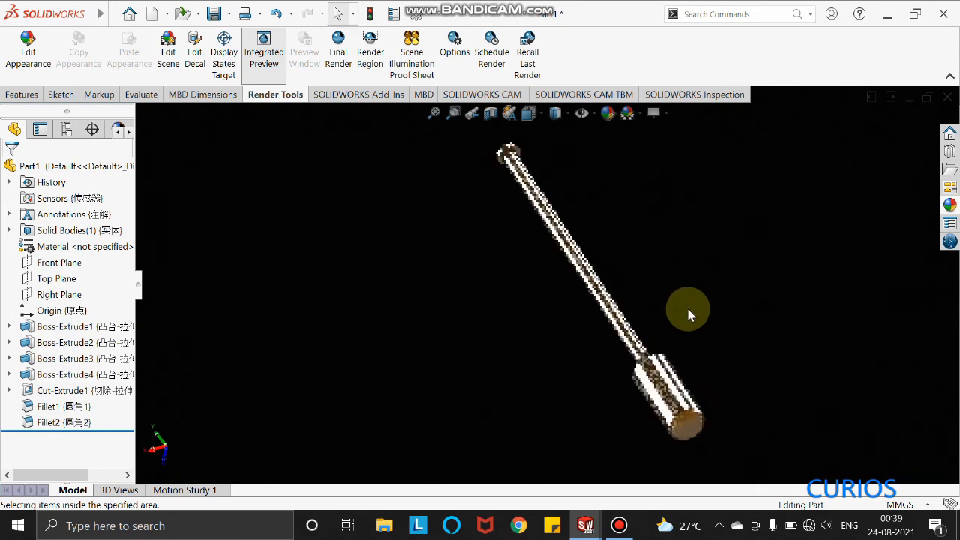
{"action": "middle_click_drag", "start_coordinate": [603, 334], "coordinate": [588, 328]}
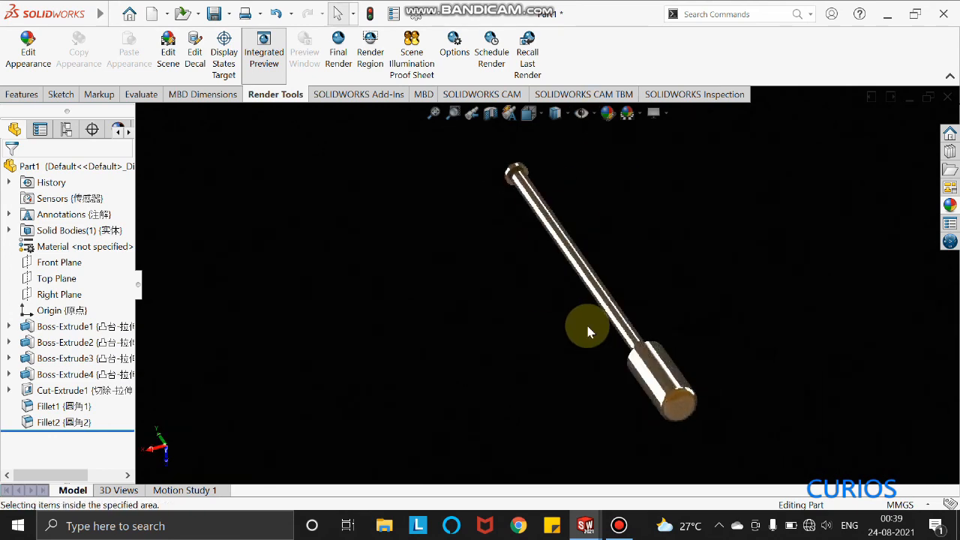
{"action": "scroll", "coordinate": [362, 279], "scroll_direction": "up", "scroll_amount": 3}
{"action": "scroll", "coordinate": [362, 279], "scroll_direction": "down", "scroll_amount": 3}
{"action": "scroll", "coordinate": [886, 446], "scroll_direction": "down", "scroll_amount": 1}
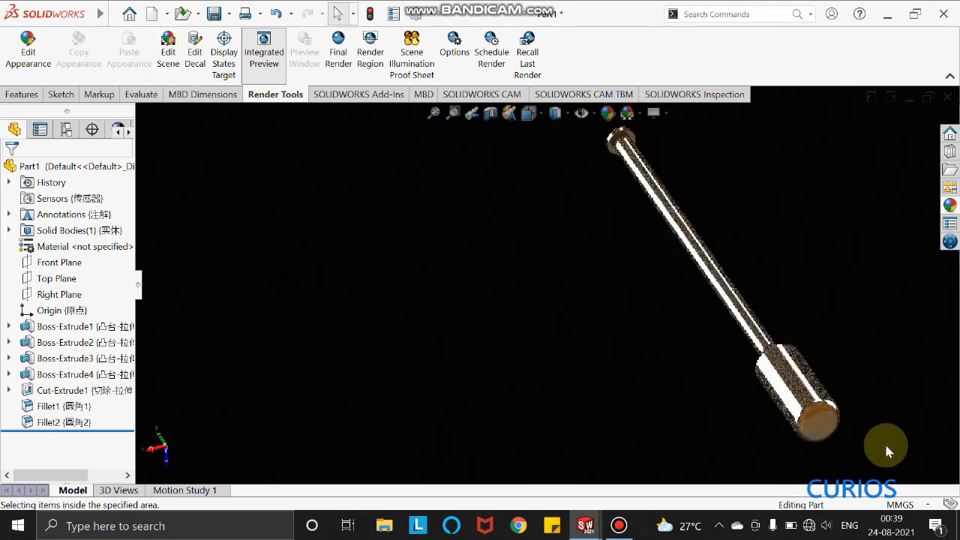
{"action": "scroll", "coordinate": [870, 454], "scroll_direction": "up", "scroll_amount": 1}
{"action": "left_click", "coordinate": [335, 64]}
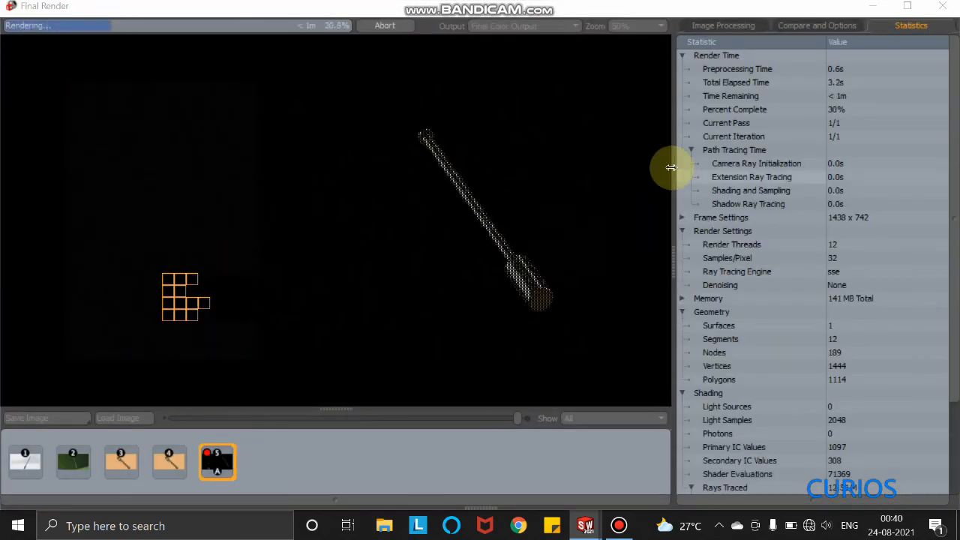